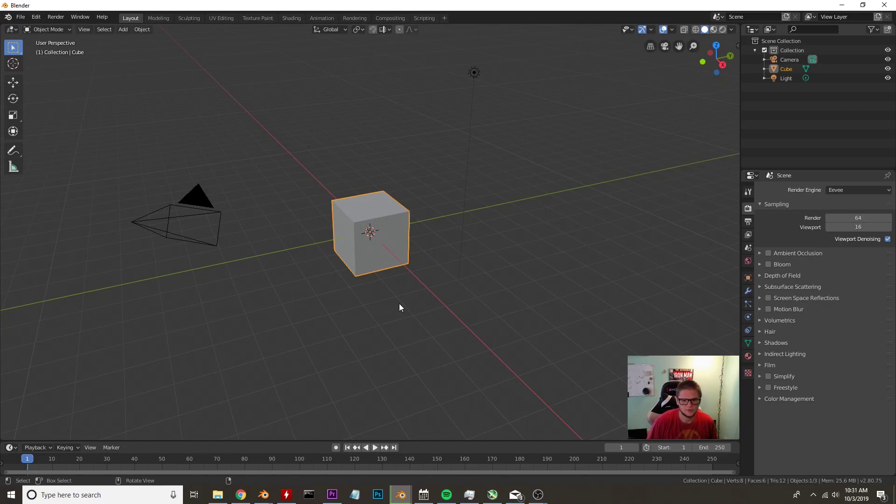
Switch to the front view and scale the cube up
{"action": "key", "text": "KP_1"}
{"action": "scroll", "coordinate": [400, 291], "scroll_direction": "up", "scroll_amount": 4}
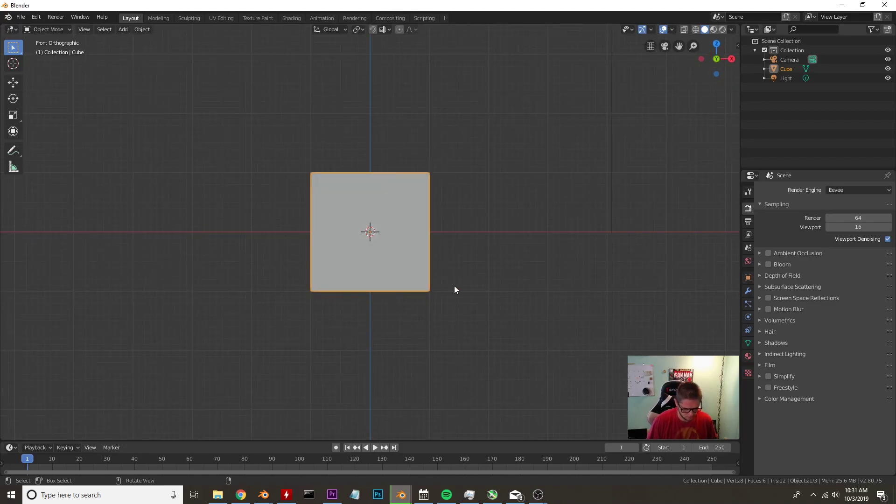
{"action": "key", "text": "s"}
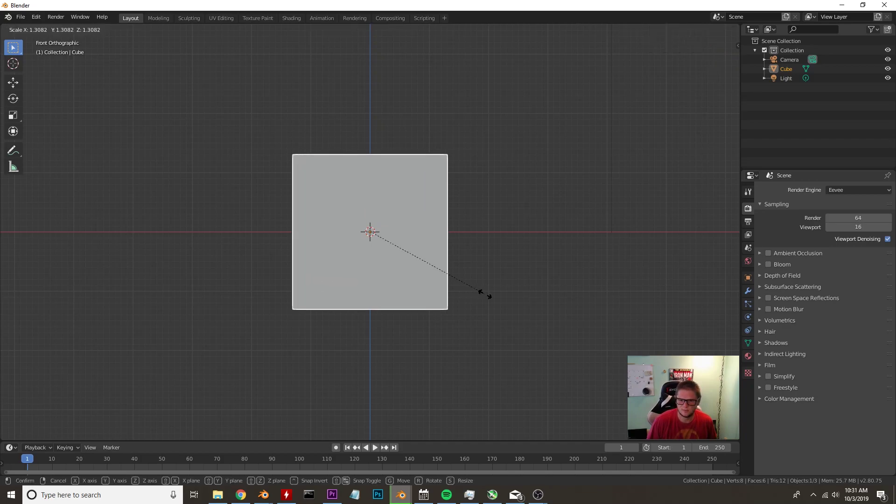
{"action": "left_click", "coordinate": [487, 295]}
Duplicate the cube and place the copy, Cube.001, above the original
{"action": "scroll", "coordinate": [506, 278], "scroll_direction": "down", "scroll_amount": 3}
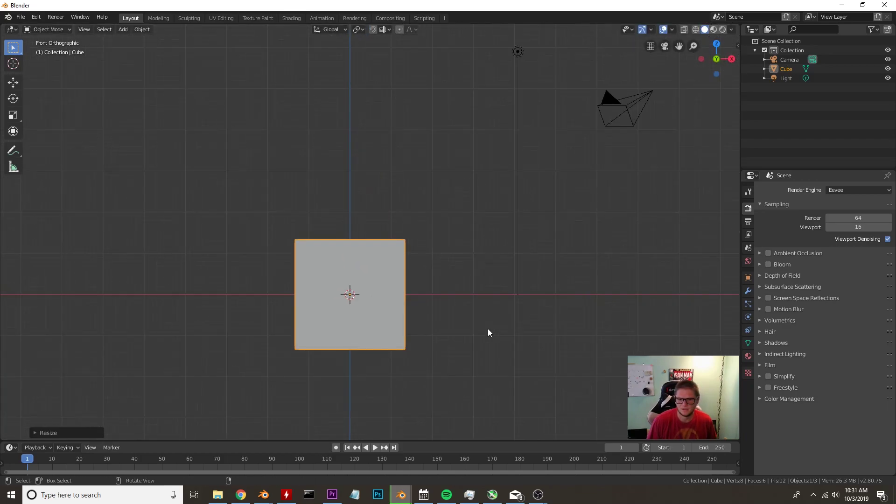
{"action": "middle_click_drag", "start_coordinate": [496, 264], "coordinate": [484, 281], "text": "shift"}
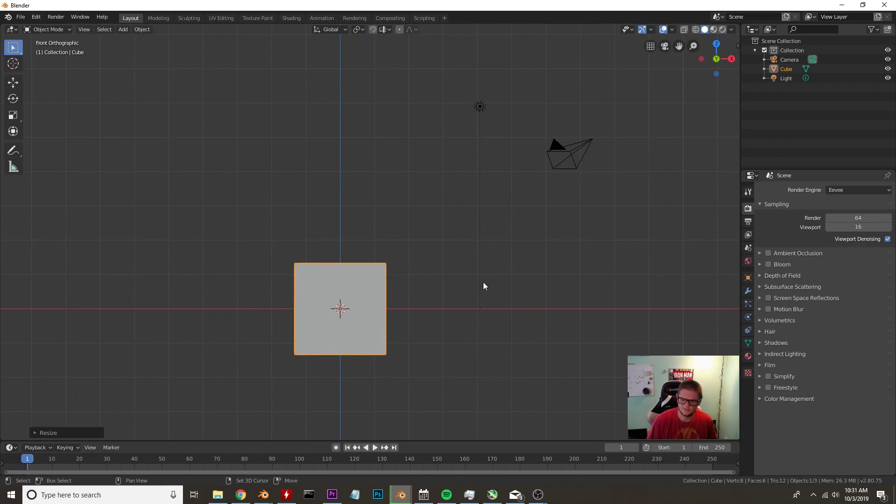
{"action": "key", "text": "shift+d"}
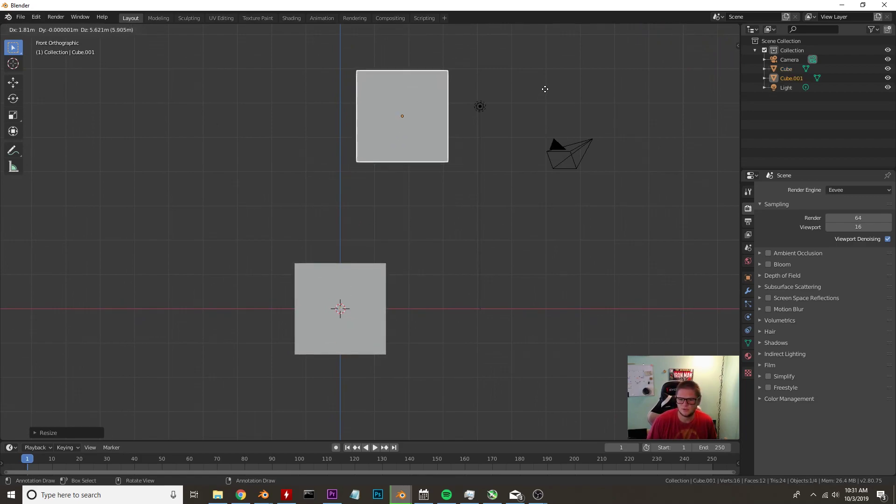
{"action": "left_click", "coordinate": [545, 89]}
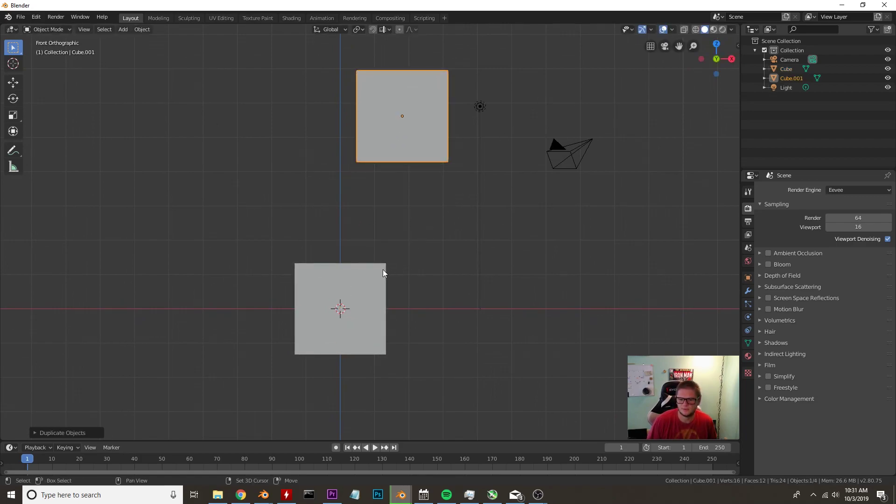
Give Cube.001 and the lower Cube active rigid body physics
{"action": "left_click", "coordinate": [749, 317]}
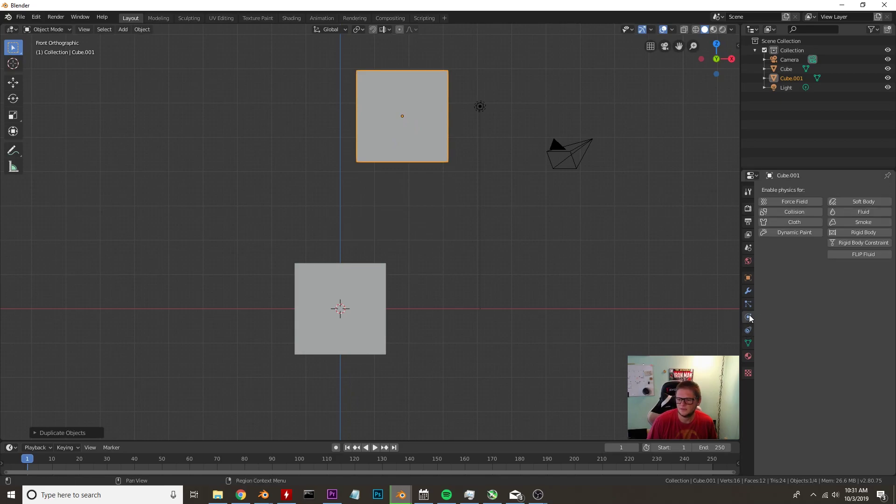
{"action": "left_click", "coordinate": [852, 232]}
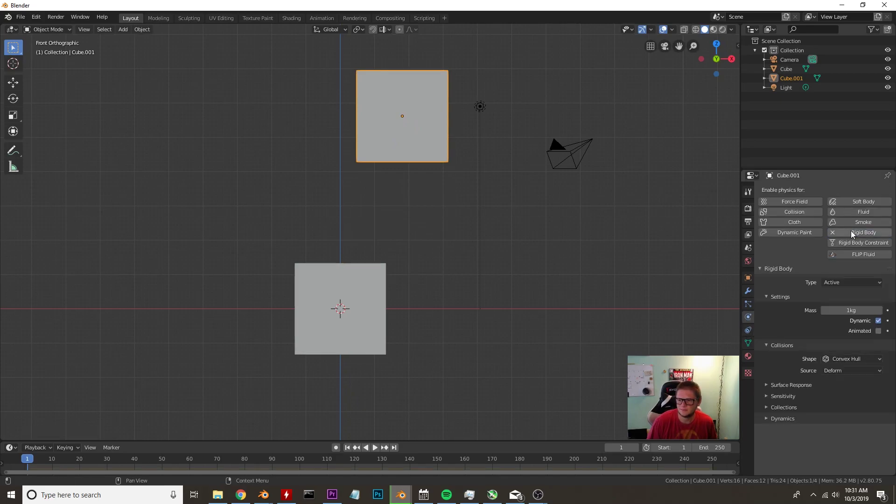
{"action": "left_click", "coordinate": [383, 285]}
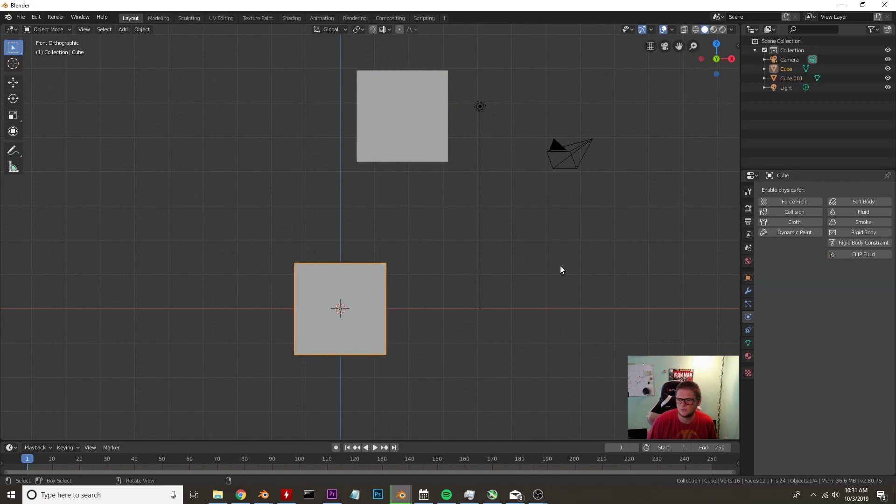
{"action": "left_click", "coordinate": [863, 232]}
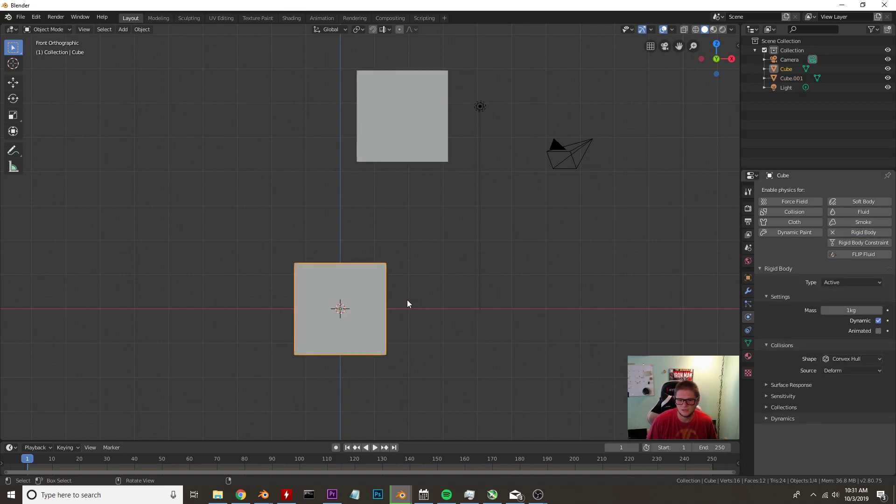
Raise the lower cube 1.402 m so it rests on the ground line
{"action": "key", "text": "g"}
{"action": "key", "text": "z"}
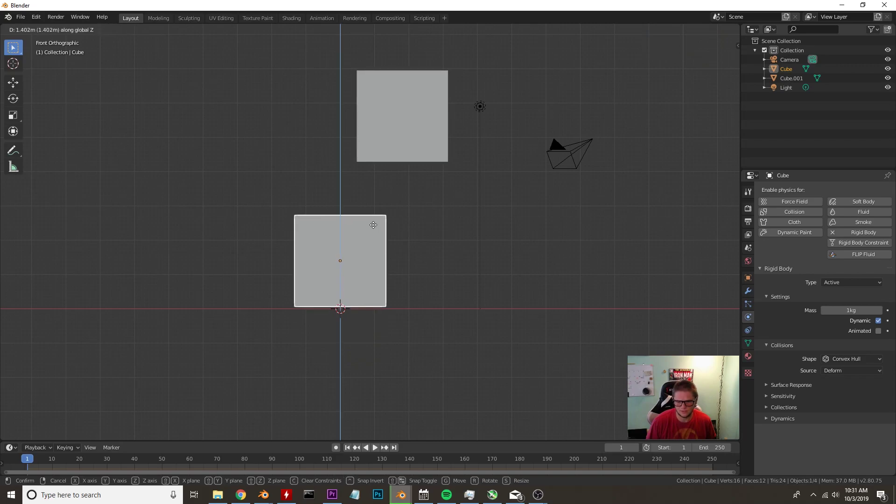
{"action": "left_click", "coordinate": [374, 226]}
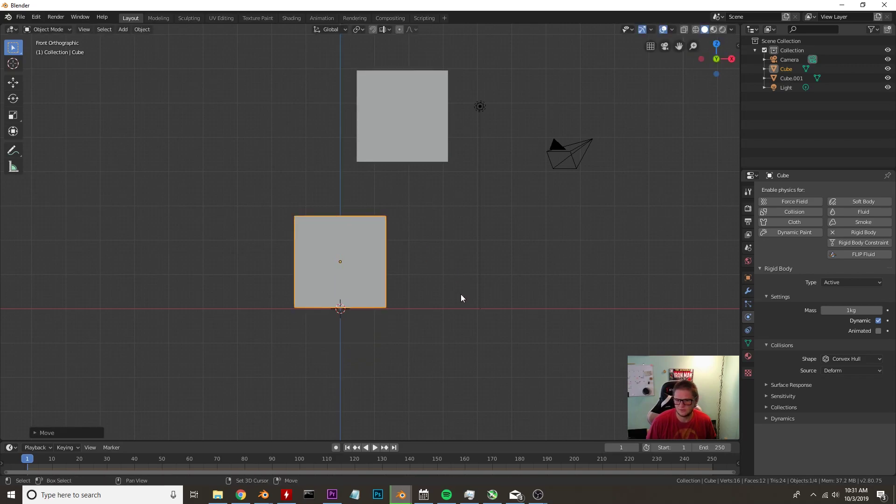
{"action": "key", "text": "shift+a"}
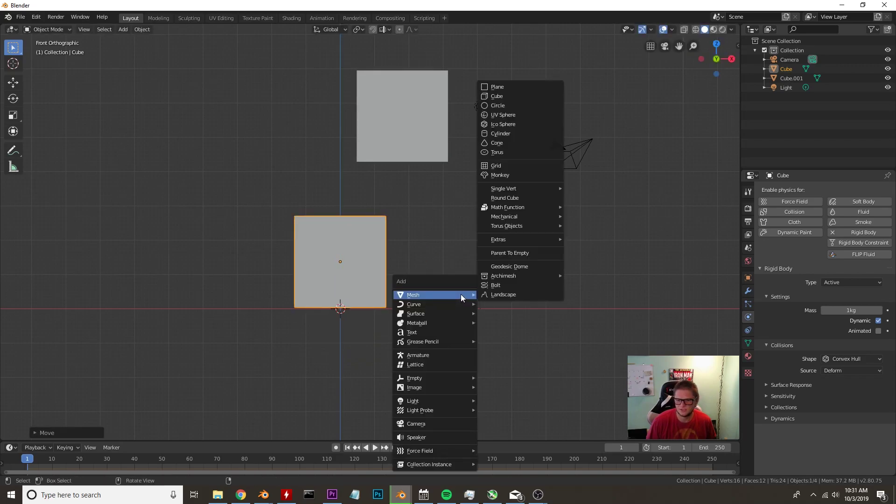
Add a plane and scale it much wider under the cubes
{"action": "left_click", "coordinate": [525, 91]}
{"action": "key", "text": "s"}
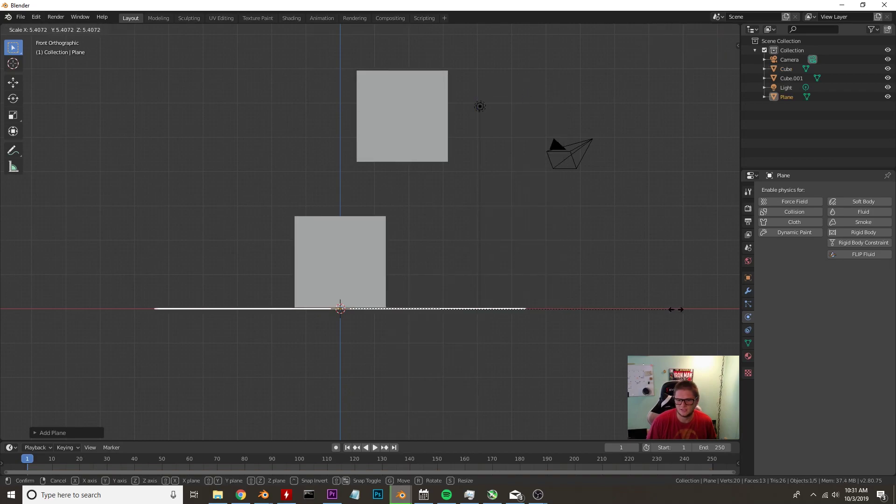
{"action": "left_click", "coordinate": [208, 312]}
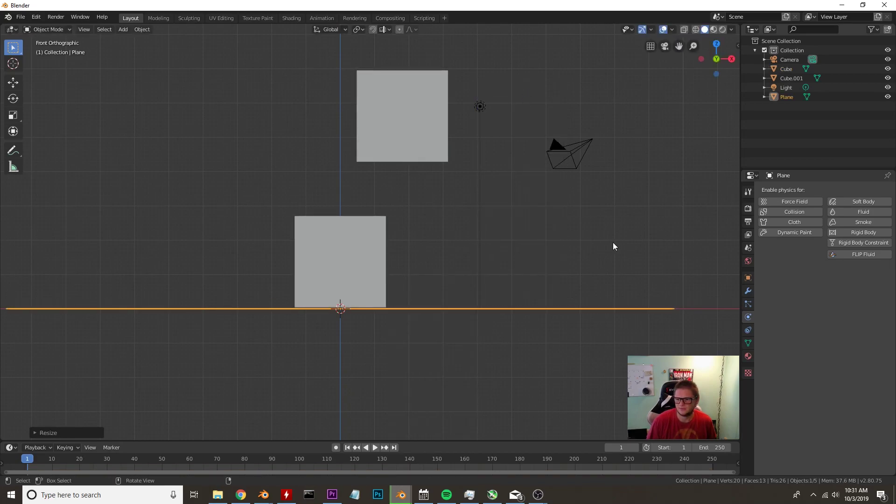
Make the plane a Passive rigid body
{"action": "left_click", "coordinate": [864, 232]}
{"action": "left_click", "coordinate": [848, 281]}
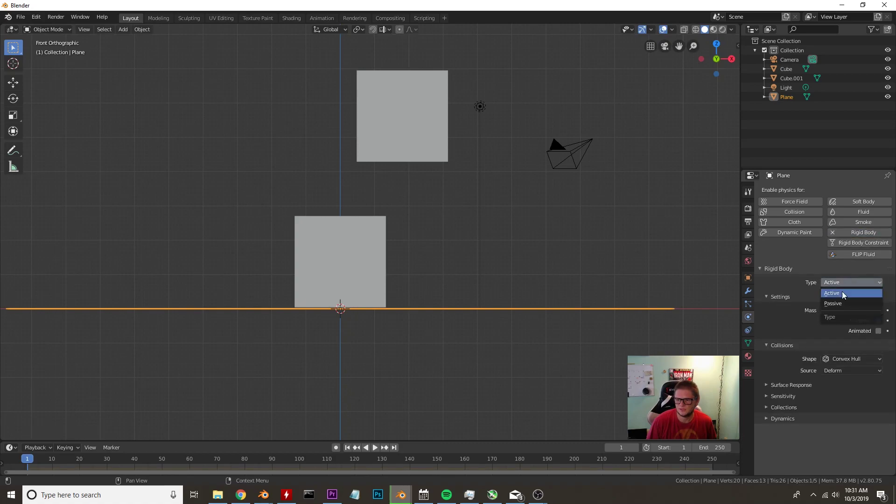
{"action": "left_click", "coordinate": [842, 303]}
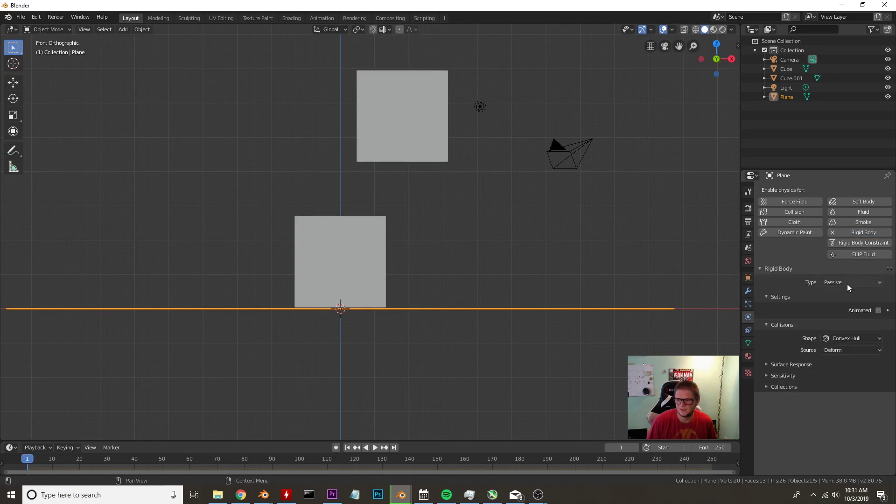
{"action": "left_click", "coordinate": [848, 284]}
{"action": "left_click", "coordinate": [850, 289]}
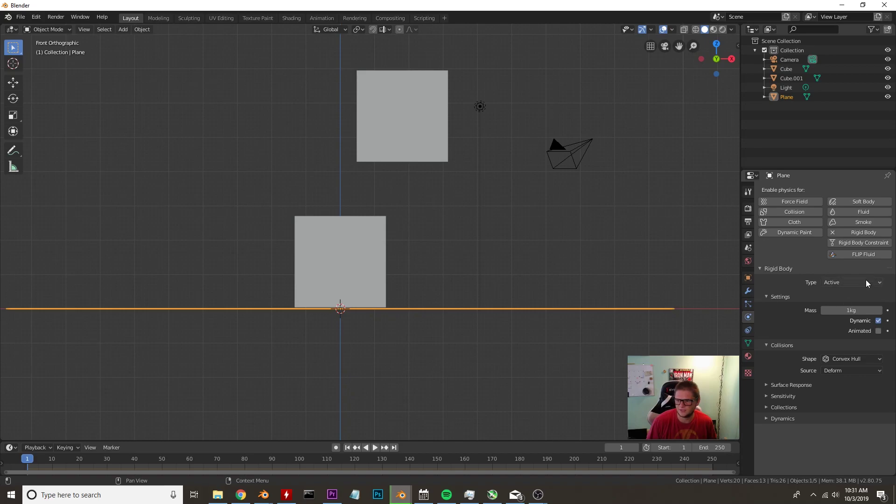
{"action": "left_click", "coordinate": [866, 283]}
{"action": "left_click", "coordinate": [847, 302]}
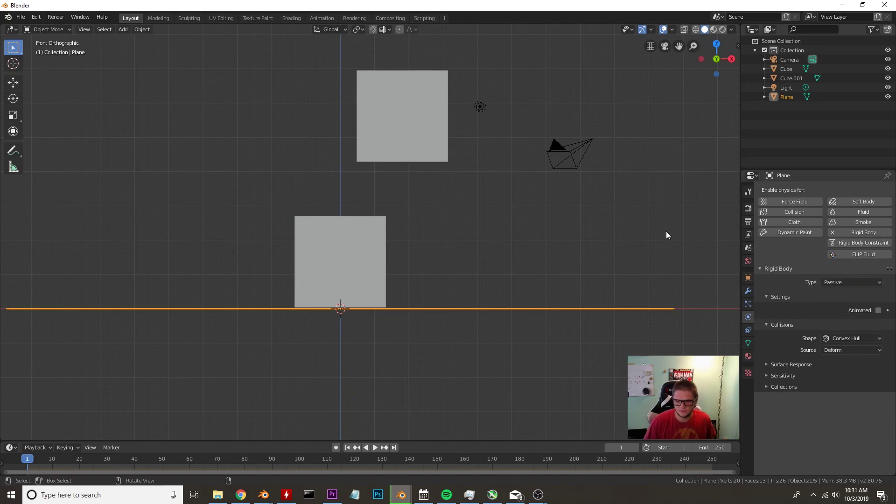
Play the simulation to watch the cube fall, then rewind to frame 1
{"action": "left_click", "coordinate": [373, 449]}
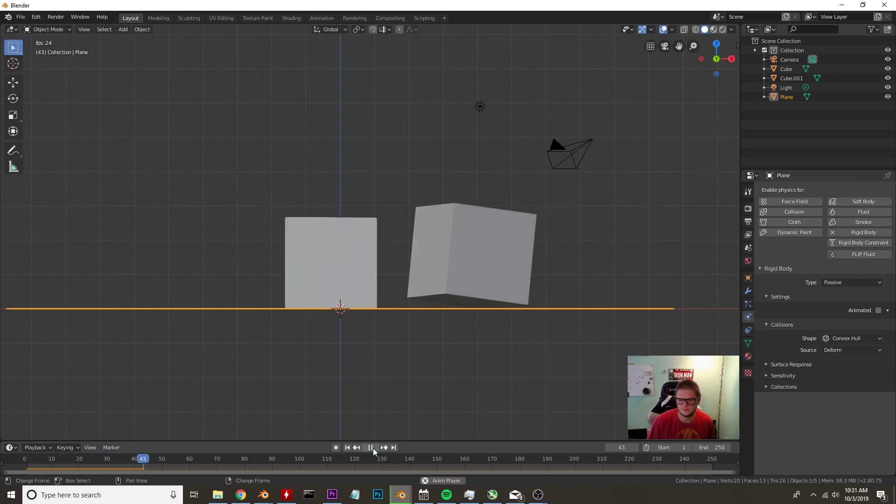
{"action": "left_click", "coordinate": [372, 448]}
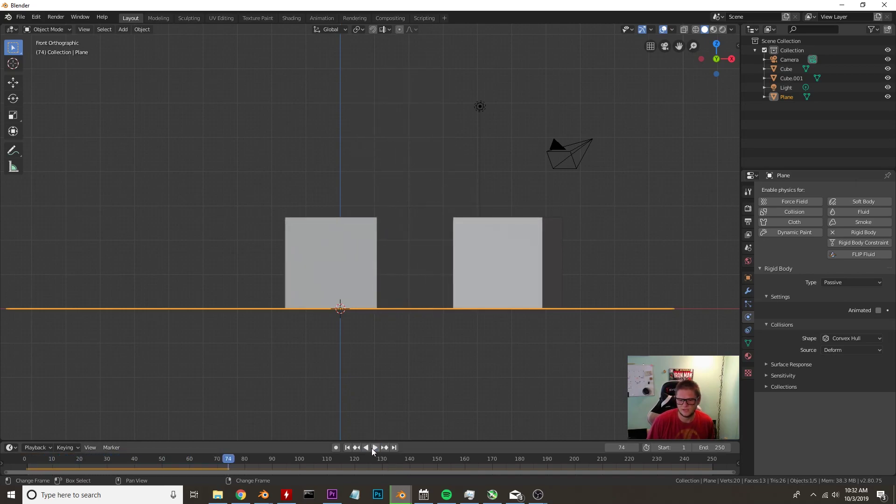
{"action": "left_click", "coordinate": [347, 447]}
Move Cube.001 higher along Z, replay the drop and rewind
{"action": "left_click", "coordinate": [408, 100]}
{"action": "scroll", "coordinate": [410, 104], "scroll_direction": "down", "scroll_amount": 2}
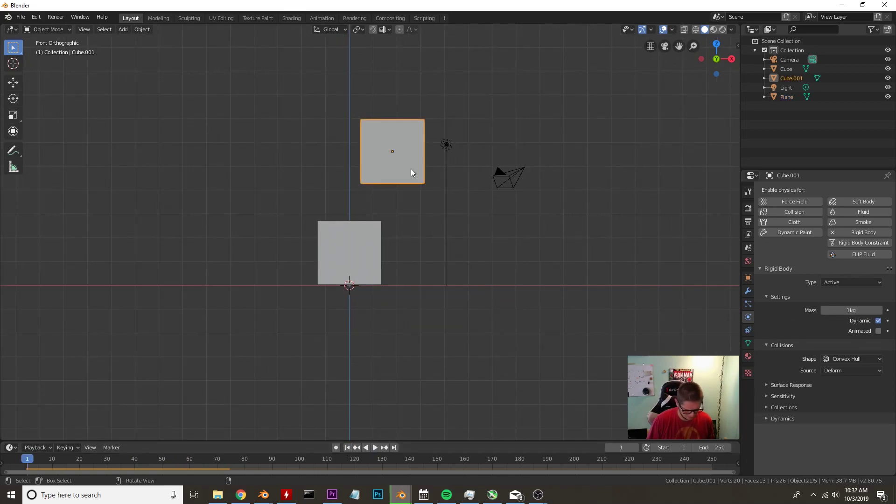
{"action": "key", "text": "g"}
{"action": "key", "text": "z"}
{"action": "left_click", "coordinate": [419, 134]}
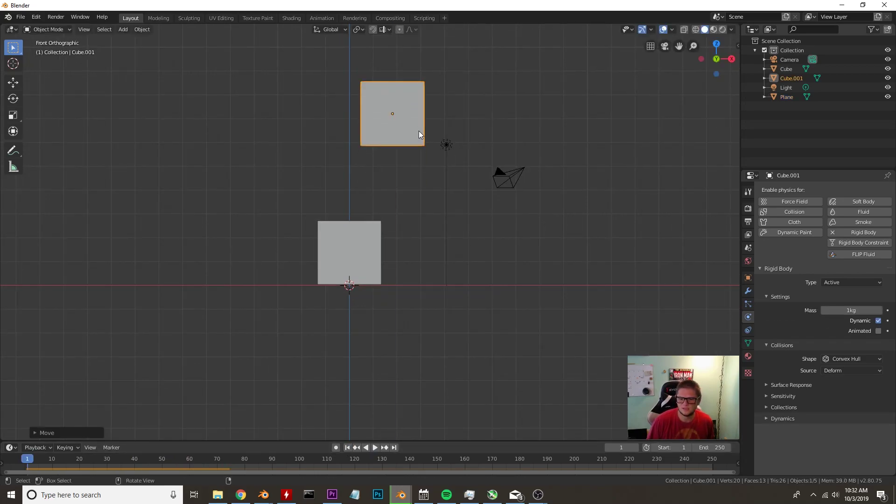
{"action": "left_click", "coordinate": [376, 446]}
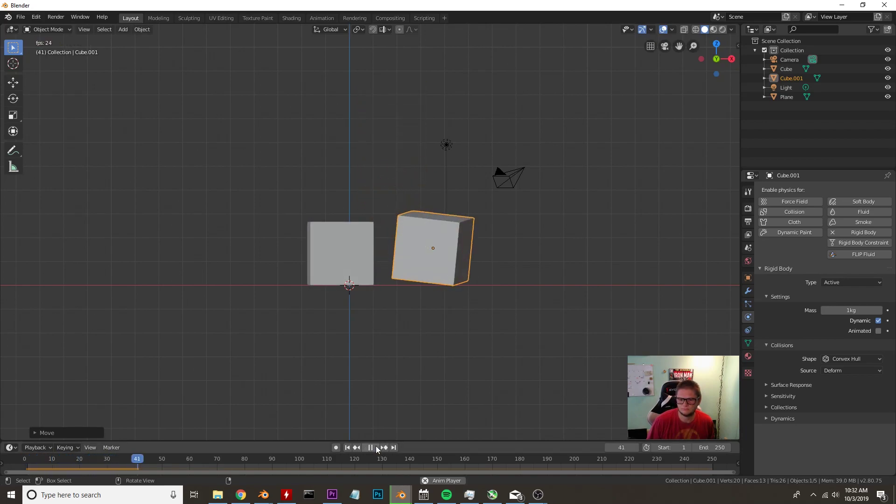
{"action": "left_click", "coordinate": [374, 447]}
{"action": "left_click", "coordinate": [348, 448]}
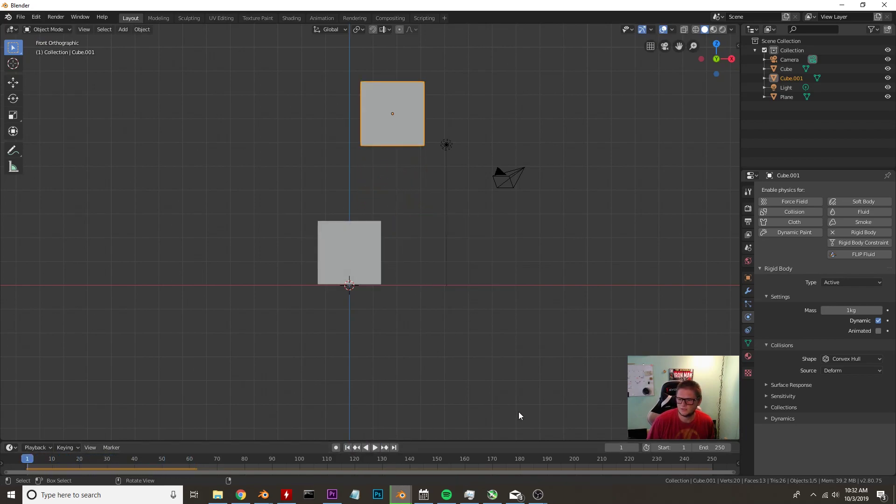
Bake the rigid body world simulation cache in Scene properties (250 frames)
{"action": "left_click", "coordinate": [748, 249]}
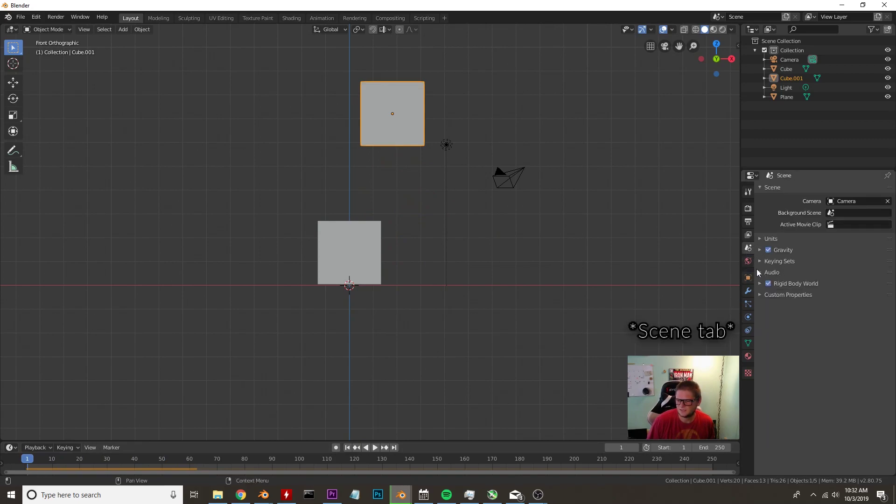
{"action": "left_click", "coordinate": [760, 283]}
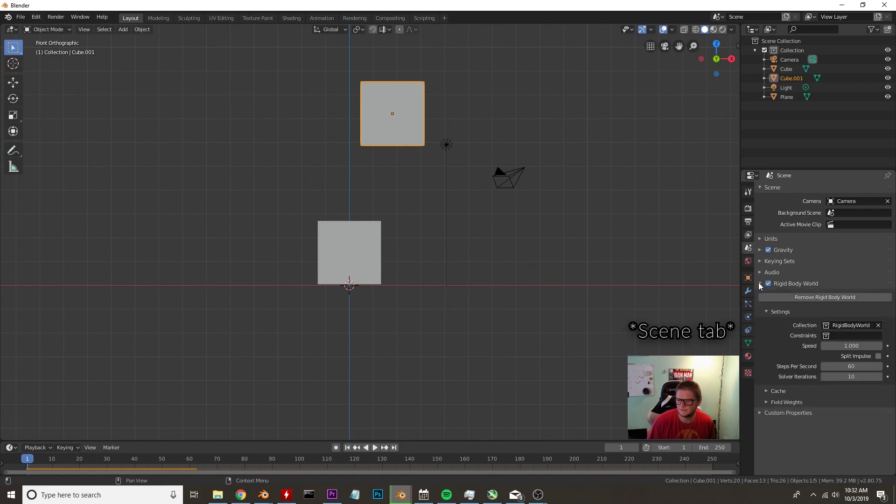
{"action": "left_click", "coordinate": [768, 391]}
{"action": "scroll", "coordinate": [776, 404], "scroll_direction": "down", "scroll_amount": 1}
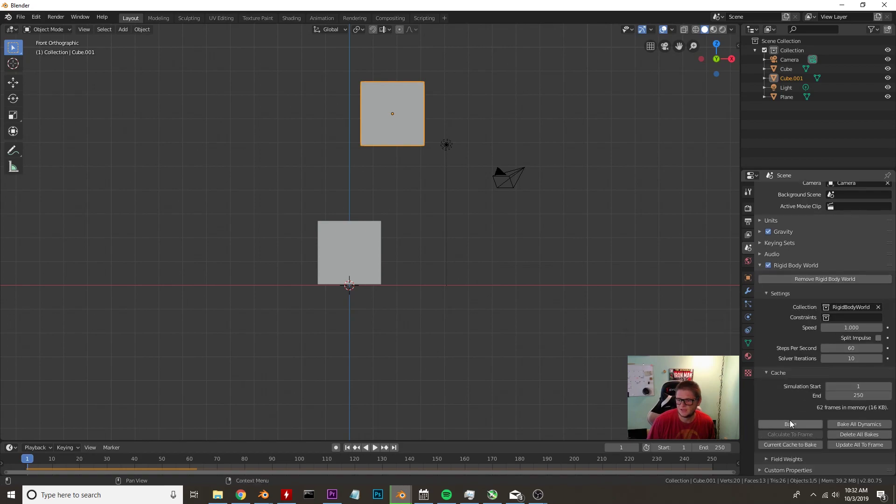
{"action": "left_click", "coordinate": [791, 424]}
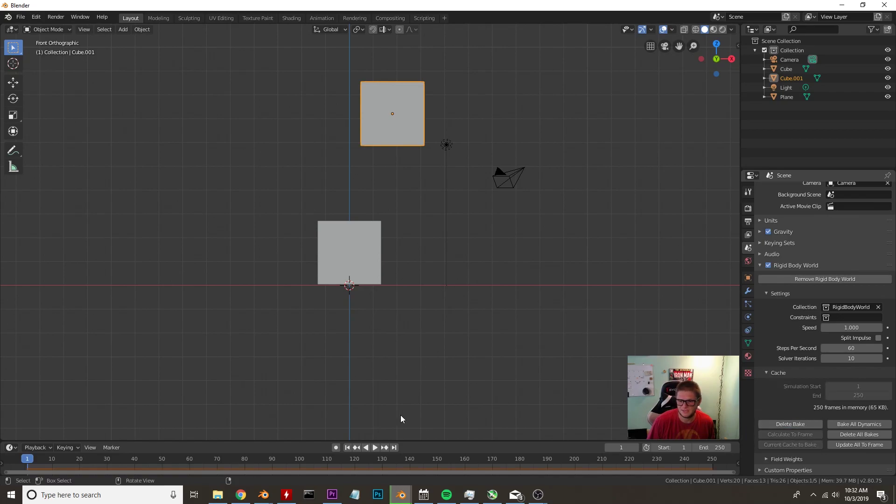
Play back the baked simulation, stop it and return to the first frame
{"action": "left_click", "coordinate": [375, 447]}
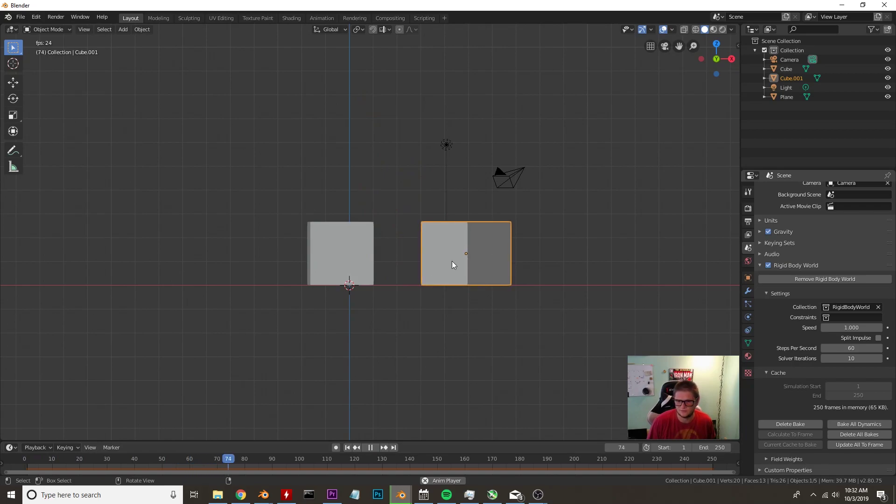
{"action": "left_click", "coordinate": [376, 449]}
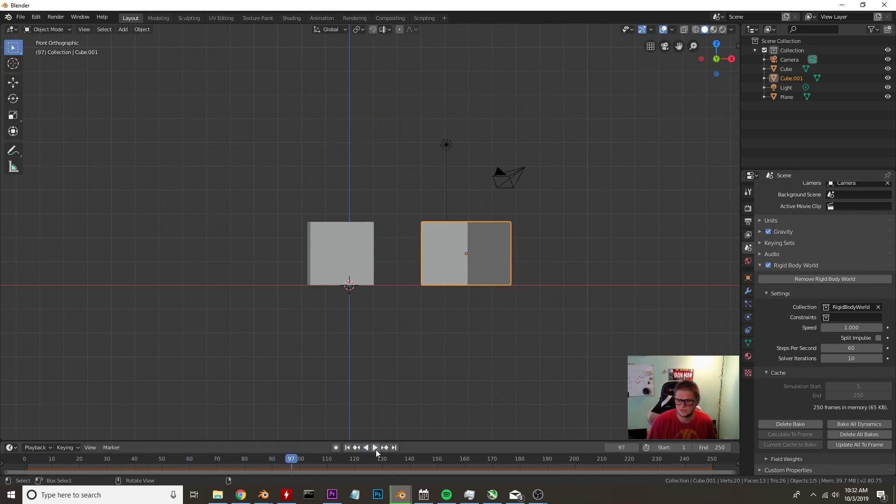
{"action": "left_click", "coordinate": [347, 447]}
In wireframe view, add a slightly smaller in-place copy inside the upper cube
{"action": "middle_click_drag", "start_coordinate": [430, 182], "coordinate": [423, 218], "text": "shift"}
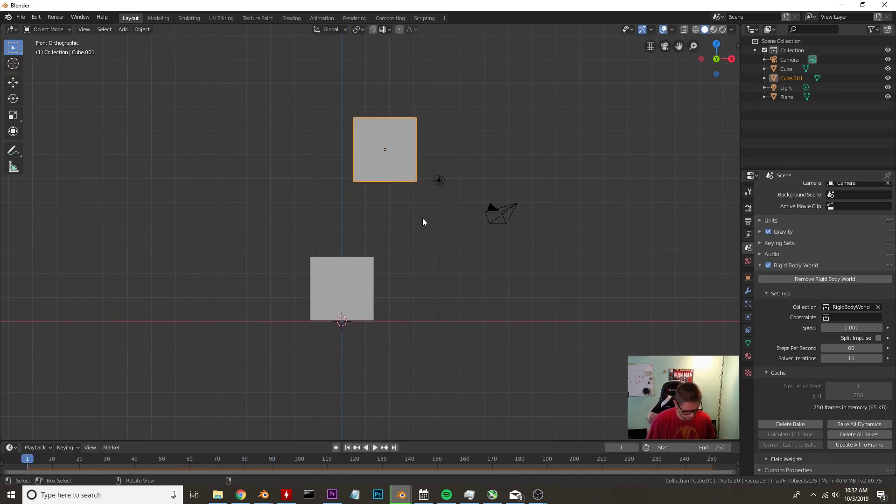
{"action": "key", "text": "shift+z"}
{"action": "middle_click_drag", "start_coordinate": [430, 196], "coordinate": [422, 246], "text": "shift"}
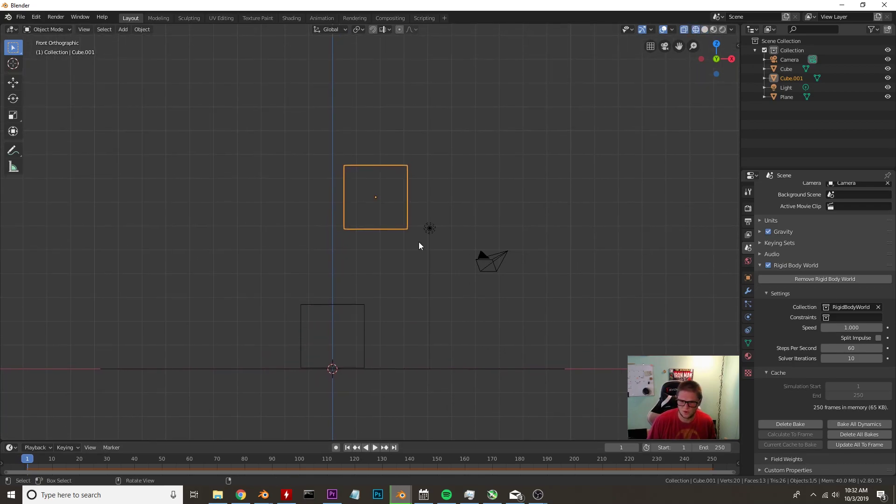
{"action": "key", "text": "shift+d"}
{"action": "right_click", "coordinate": [493, 284]}
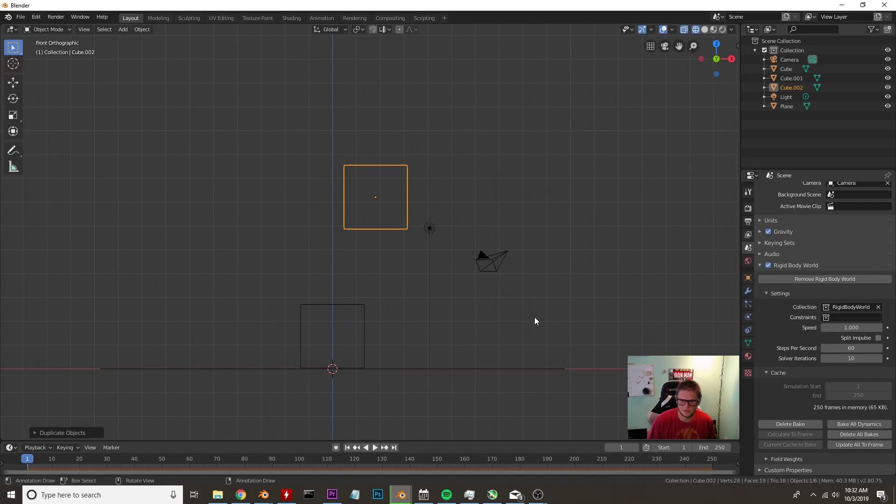
{"action": "key", "text": "s"}
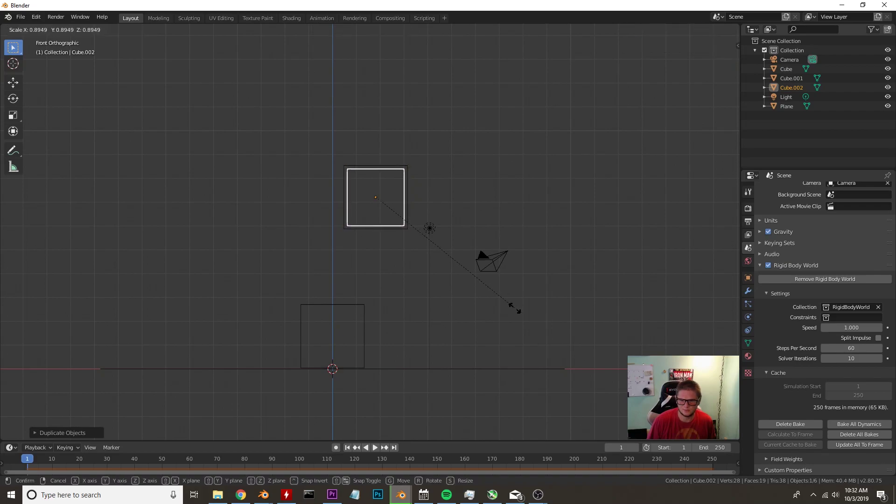
{"action": "left_click", "coordinate": [515, 308]}
Add a smaller in-place copy, Cube.003, inside the lower cube and view its physics
{"action": "left_click", "coordinate": [362, 310]}
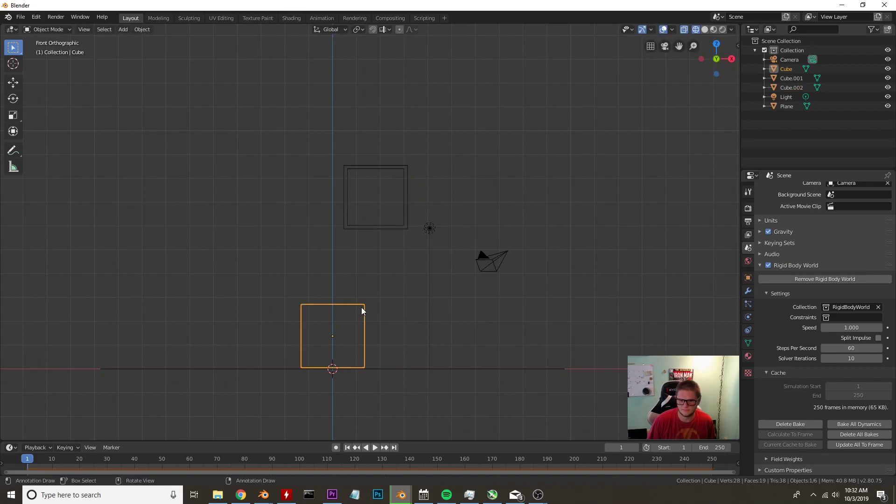
{"action": "key", "text": "shift+d"}
{"action": "right_click", "coordinate": [490, 355]}
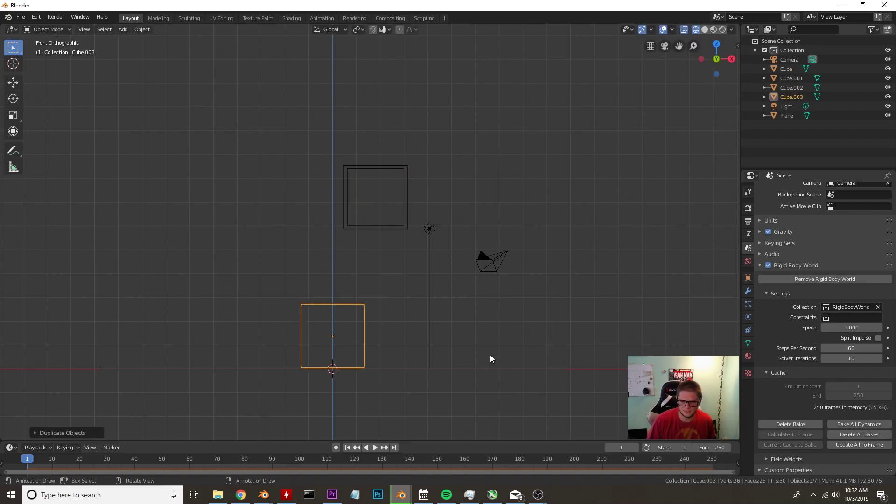
{"action": "key", "text": "s"}
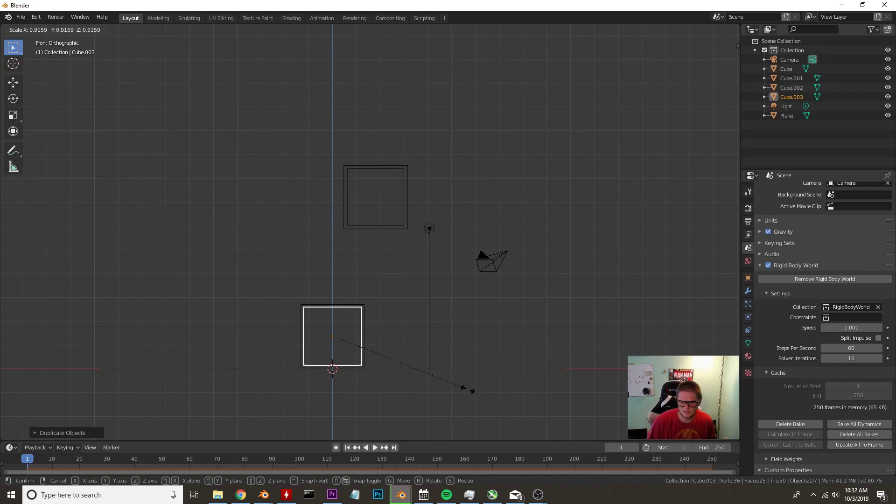
{"action": "left_click", "coordinate": [438, 377]}
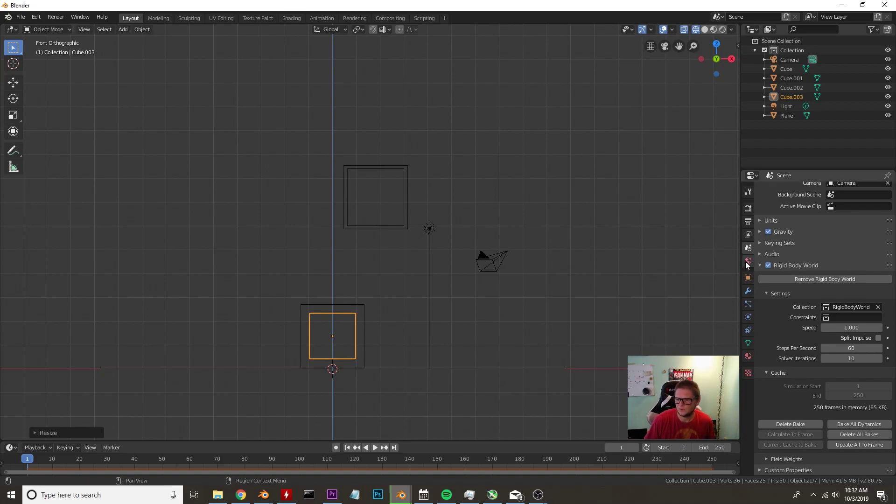
{"action": "left_click", "coordinate": [748, 299]}
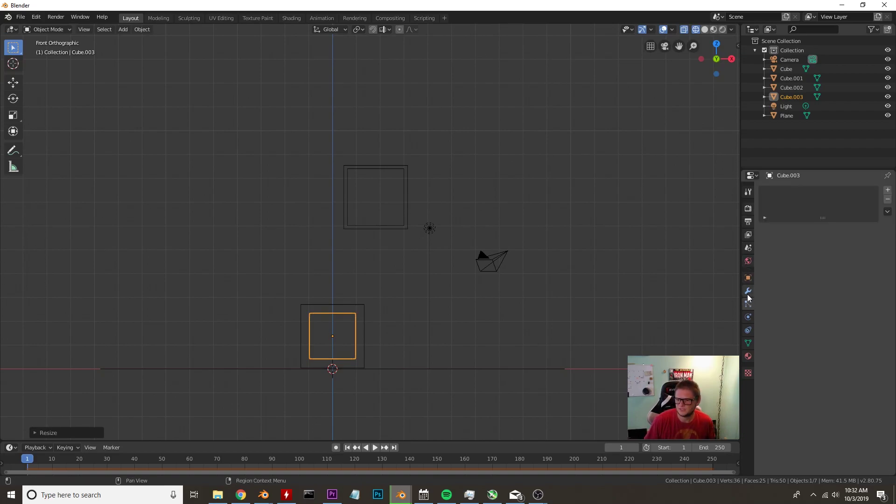
{"action": "left_click", "coordinate": [750, 317]}
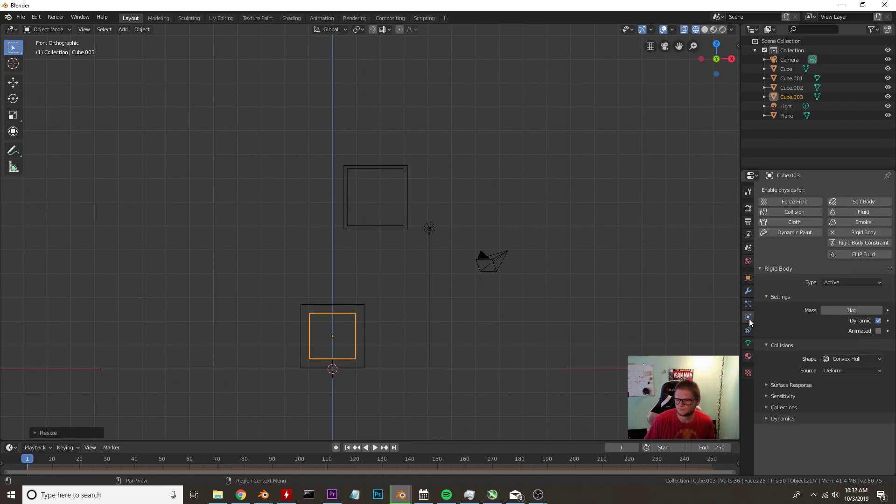
Replace Cube.003's rigid body with Fluid physics of type Fluid
{"action": "left_click", "coordinate": [834, 231]}
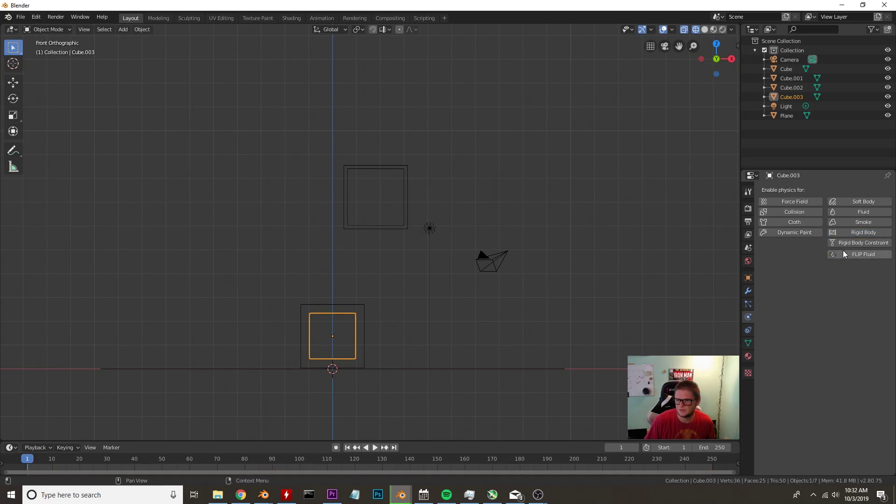
{"action": "left_click", "coordinate": [848, 212]}
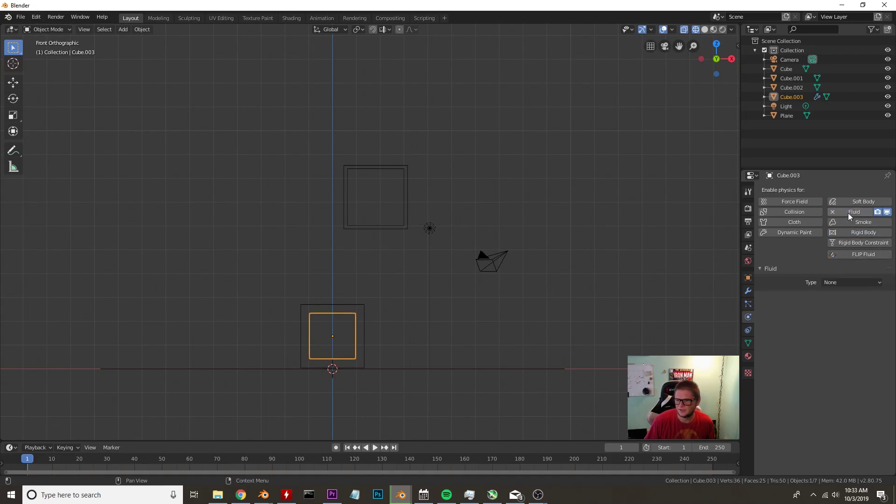
{"action": "left_click", "coordinate": [846, 282]}
{"action": "left_click", "coordinate": [850, 311]}
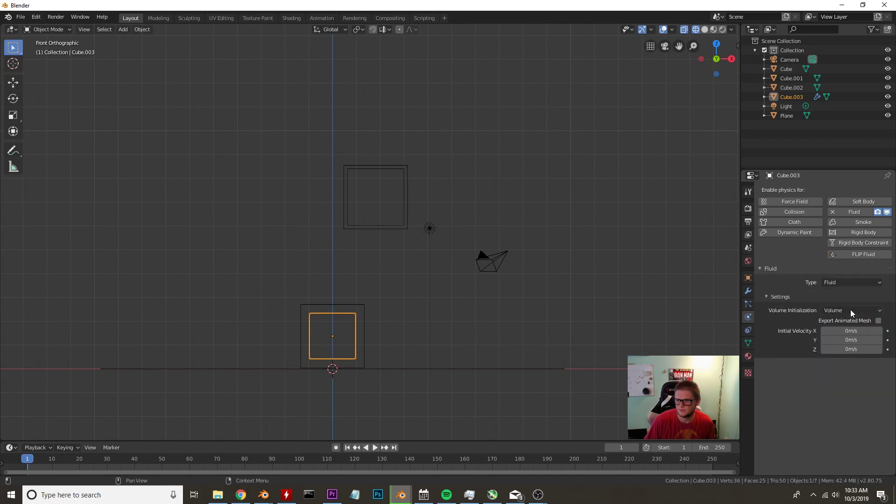
Make the outer lower Cube a fluid Obstacle with Shell initialization and Export Animated Mesh
{"action": "left_click", "coordinate": [364, 334]}
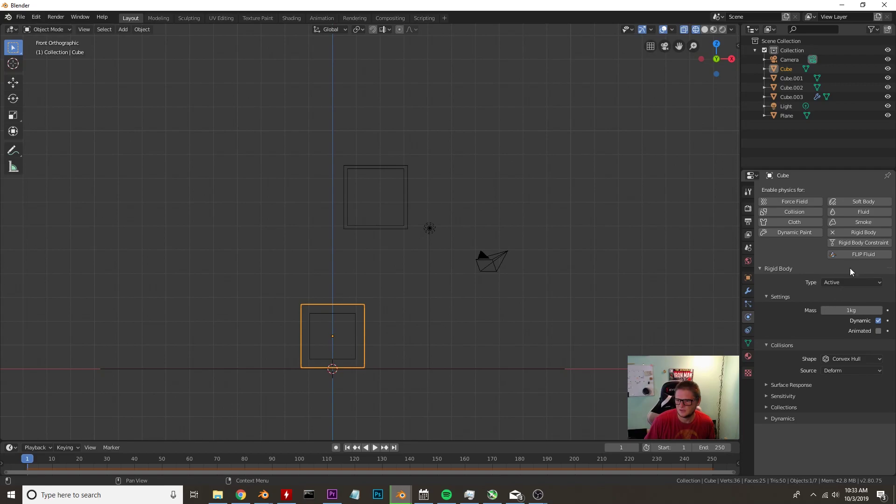
{"action": "left_click", "coordinate": [855, 214]}
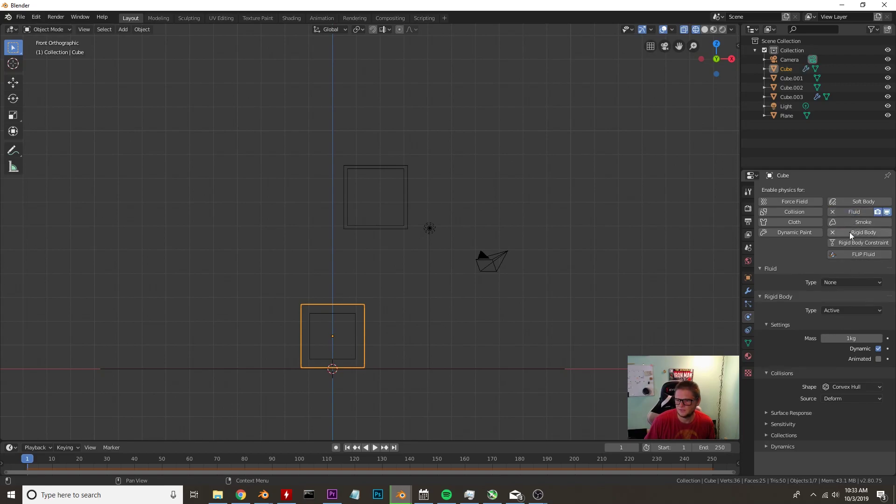
{"action": "left_click", "coordinate": [844, 282]}
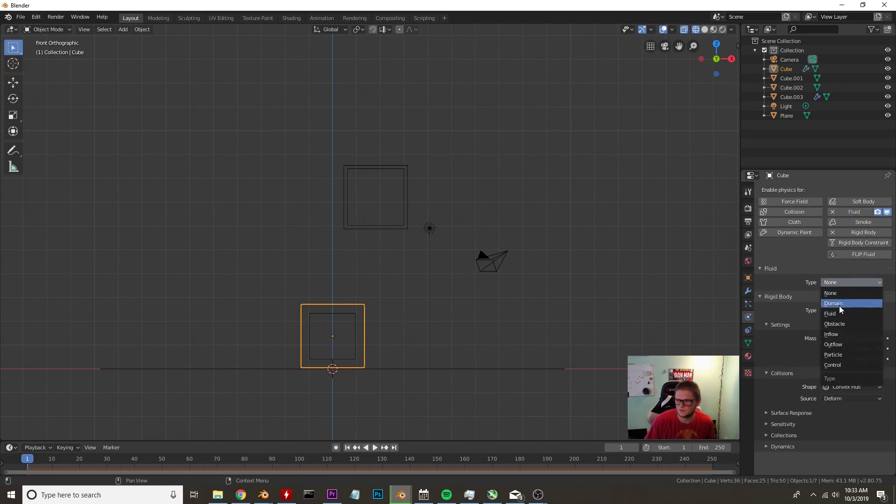
{"action": "left_click", "coordinate": [839, 321]}
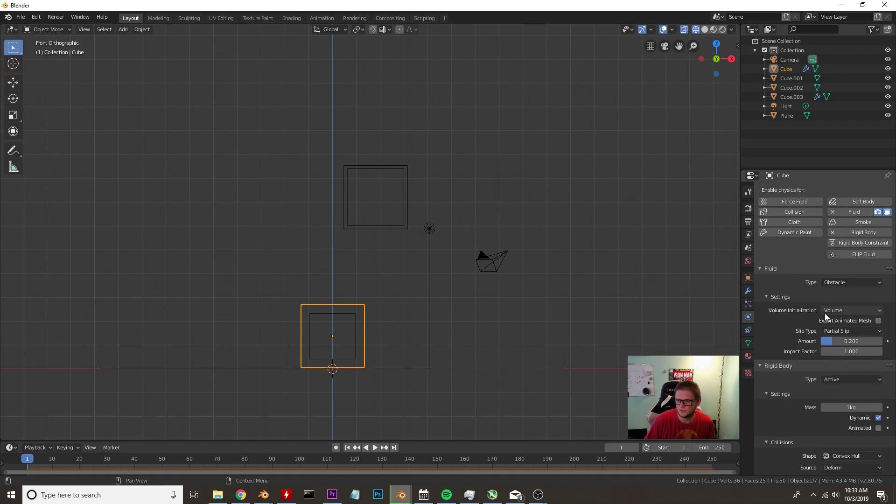
{"action": "left_click", "coordinate": [861, 311]}
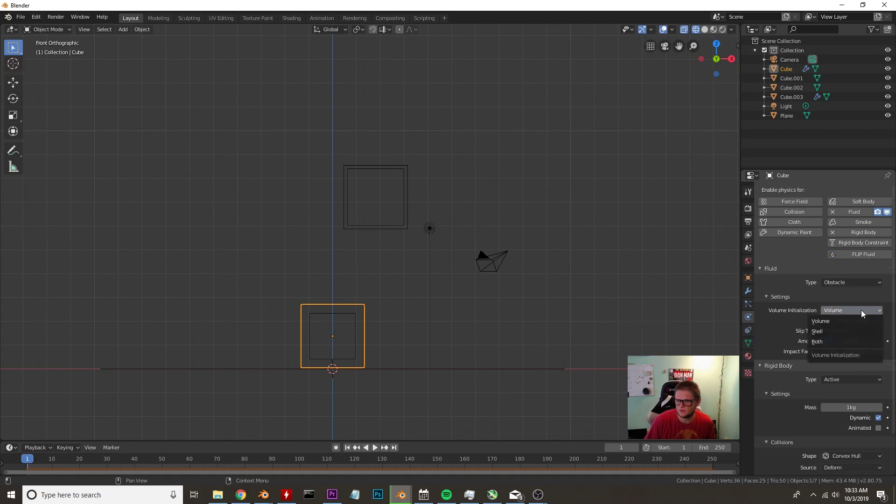
{"action": "left_click", "coordinate": [833, 328]}
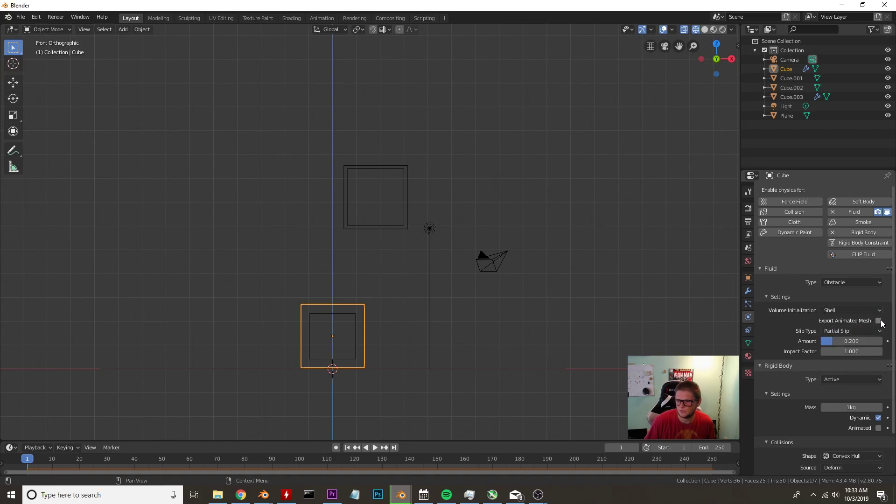
{"action": "left_click", "coordinate": [878, 321]}
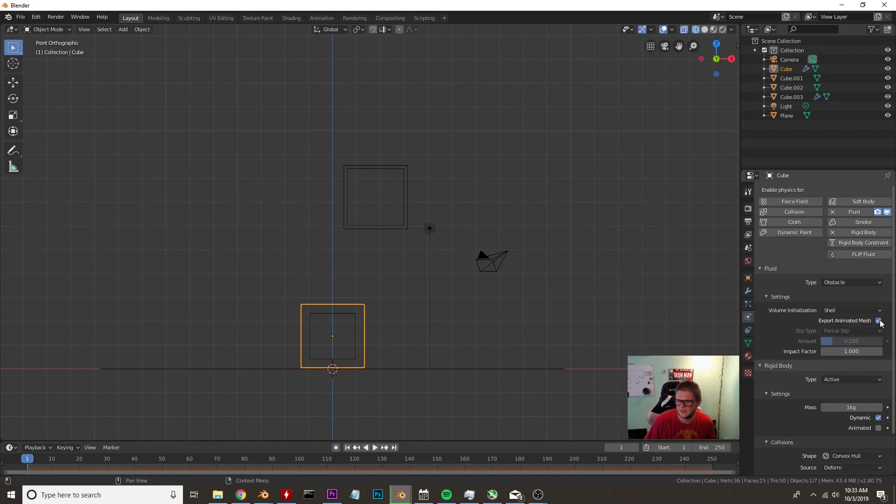
{"action": "left_click", "coordinate": [374, 227]}
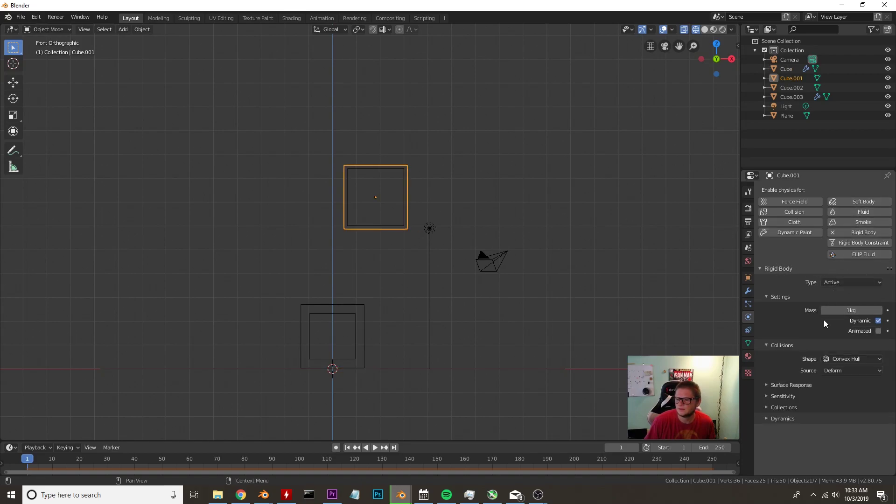
Set Cube.001 as a fluid Obstacle with Shell volume initialization and Export Animated Mesh on
{"action": "left_click", "coordinate": [861, 213]}
{"action": "left_click", "coordinate": [857, 282]}
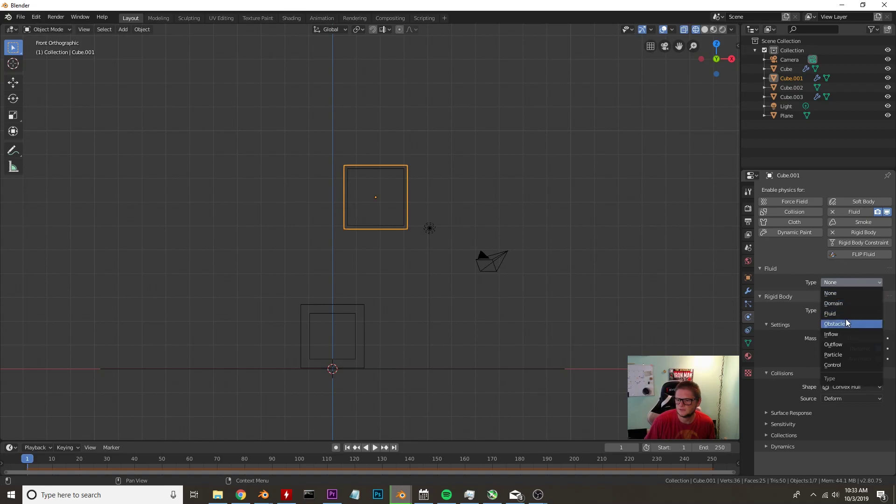
{"action": "left_click", "coordinate": [846, 321]}
{"action": "left_click", "coordinate": [865, 311]}
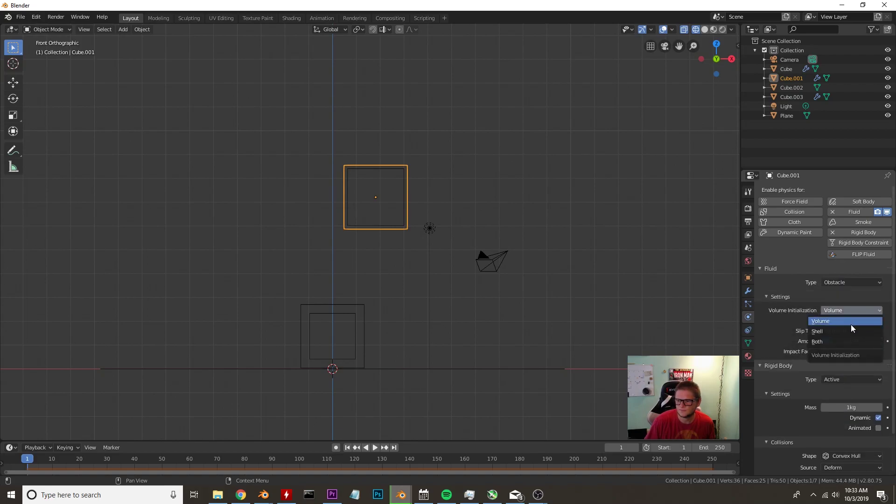
{"action": "left_click", "coordinate": [848, 329]}
{"action": "left_click", "coordinate": [879, 321]}
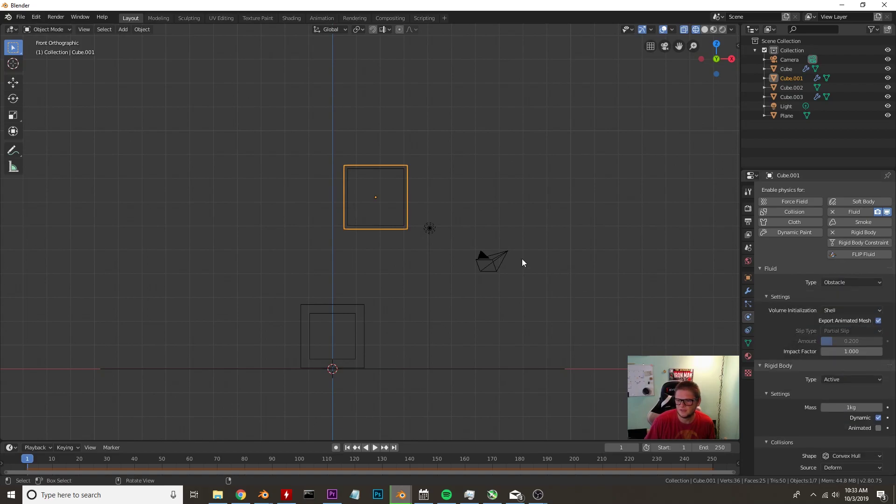
{"action": "left_click", "coordinate": [400, 171]}
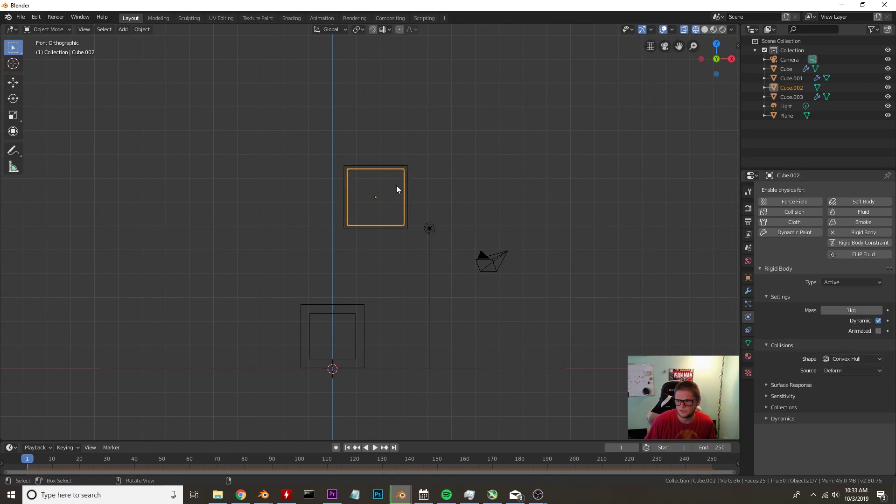
Give the upper inner cube, Cube.002, Fluid physics of type Fluid
{"action": "left_click", "coordinate": [861, 212]}
{"action": "left_click", "coordinate": [855, 282]}
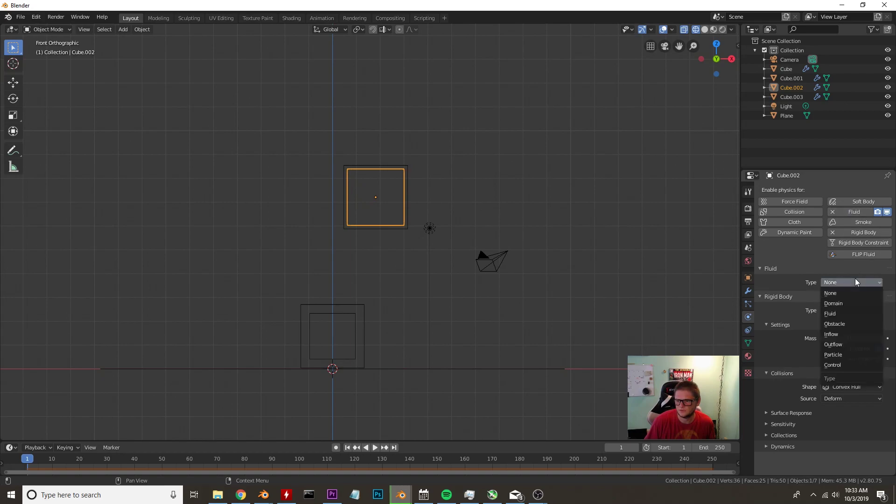
{"action": "left_click", "coordinate": [845, 312]}
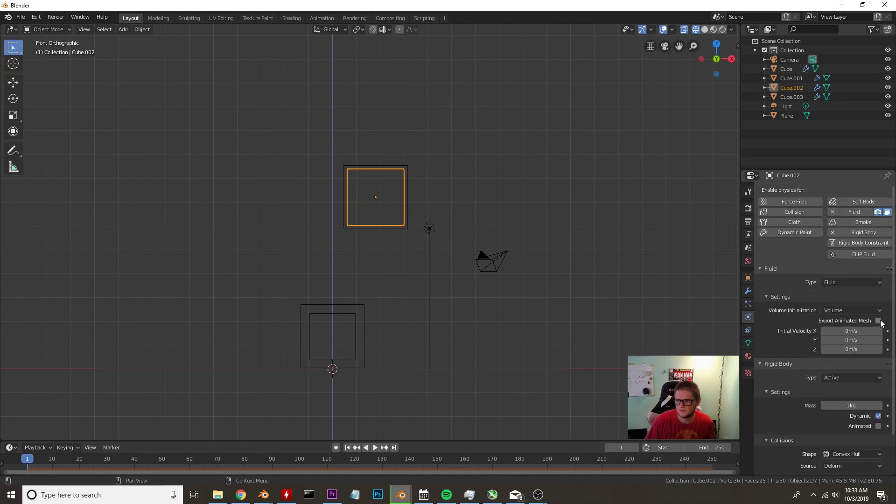
{"action": "scroll", "coordinate": [816, 327], "scroll_direction": "down", "scroll_amount": 2}
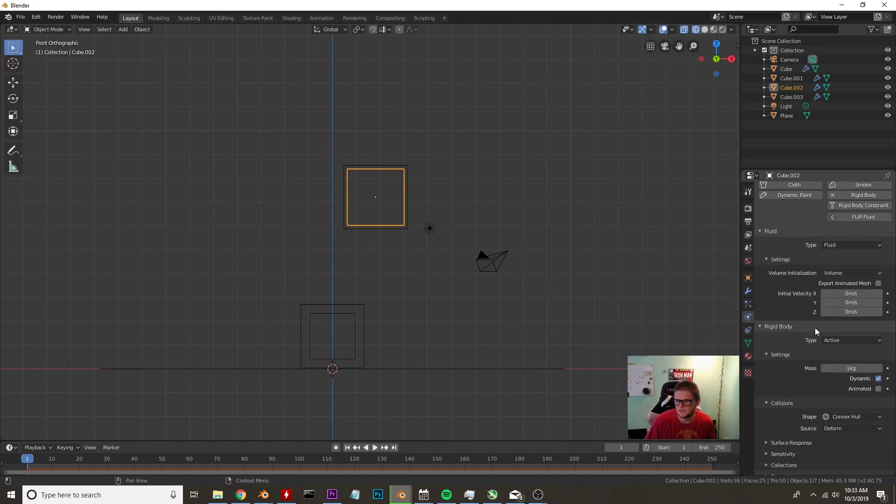
{"action": "scroll", "coordinate": [815, 327], "scroll_direction": "down", "scroll_amount": 1}
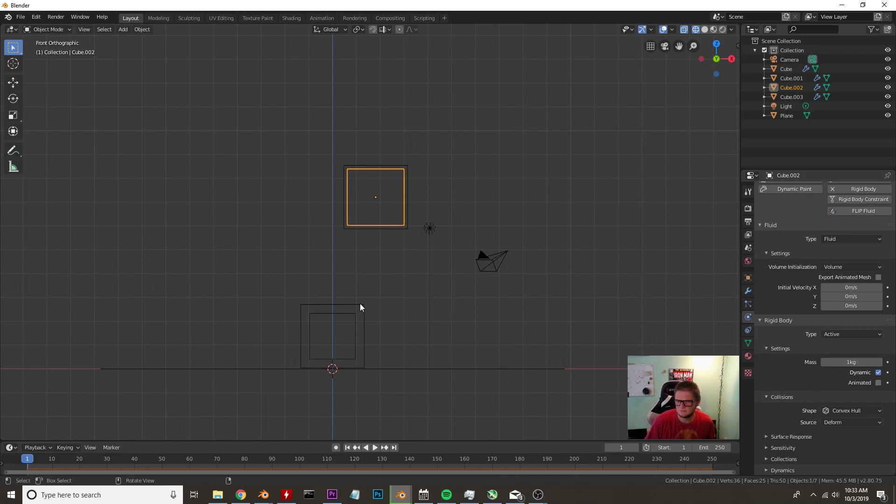
Remove Cube.002's rigid body physics, then check the outer cubes' physics settings
{"action": "left_click", "coordinate": [351, 320]}
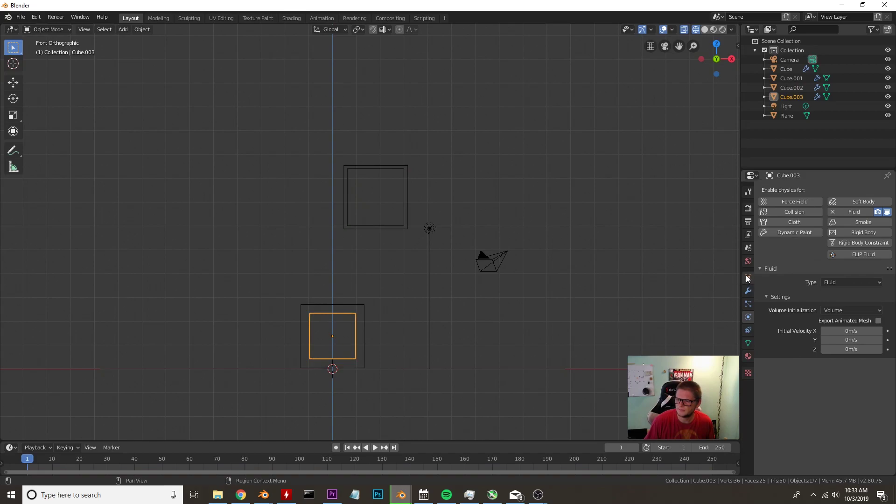
{"action": "left_click", "coordinate": [374, 223]}
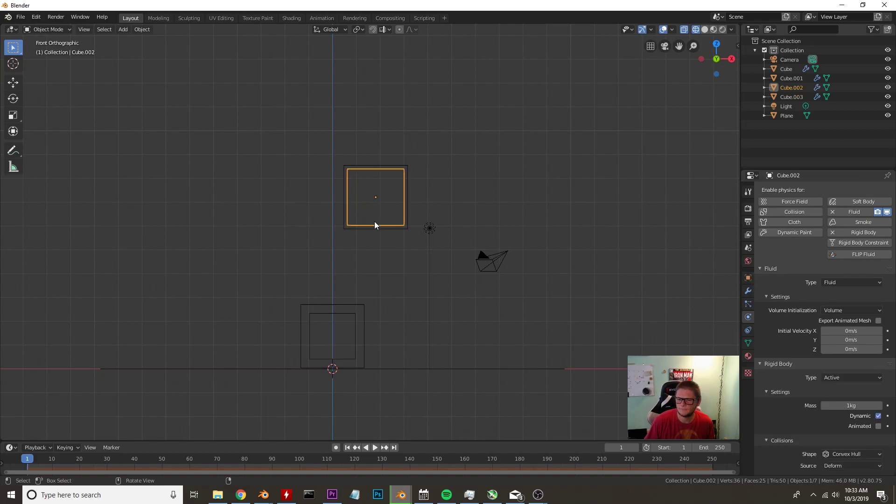
{"action": "left_click", "coordinate": [834, 231]}
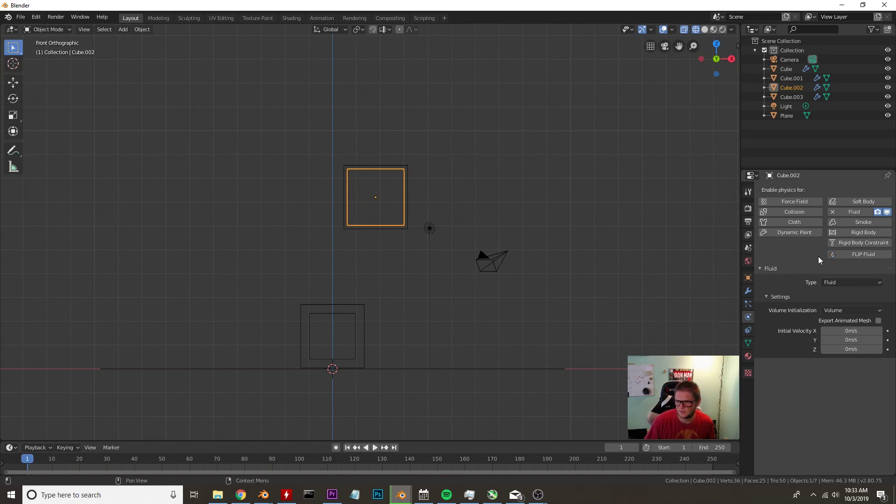
{"action": "left_click", "coordinate": [404, 164]}
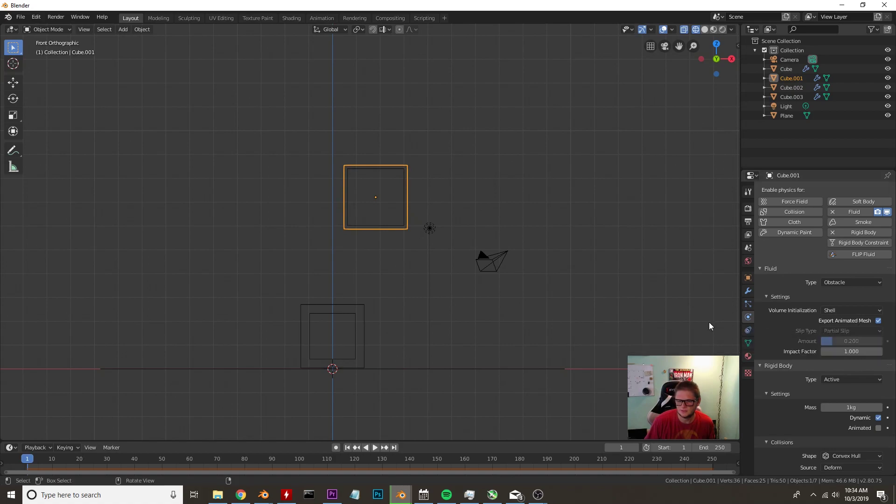
{"action": "left_click", "coordinate": [344, 305]}
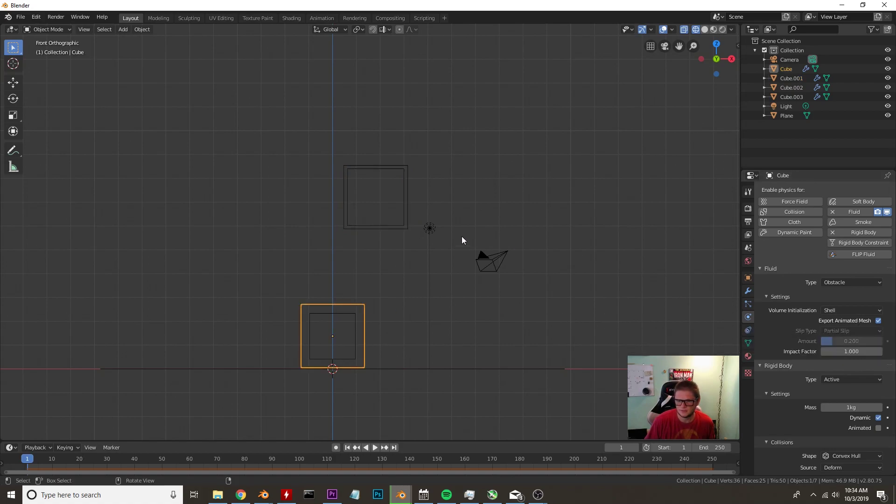
Add a new cube and scale it up to enclose the other objects
{"action": "left_click", "coordinate": [375, 226]}
{"action": "left_click", "coordinate": [341, 313]}
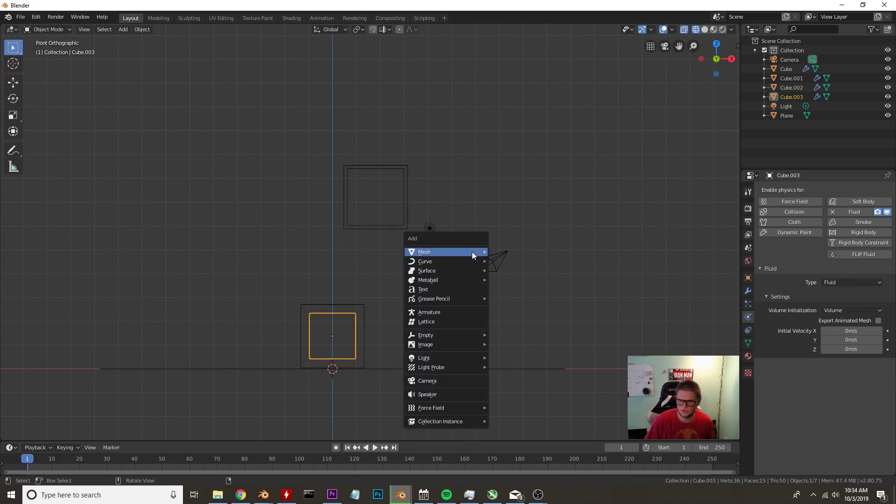
{"action": "mouse_move", "coordinate": [472, 251]}
{"action": "left_click", "coordinate": [508, 261]}
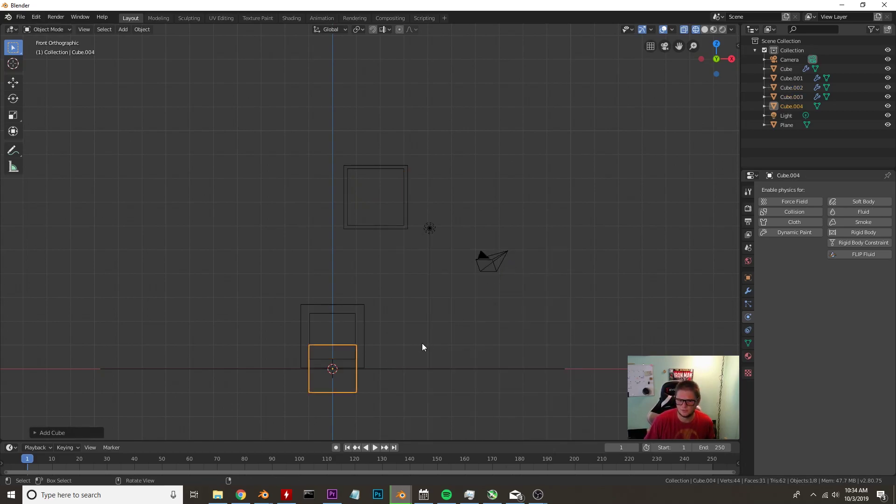
{"action": "key", "text": "s"}
{"action": "left_click", "coordinate": [90, 332]}
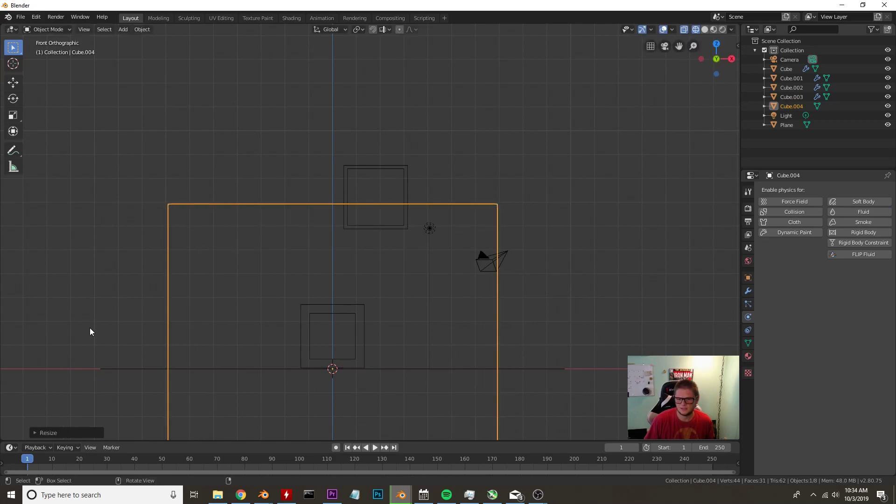
Raise Cube.004 onto the ground line and widen it horizontally, keeping its height
{"action": "key", "text": "g"}
{"action": "key", "text": "z"}
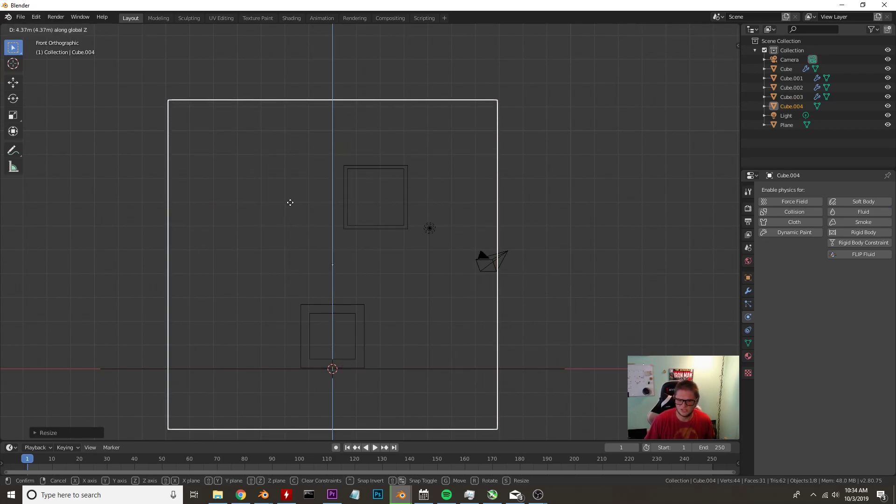
{"action": "left_click", "coordinate": [303, 152]}
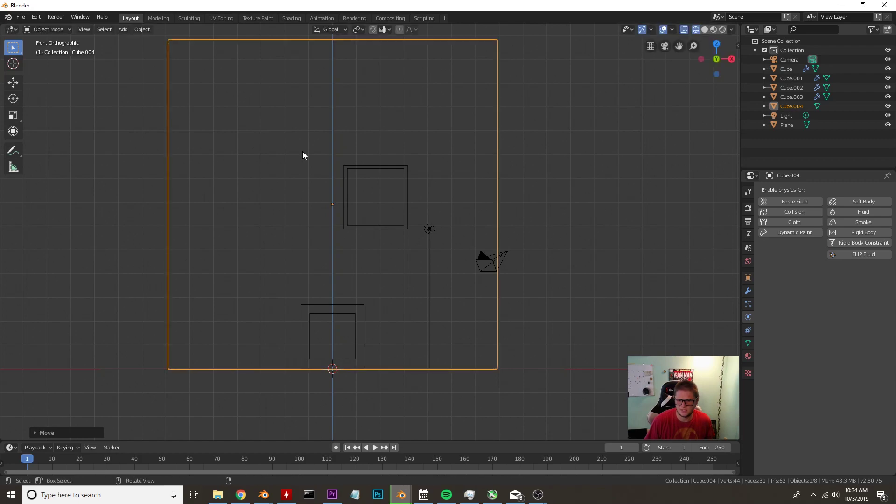
{"action": "left_click", "coordinate": [375, 447]}
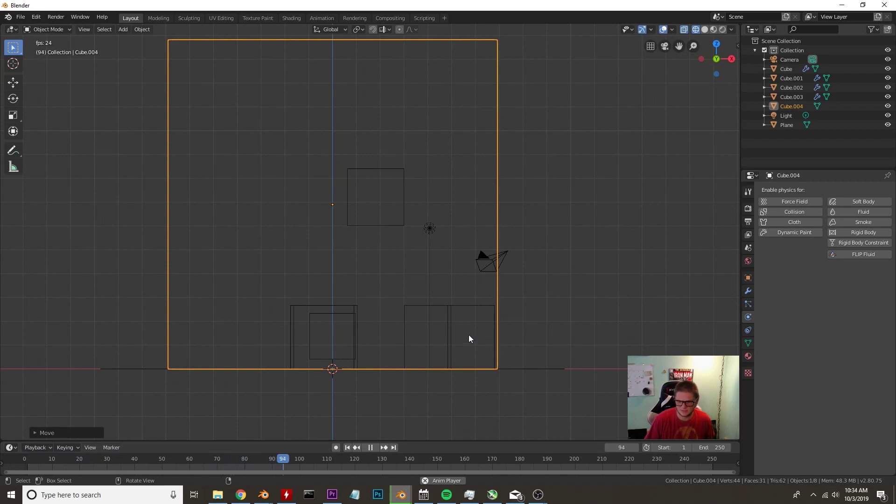
{"action": "key", "text": "shift+z"}
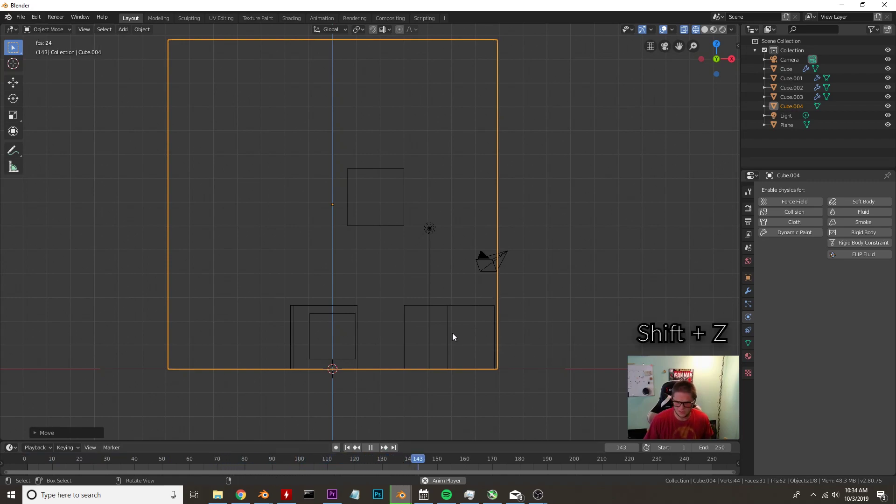
{"action": "key", "text": "s"}
{"action": "key", "text": "shift+z"}
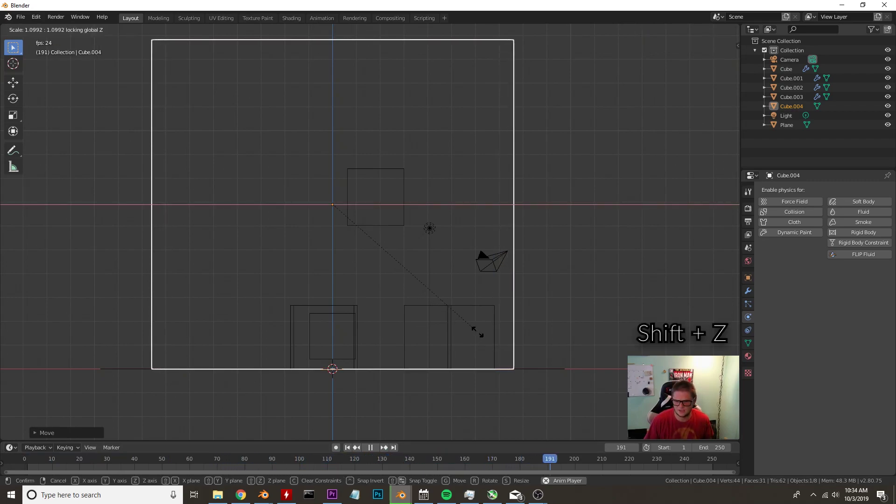
{"action": "left_click", "coordinate": [507, 334]}
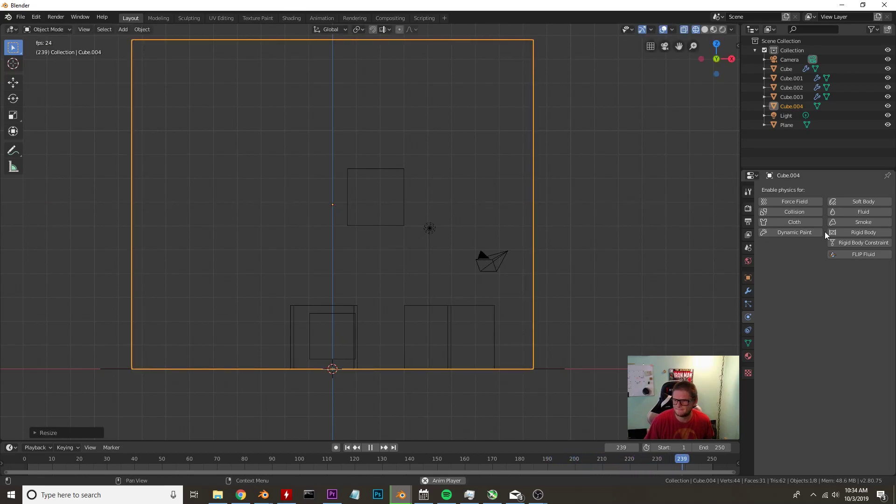
Enable Fluid physics on the large cube and set its type to Domain
{"action": "left_click", "coordinate": [853, 212]}
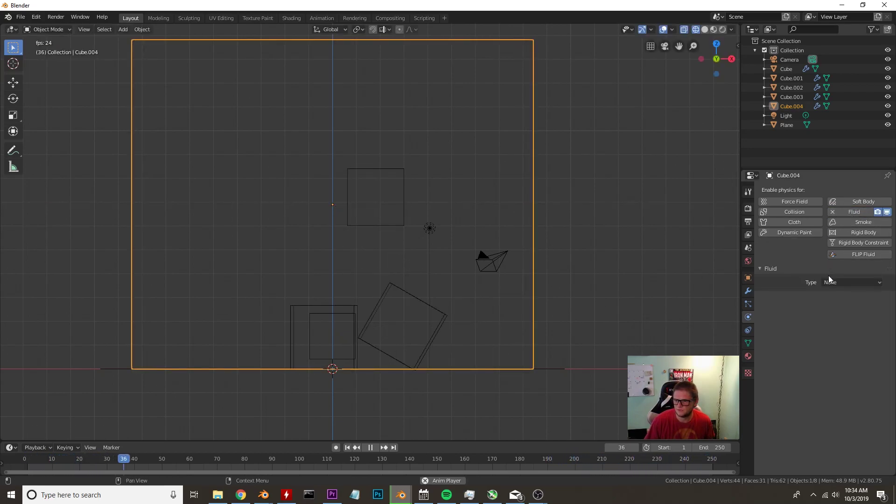
{"action": "left_click", "coordinate": [840, 282]}
{"action": "left_click", "coordinate": [843, 304]}
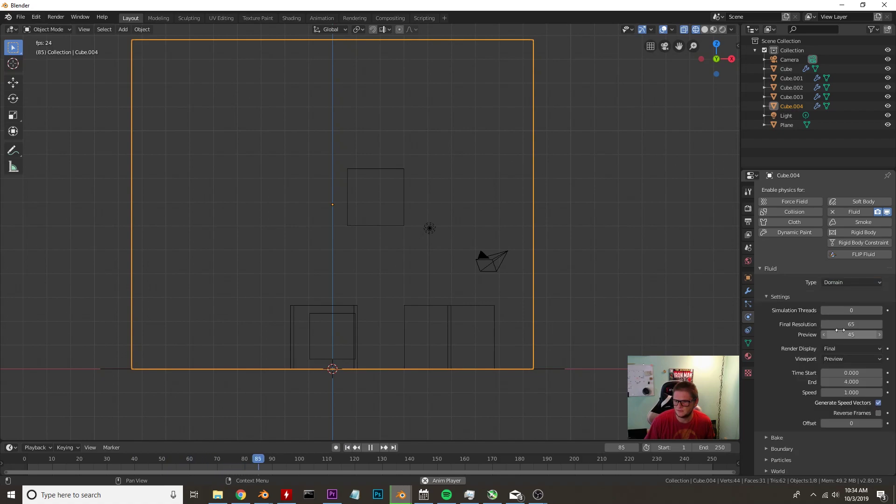
{"action": "middle_click_drag", "start_coordinate": [226, 140], "coordinate": [249, 156], "text": "shift"}
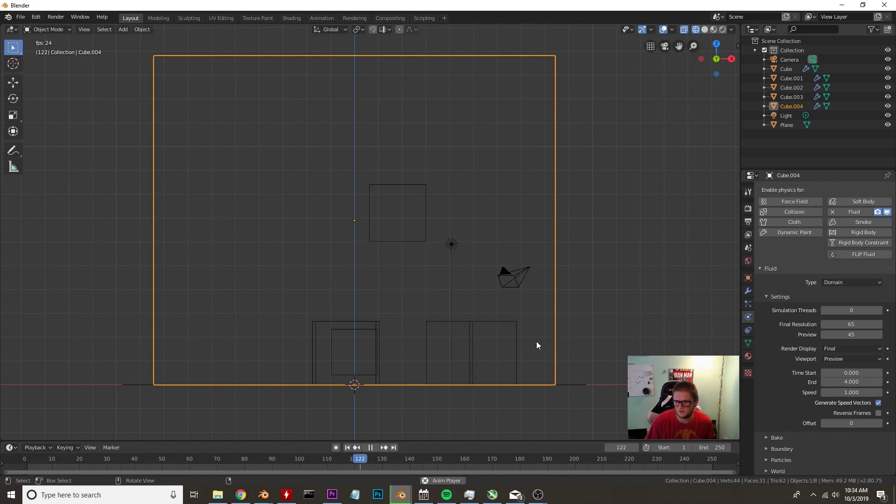
Set the domain's final resolution to 300 and its end time to 10.2
{"action": "left_click", "coordinate": [852, 324]}
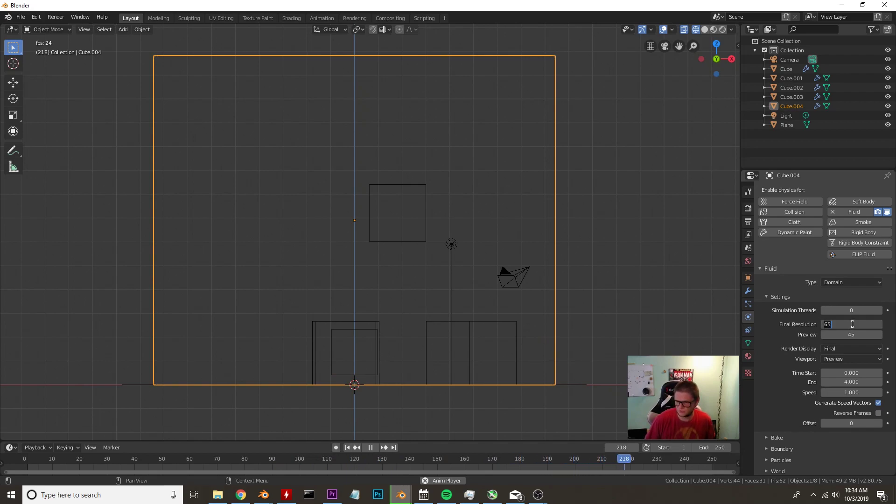
{"action": "type", "text": "300"}
{"action": "key", "text": "Return"}
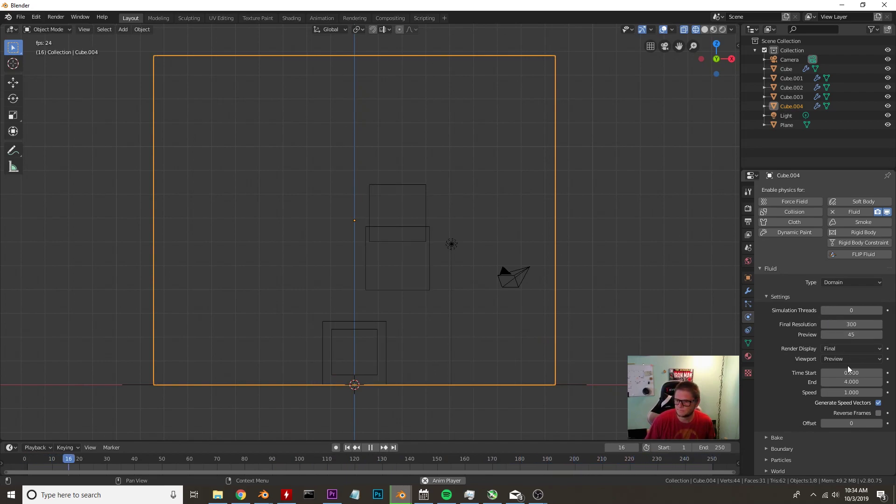
{"action": "left_click", "coordinate": [833, 383]}
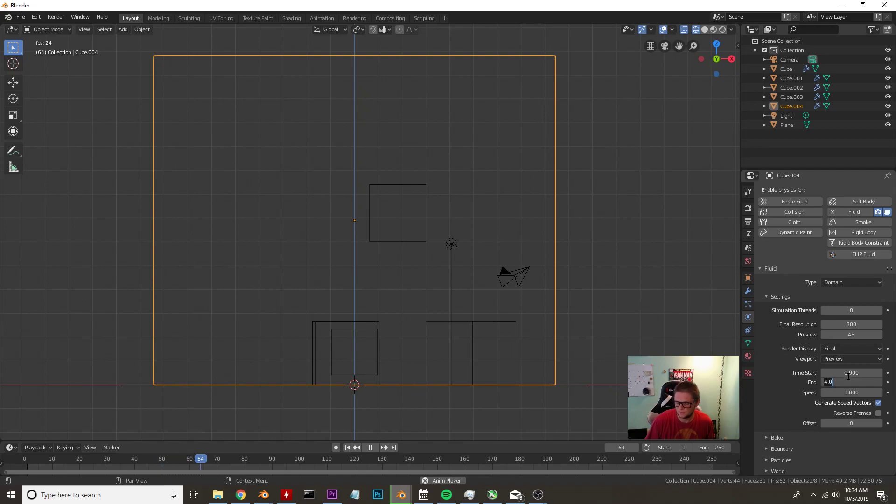
{"action": "type", "text": "10.2"}
{"action": "key", "text": "Return"}
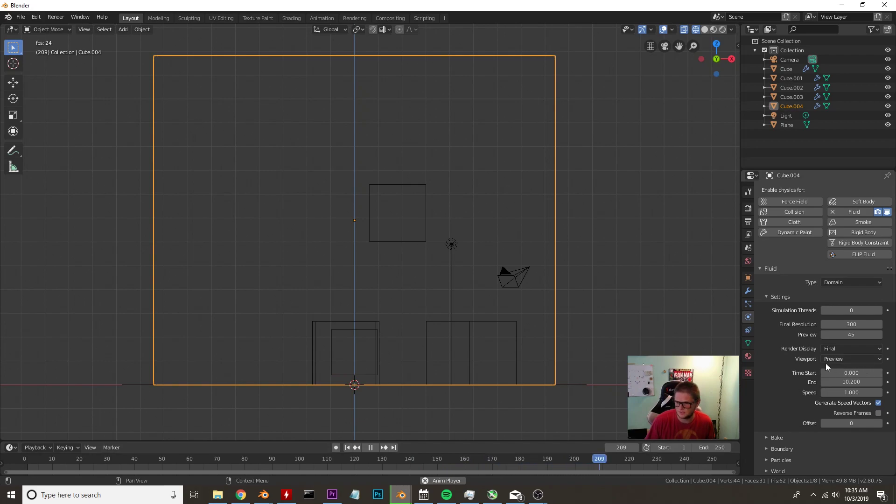
Expand the domain's bake settings and bake the fluid simulation
{"action": "scroll", "coordinate": [825, 367], "scroll_direction": "down", "scroll_amount": 1}
{"action": "left_click", "coordinate": [766, 426]}
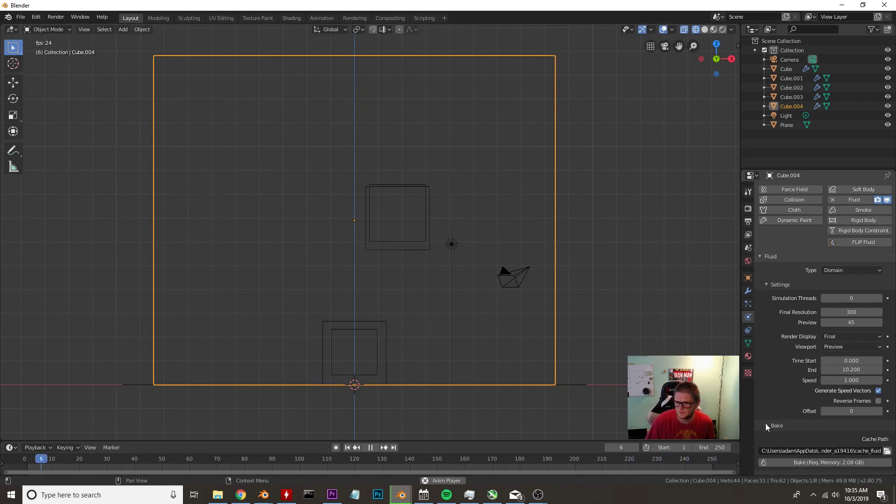
{"action": "scroll", "coordinate": [766, 424], "scroll_direction": "down", "scroll_amount": 2}
{"action": "scroll", "coordinate": [791, 403], "scroll_direction": "down", "scroll_amount": 1}
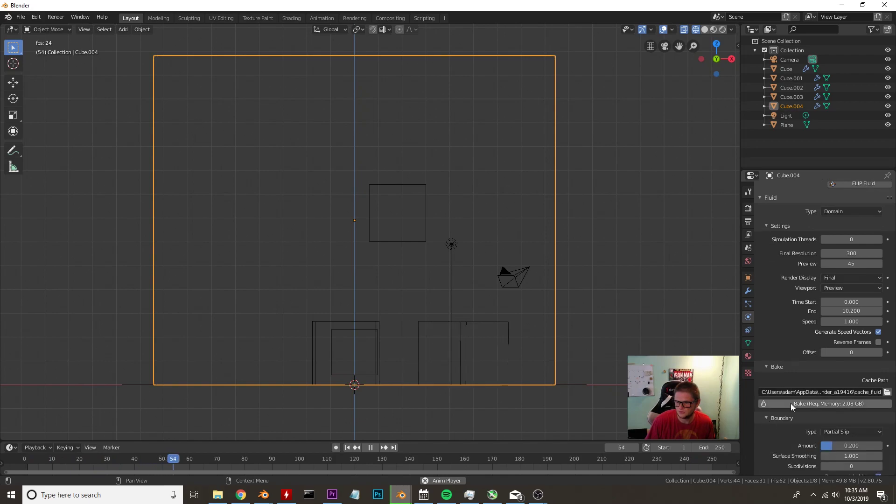
{"action": "scroll", "coordinate": [791, 404], "scroll_direction": "down", "scroll_amount": 2}
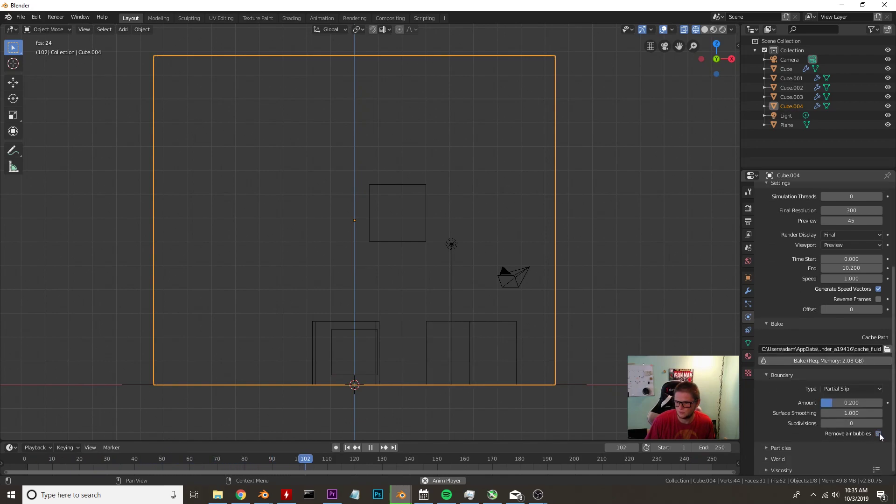
{"action": "scroll", "coordinate": [775, 360], "scroll_direction": "up", "scroll_amount": 2}
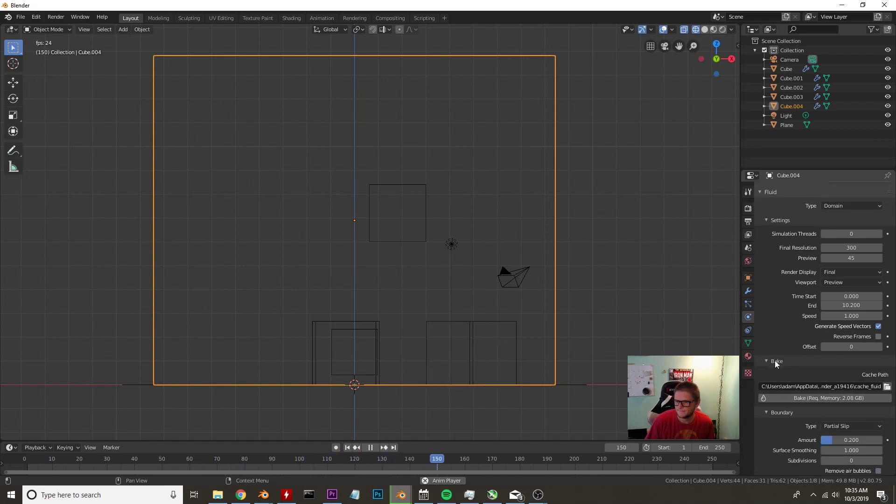
{"action": "left_click", "coordinate": [794, 398]}
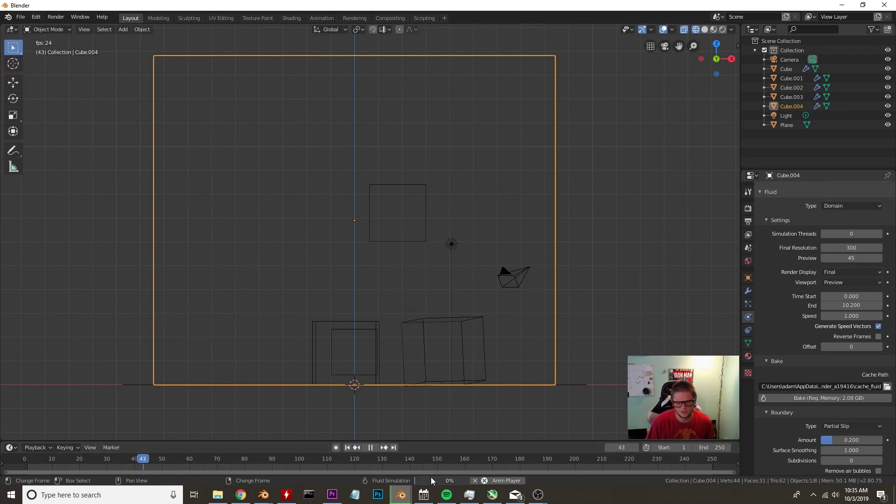
{"action": "mouse_move", "coordinate": [430, 481]}
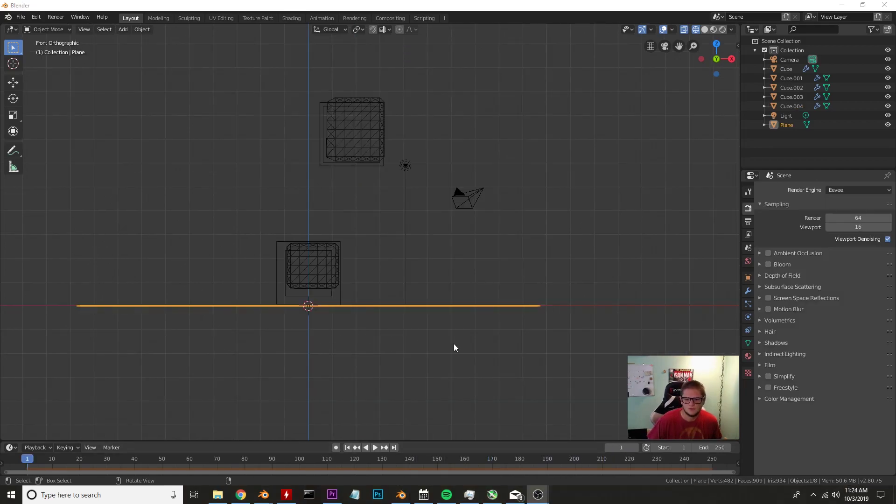
Play the baked fluid animation in front orthographic view, then stop it
{"action": "middle_click_drag", "start_coordinate": [454, 348], "coordinate": [416, 292]}
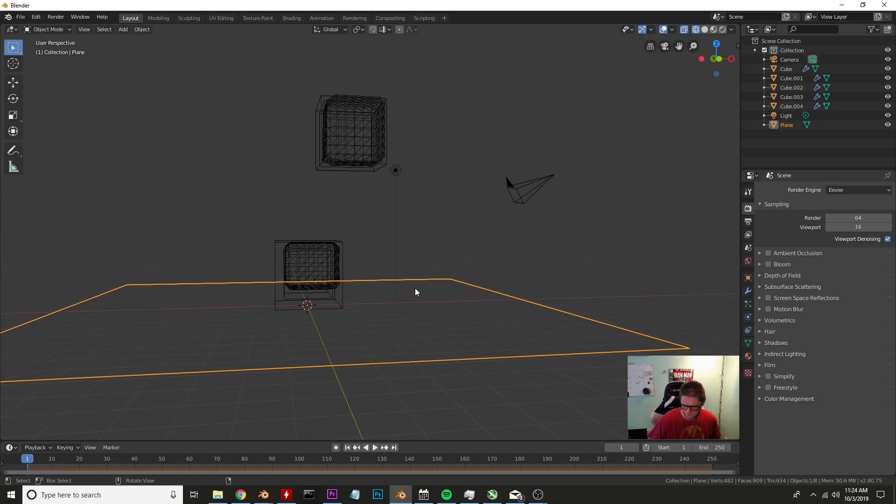
{"action": "key", "text": "KP_1"}
{"action": "left_click", "coordinate": [375, 448]}
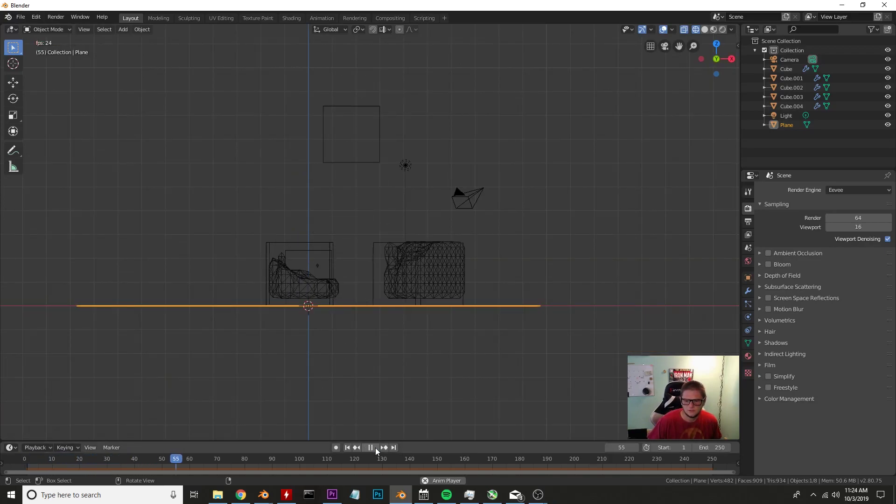
{"action": "middle_click_drag", "start_coordinate": [370, 224], "coordinate": [376, 258], "text": "shift"}
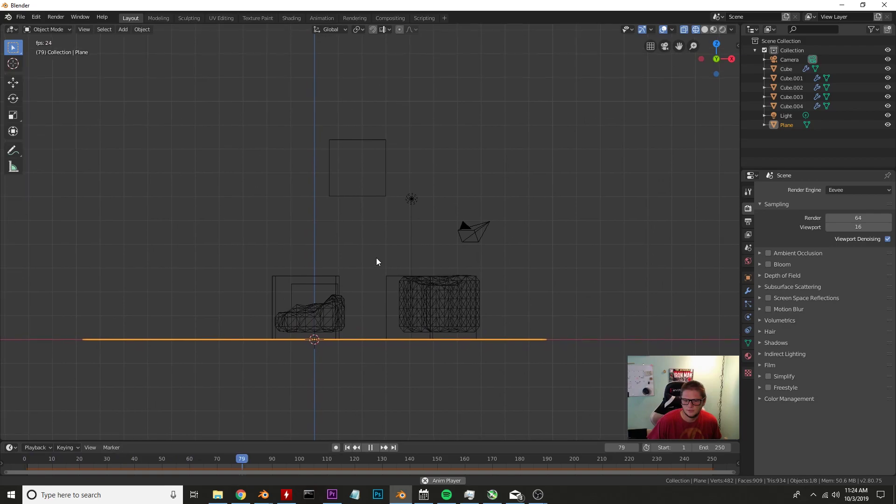
{"action": "left_click", "coordinate": [371, 448]}
Rewind to frame 1, switch to solid shading in perspective, and select the upper cube
{"action": "left_click", "coordinate": [347, 446]}
{"action": "key", "text": "shift+z"}
{"action": "mouse_move", "coordinate": [407, 304]}
{"action": "middle_mouse_down"}
{"action": "mouse_move", "coordinate": [434, 279]}
{"action": "mouse_move", "coordinate": [398, 310]}
{"action": "middle_mouse_up"}
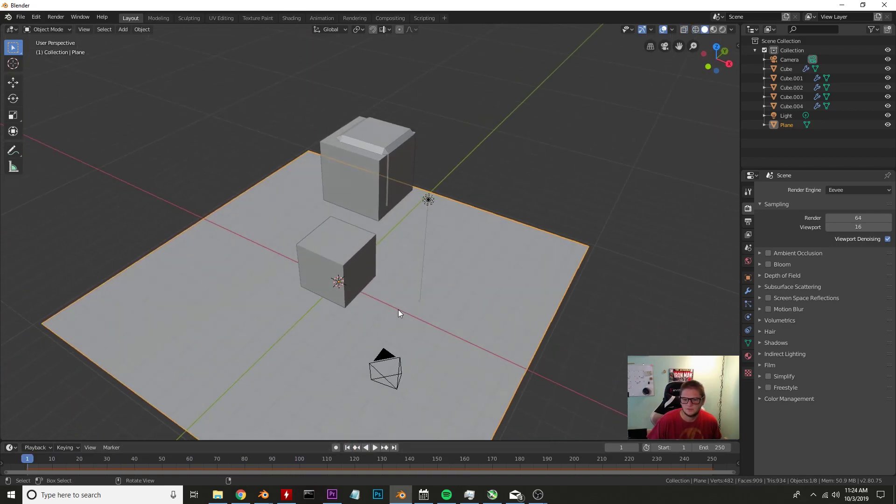
{"action": "left_click", "coordinate": [336, 148]}
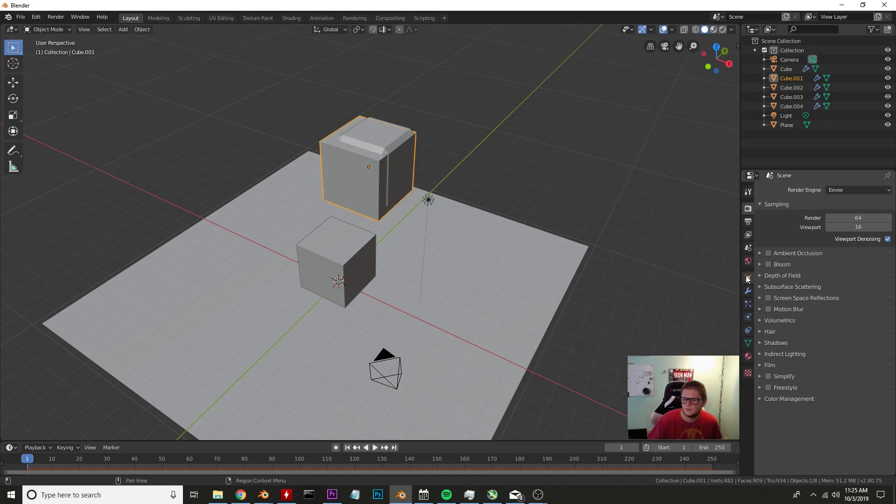
Remove the rigid body world and shift the upper and lower cube pair back along Y
{"action": "left_click", "coordinate": [751, 247]}
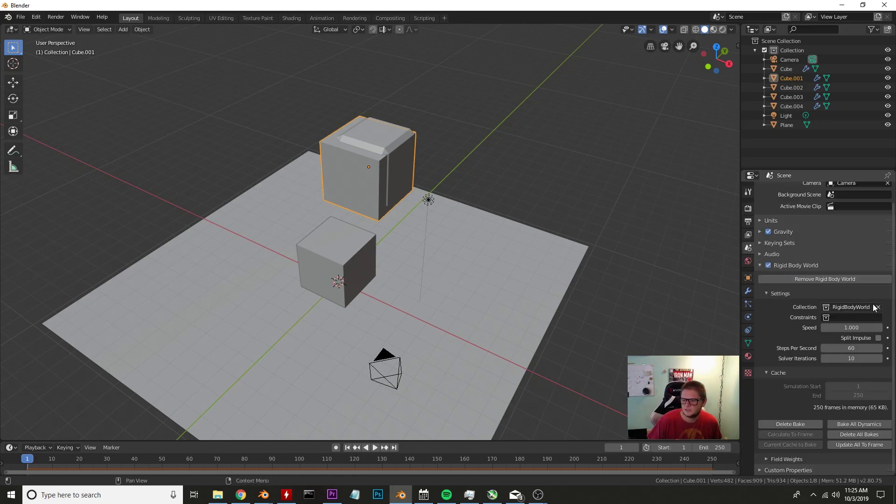
{"action": "left_click", "coordinate": [828, 278]}
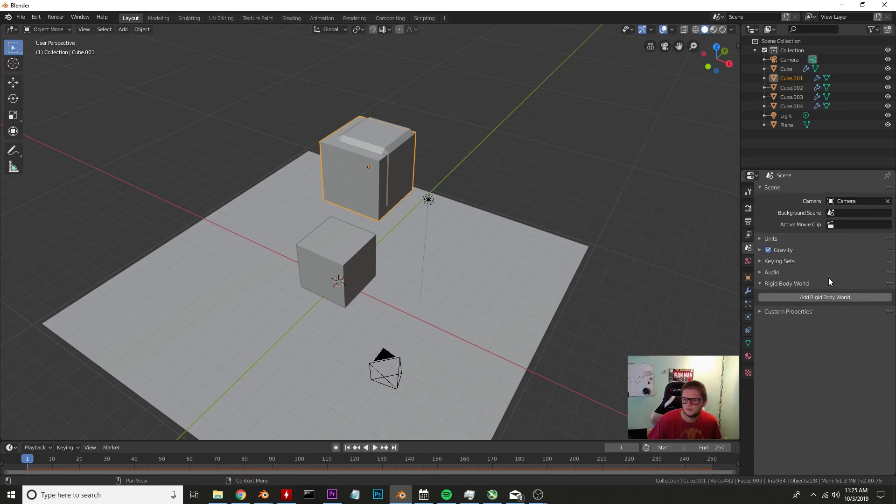
{"action": "left_click", "coordinate": [360, 240], "text": "shift"}
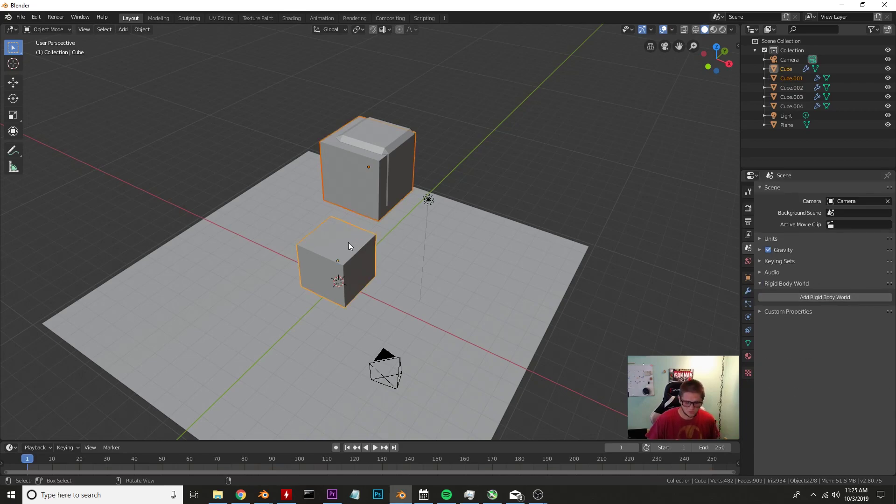
{"action": "key", "text": "shift+d"}
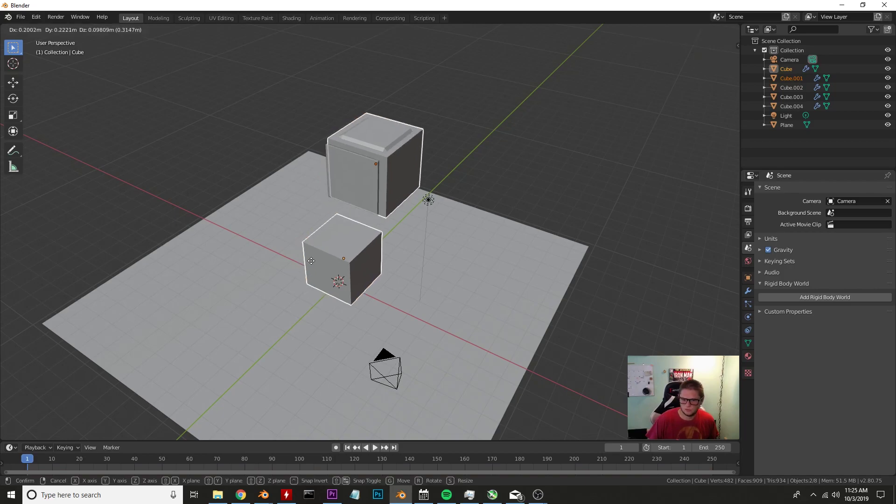
{"action": "key", "text": "y"}
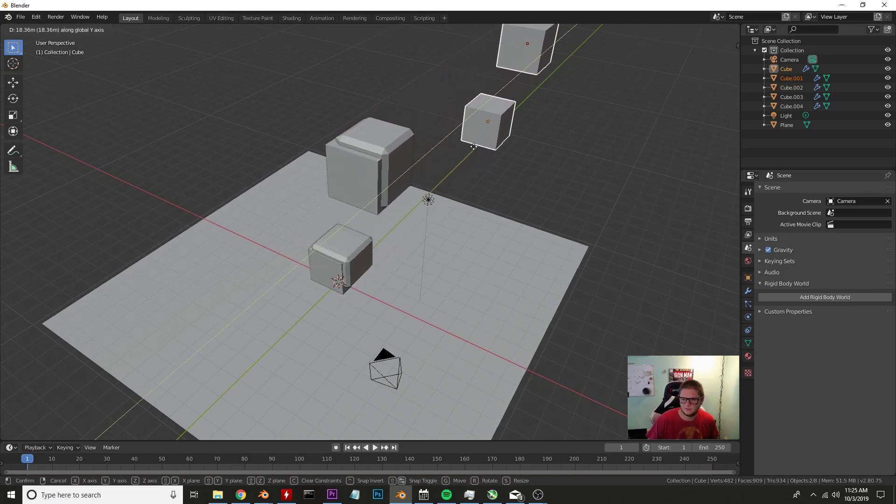
{"action": "left_click", "coordinate": [479, 143]}
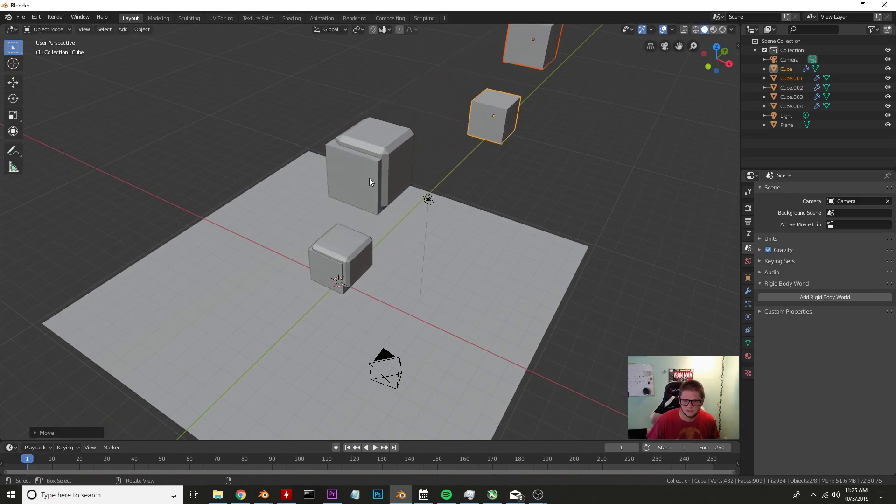
Shift the large and small front cubes back along Y, then play and rewind
{"action": "left_click", "coordinate": [334, 156]}
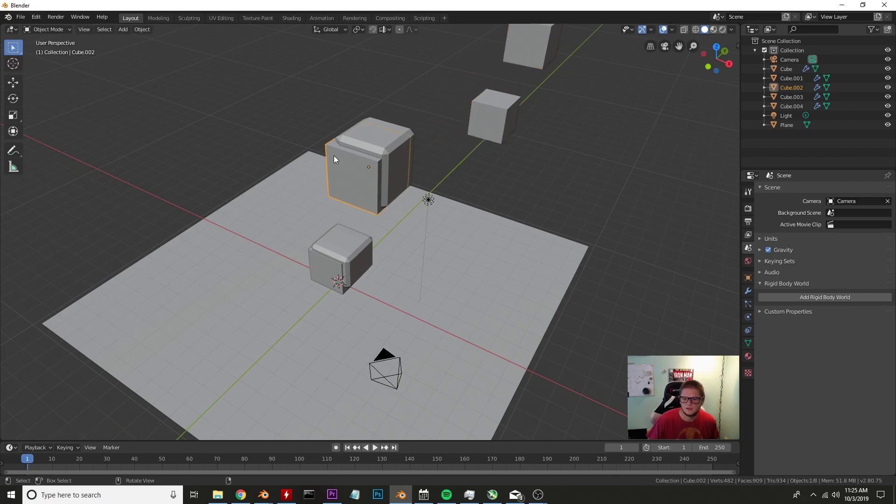
{"action": "left_click", "coordinate": [312, 261], "text": "shift"}
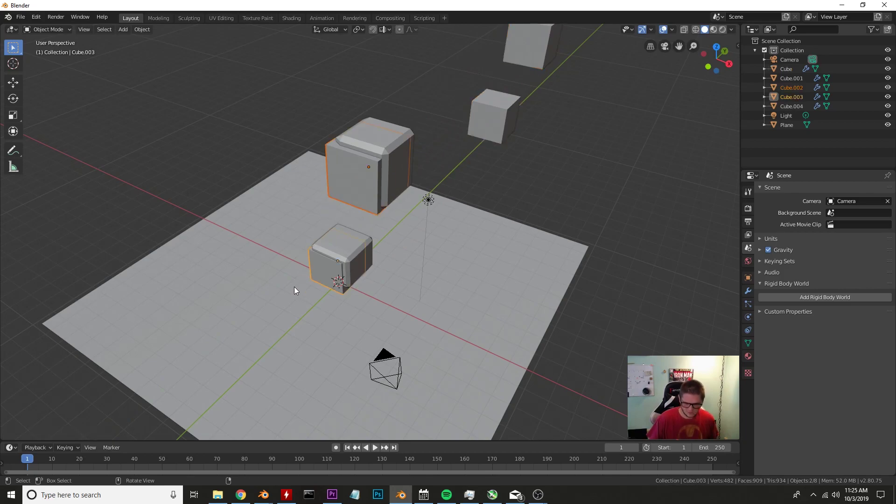
{"action": "key", "text": "shift+d"}
{"action": "key", "text": "y"}
{"action": "left_click", "coordinate": [410, 192]}
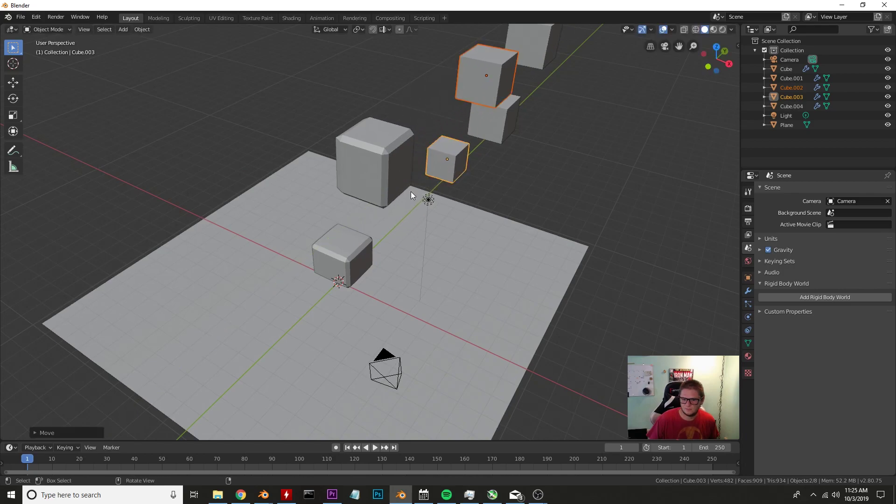
{"action": "left_click", "coordinate": [376, 447]}
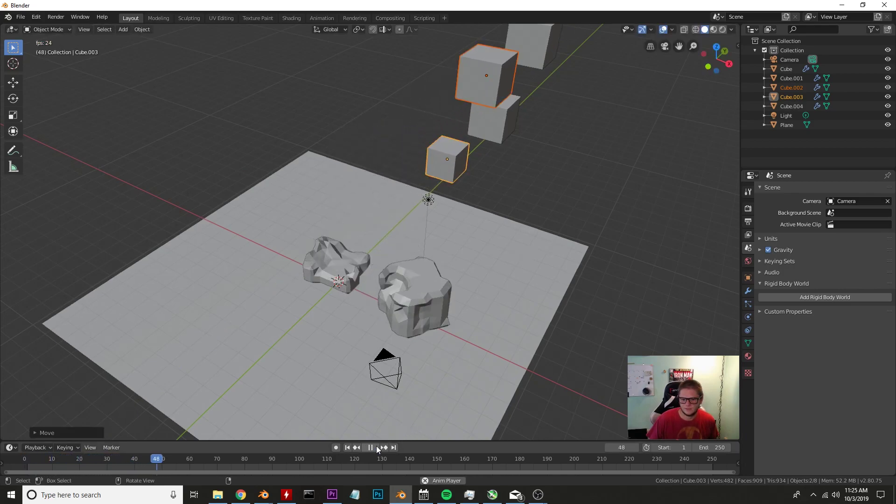
{"action": "left_click", "coordinate": [376, 447]}
{"action": "left_click", "coordinate": [347, 447]}
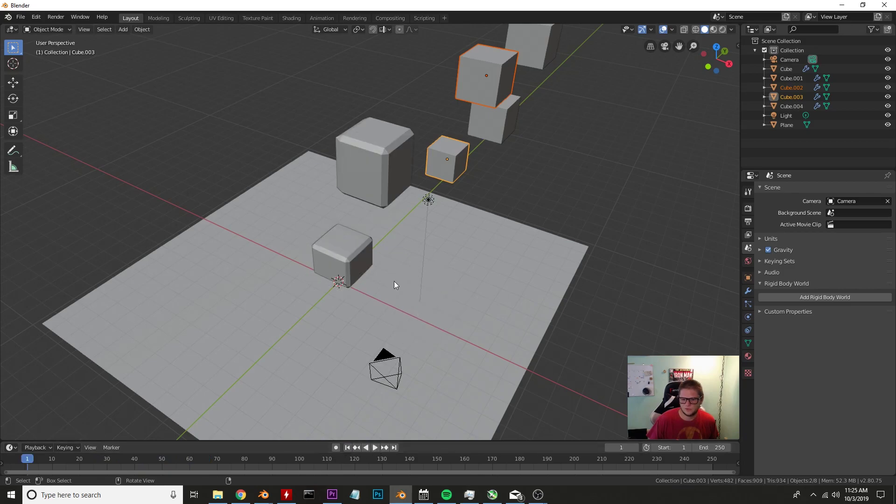
Apply Shade Smooth to the selected cubes via the F3 search
{"action": "left_click", "coordinate": [375, 180]}
{"action": "middle_click_drag", "start_coordinate": [264, 314], "coordinate": [312, 321]}
{"action": "key", "text": "F3"}
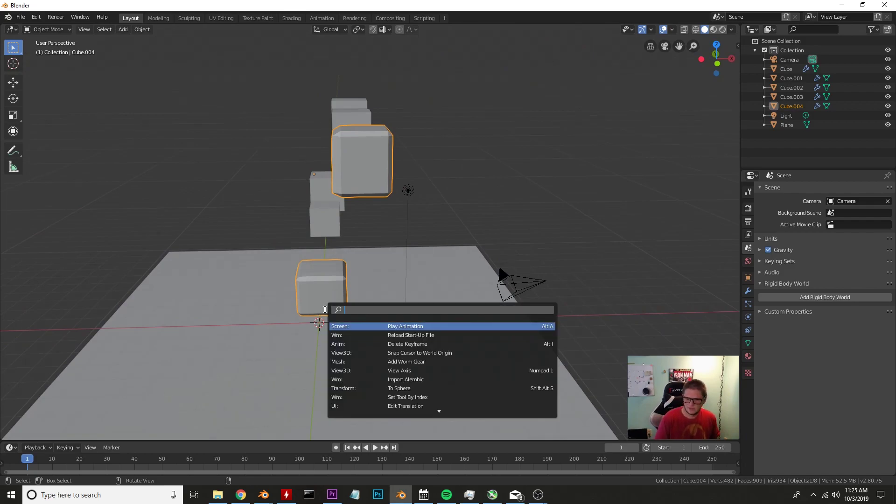
{"action": "type", "text": "smo"}
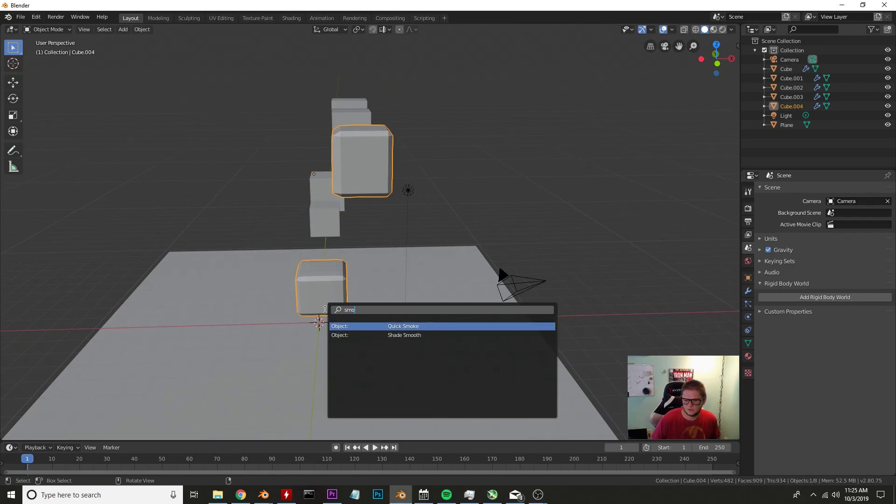
{"action": "key", "text": "Down"}
{"action": "key", "text": "Return"}
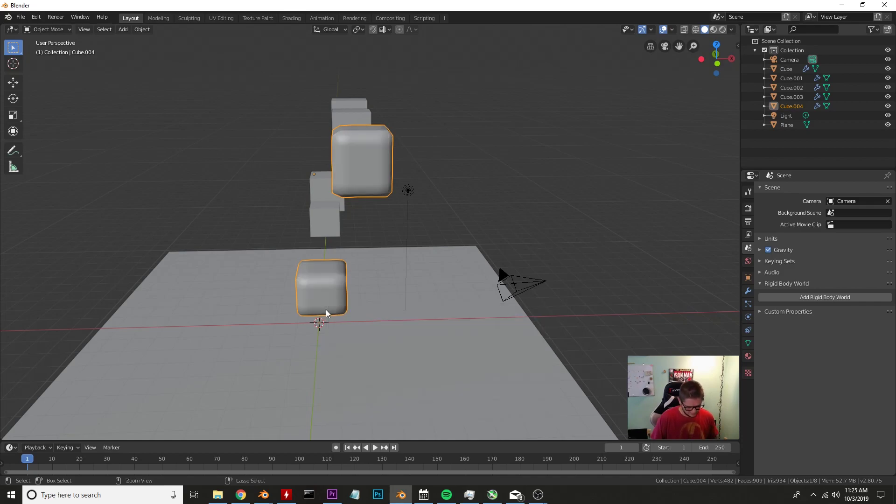
Add a level-3 subdivision to the cubes, preview and rewind the animation, and select the ground plane
{"action": "key", "text": "ctrl+3"}
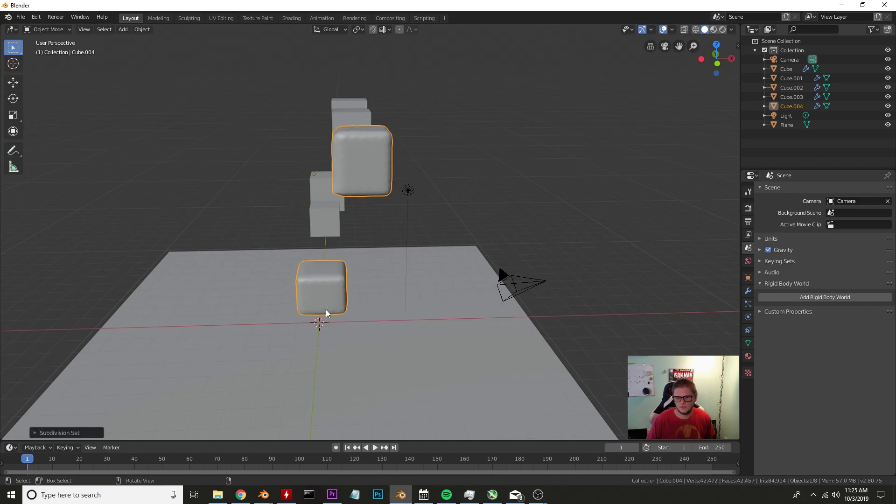
{"action": "middle_click_drag", "start_coordinate": [316, 305], "coordinate": [376, 316]}
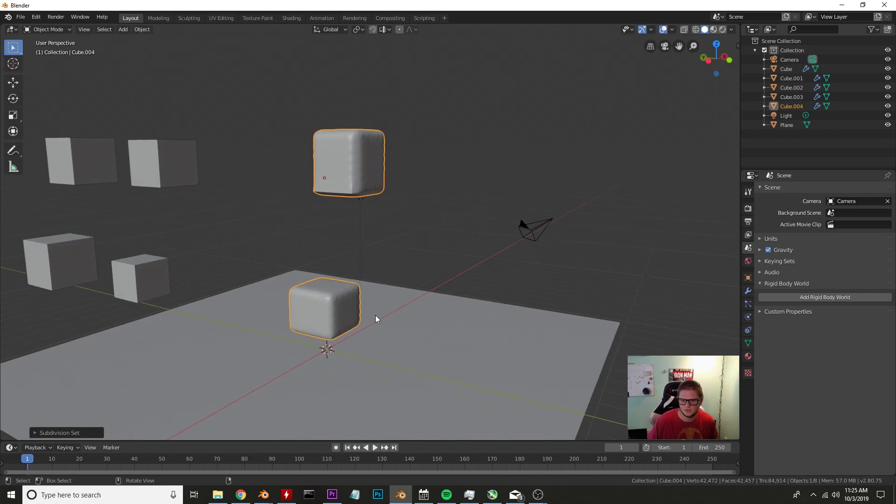
{"action": "left_click", "coordinate": [376, 447]}
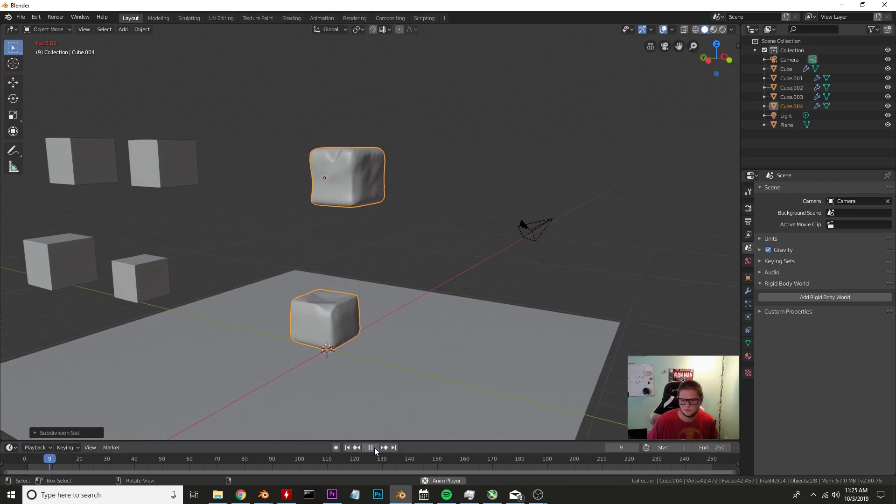
{"action": "left_click", "coordinate": [375, 447]}
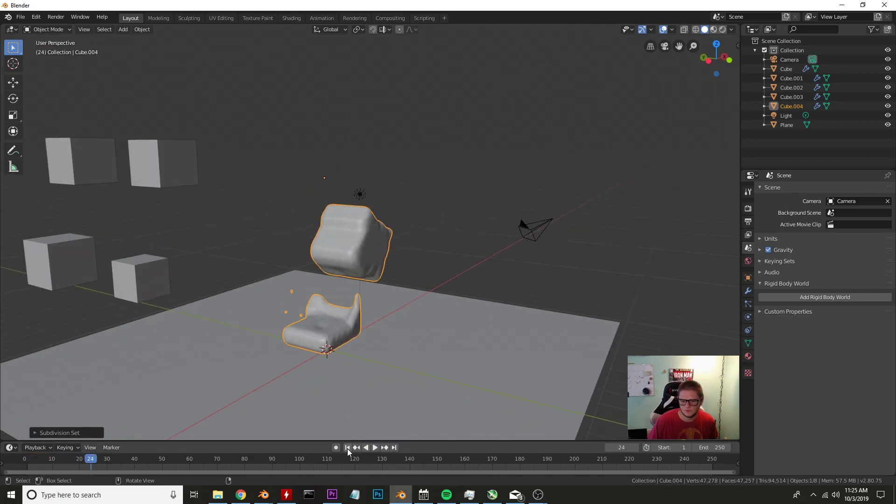
{"action": "left_click", "coordinate": [347, 448]}
{"action": "middle_click_drag", "start_coordinate": [450, 354], "coordinate": [431, 353]}
{"action": "left_click", "coordinate": [436, 330]}
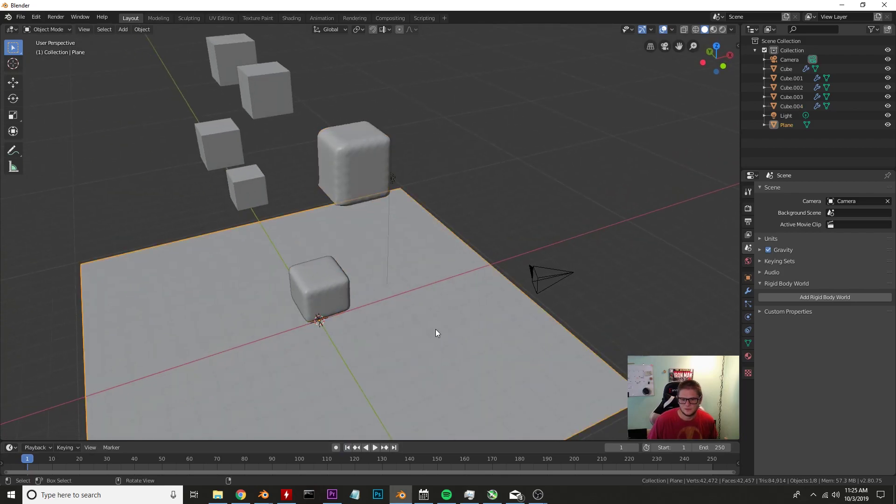
Copy the ground plane, rotate it 90° on X, and move it along Y as a back wall
{"action": "scroll", "coordinate": [436, 333], "scroll_direction": "down", "scroll_amount": 3}
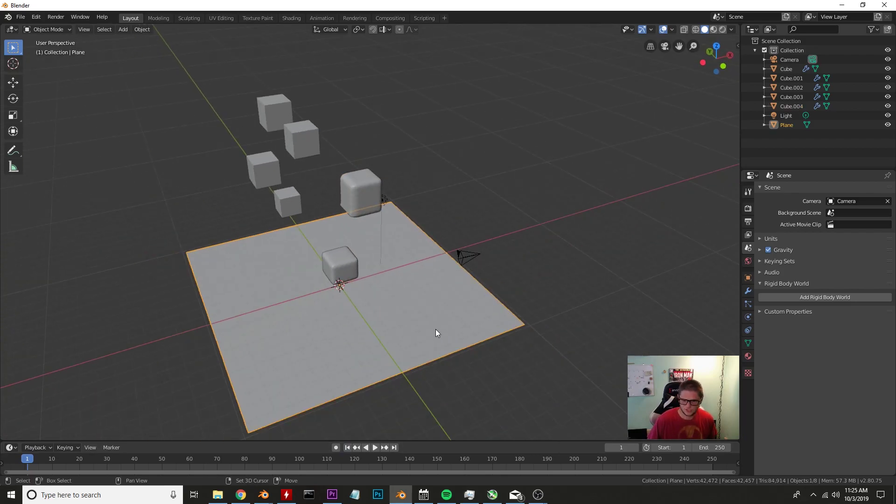
{"action": "key", "text": "shift+d"}
{"action": "key", "text": "Escape"}
{"action": "type", "text": "r"}
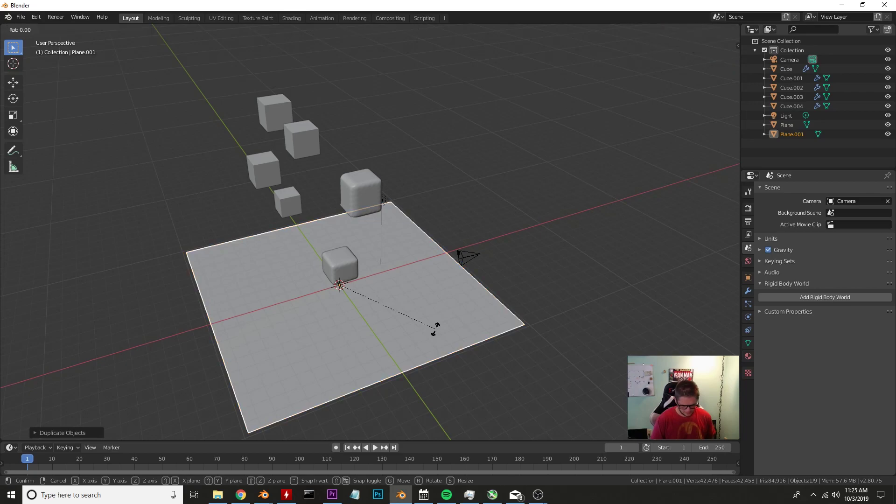
{"action": "type", "text": "x90"}
{"action": "key", "text": "Return"}
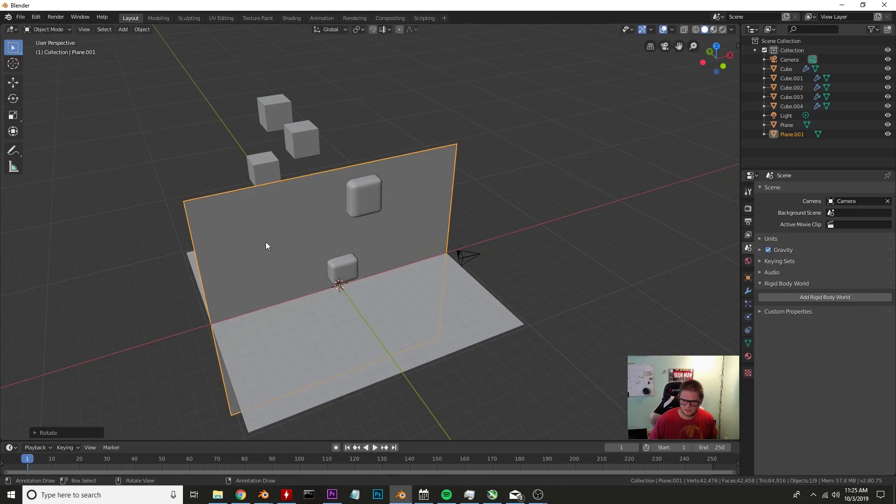
{"action": "key", "text": "g"}
{"action": "key", "text": "y"}
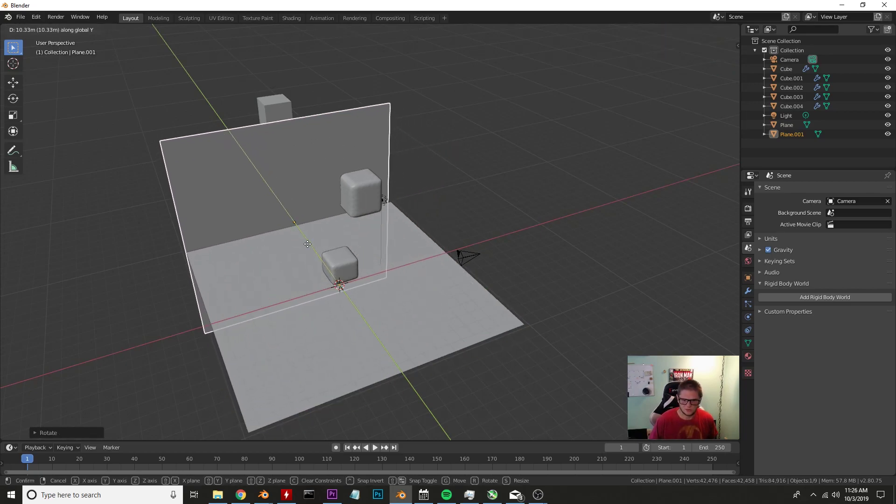
{"action": "left_click", "coordinate": [320, 246]}
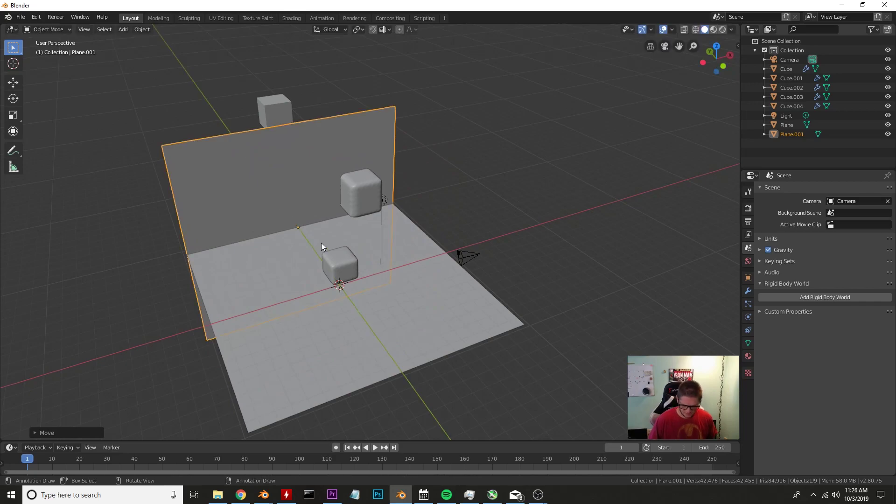
{"action": "key", "text": "KP_0"}
Copy the back wall, rotate it 90° on Z, and move it along Y and X into a left wall
{"action": "scroll", "coordinate": [321, 243], "scroll_direction": "down", "scroll_amount": 3}
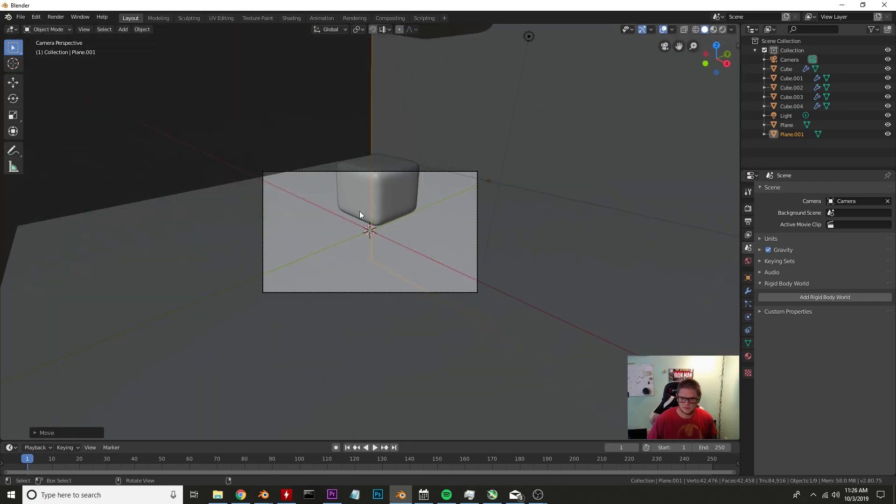
{"action": "middle_click_drag", "start_coordinate": [359, 213], "coordinate": [429, 112]}
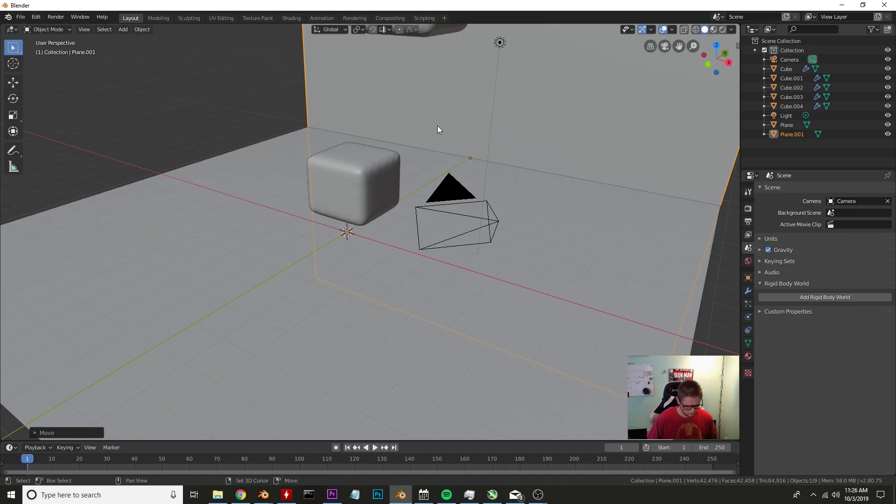
{"action": "key", "text": "shift+d"}
{"action": "right_click", "coordinate": [438, 129]}
{"action": "scroll", "coordinate": [438, 130], "scroll_direction": "down", "scroll_amount": 4}
{"action": "type", "text": "rz"}
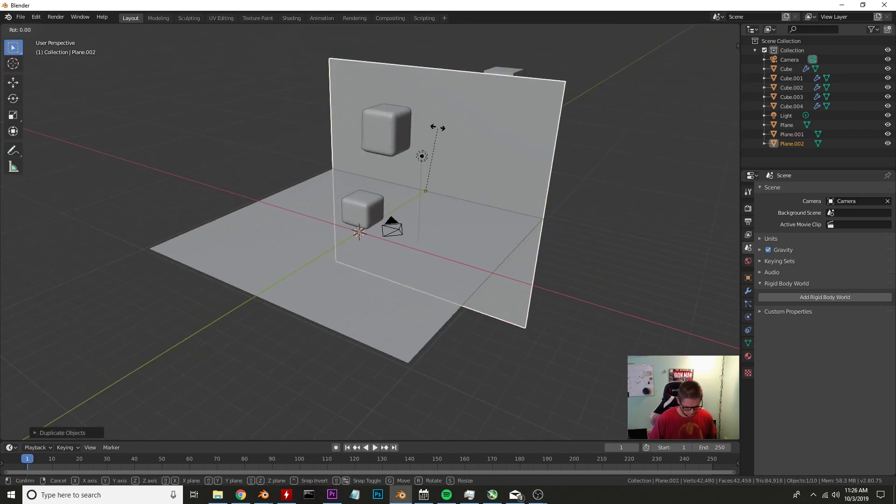
{"action": "type", "text": "90"}
{"action": "key", "text": "Return"}
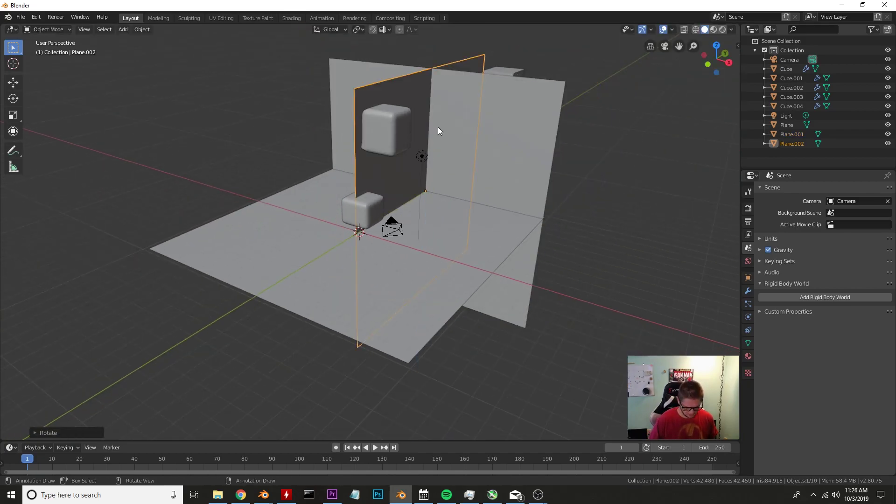
{"action": "key", "text": "g"}
{"action": "key", "text": "y"}
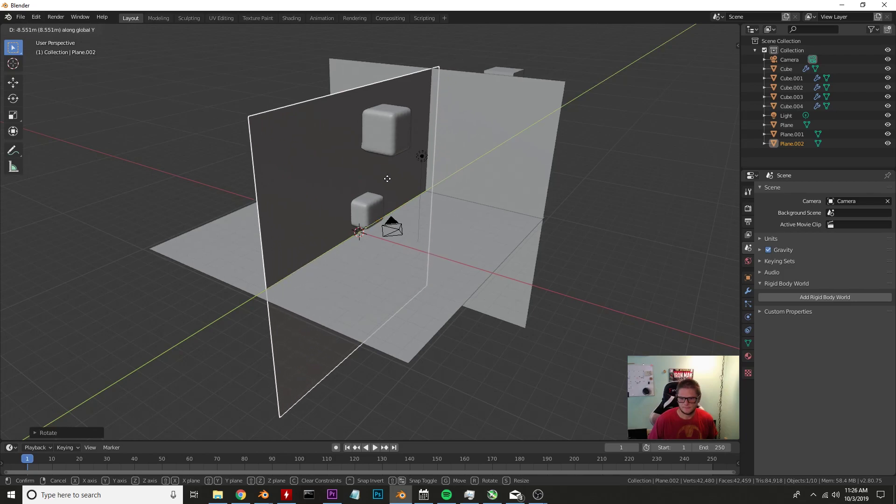
{"action": "left_click", "coordinate": [387, 179]}
{"action": "key", "text": "g"}
{"action": "key", "text": "x"}
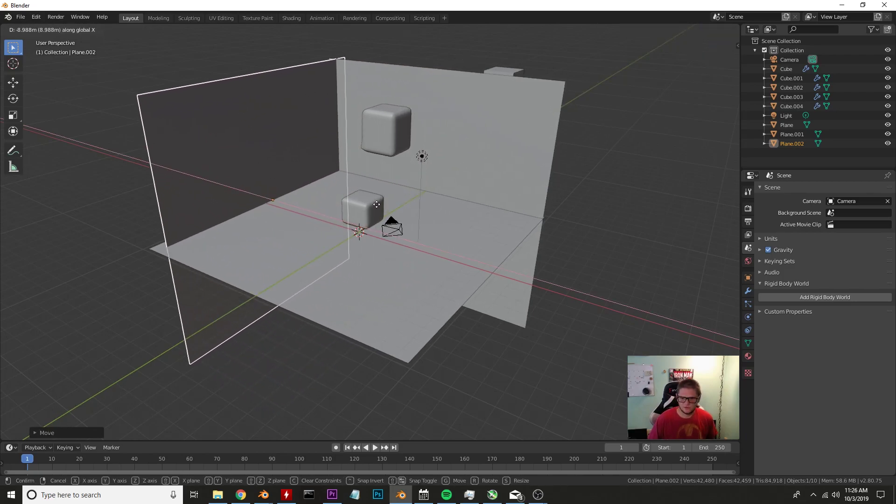
{"action": "left_click", "coordinate": [373, 207]}
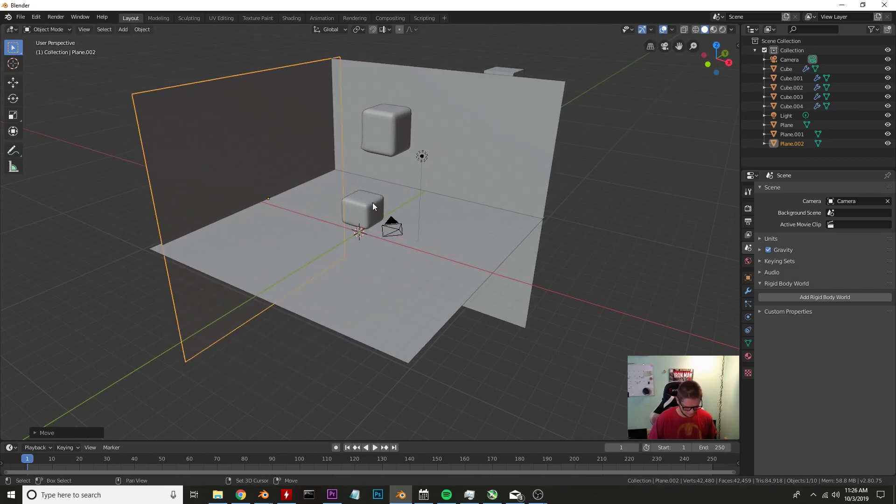
Duplicate the left wall for the opposite side and view through the camera
{"action": "key", "text": "shift+d"}
{"action": "key", "text": "x"}
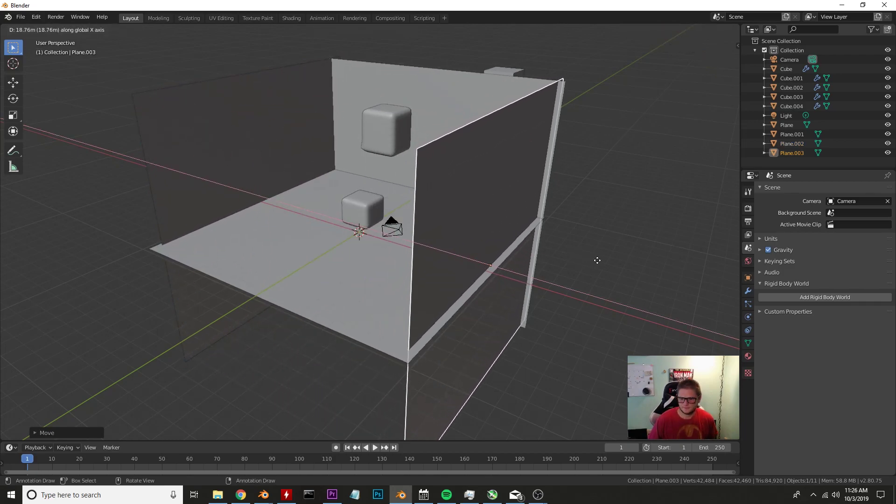
{"action": "right_click", "coordinate": [391, 241]}
{"action": "key", "text": "KP_0"}
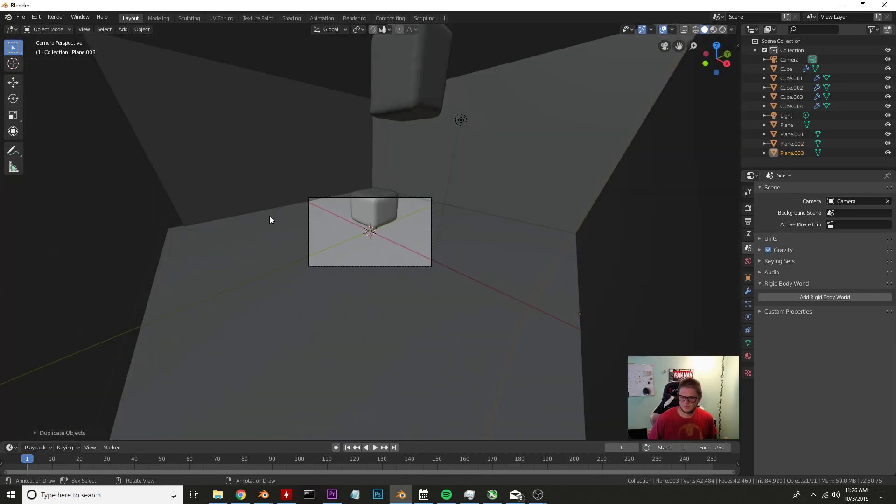
Walk the camera back and forward until the whole walled room fits the frame
{"action": "scroll", "coordinate": [379, 220], "scroll_direction": "up", "scroll_amount": 5}
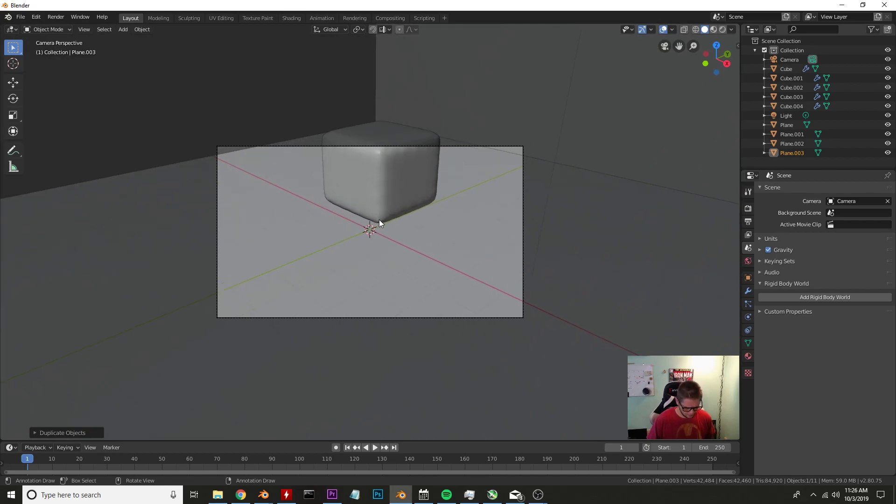
{"action": "key", "text": "shift+grave"}
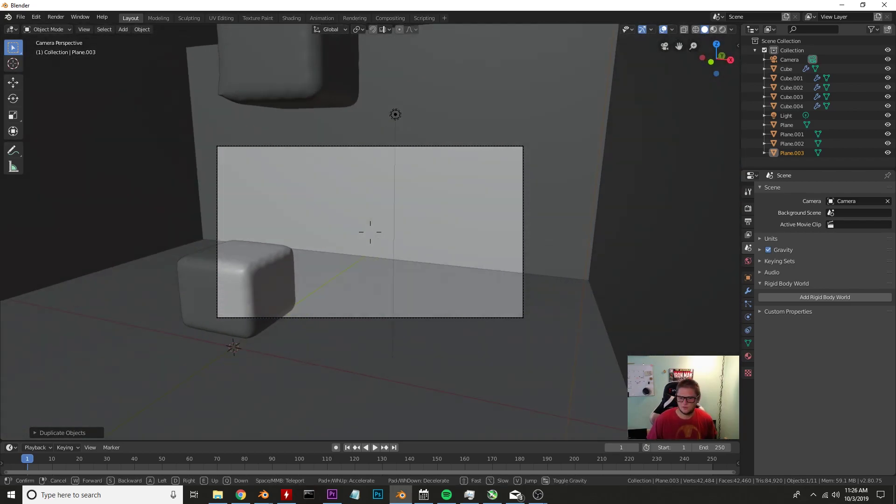
{"action": "key", "text": "s"}
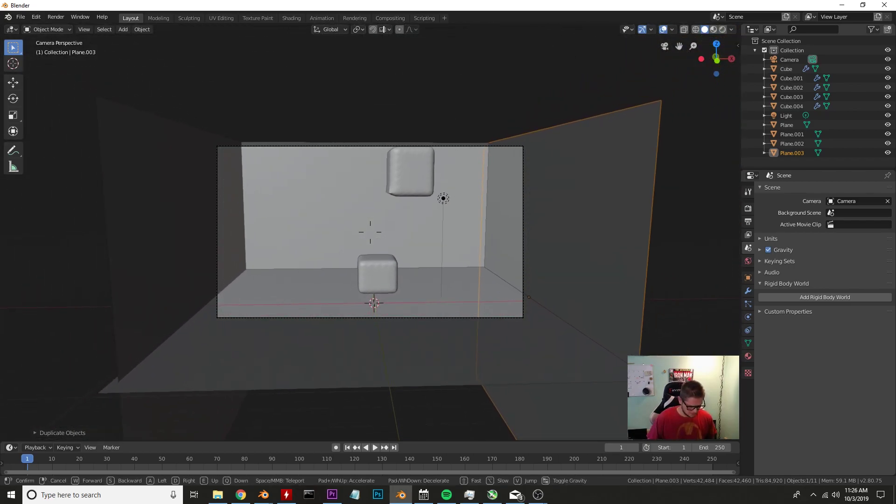
{"action": "key", "text": "s"}
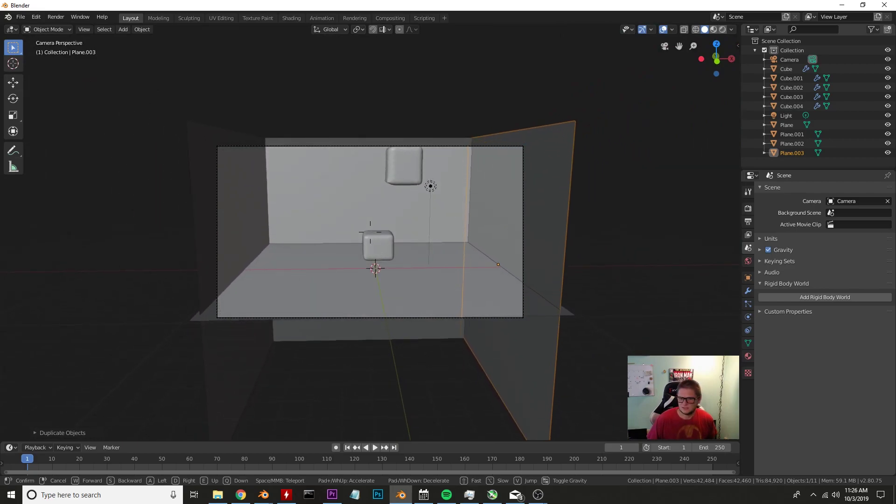
{"action": "key", "text": "w"}
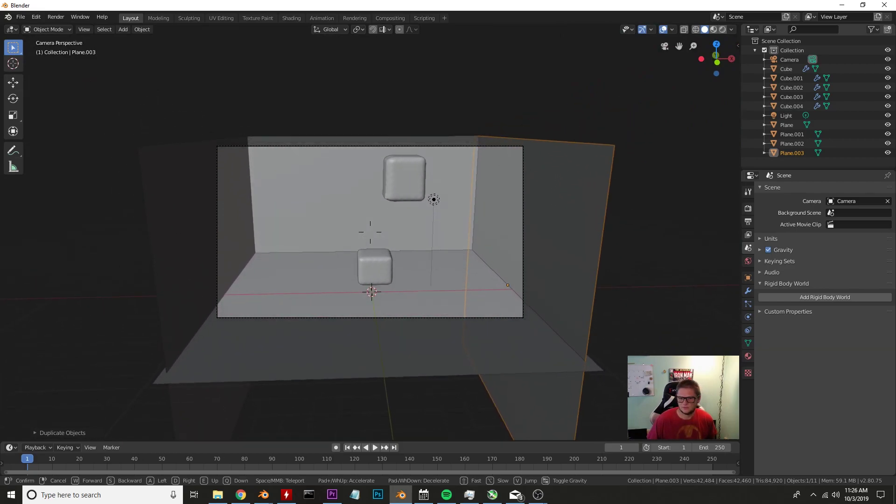
{"action": "key", "text": "Return"}
Play the falling-cube animation, stop it, and rewind to frame 1
{"action": "left_click", "coordinate": [374, 446]}
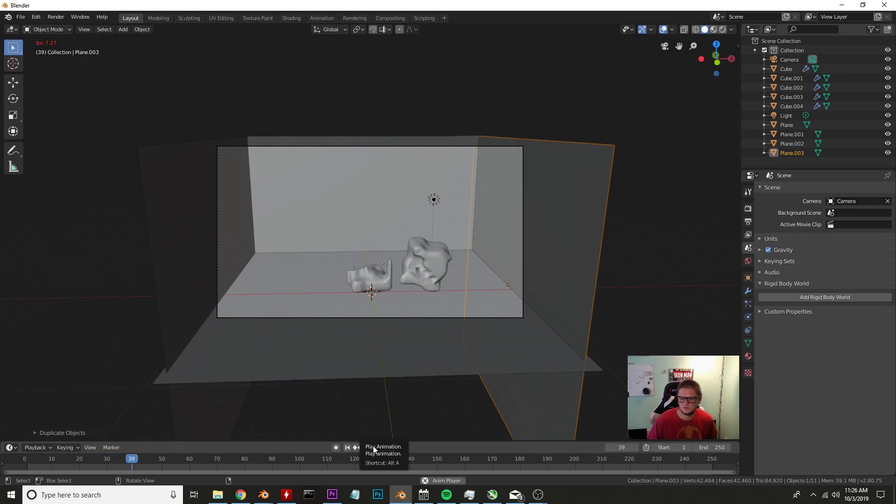
{"action": "left_click", "coordinate": [373, 446]}
{"action": "left_click", "coordinate": [347, 447]}
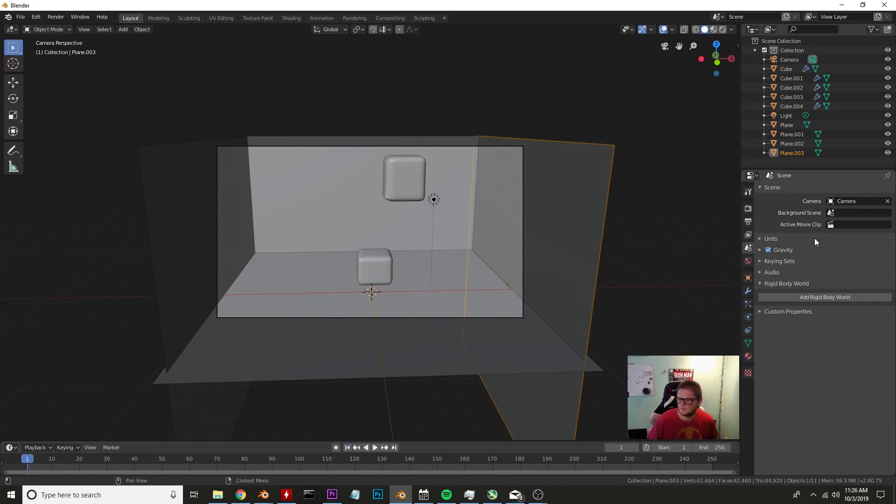
Set the render engine to Cycles and switch the viewport to rendered shading
{"action": "left_click", "coordinate": [749, 209]}
{"action": "left_click", "coordinate": [839, 189]}
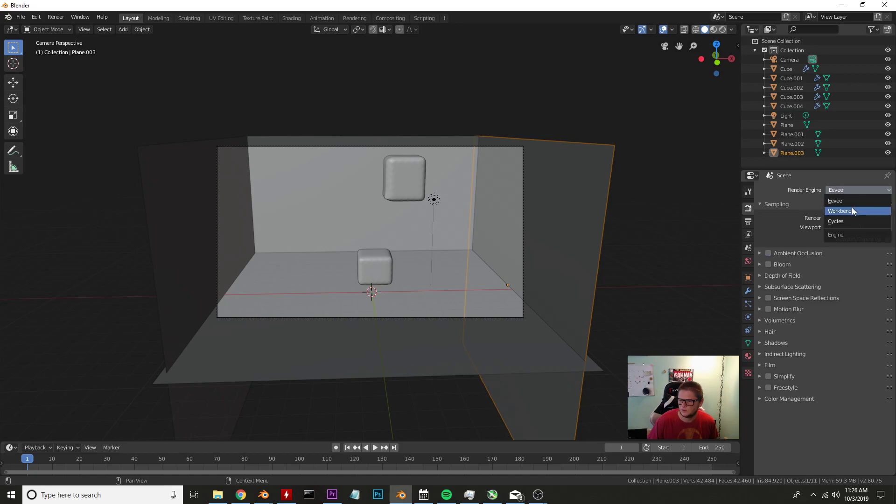
{"action": "left_click", "coordinate": [848, 222]}
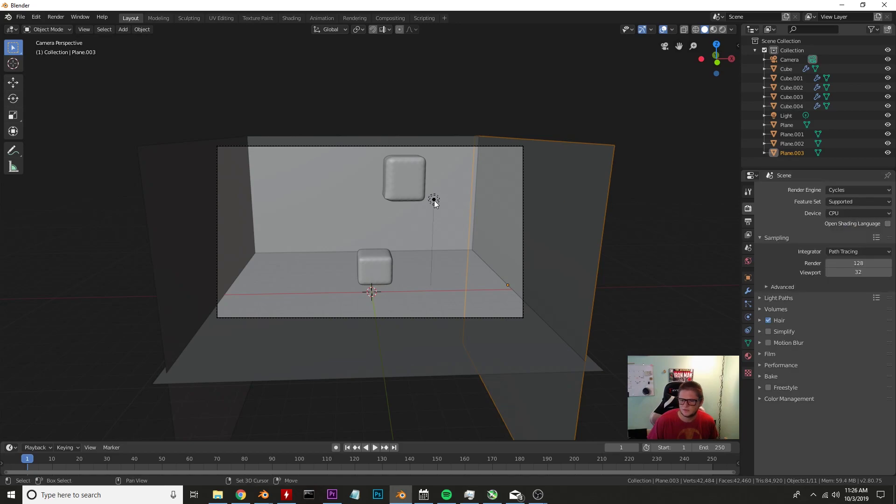
{"action": "key", "text": "z"}
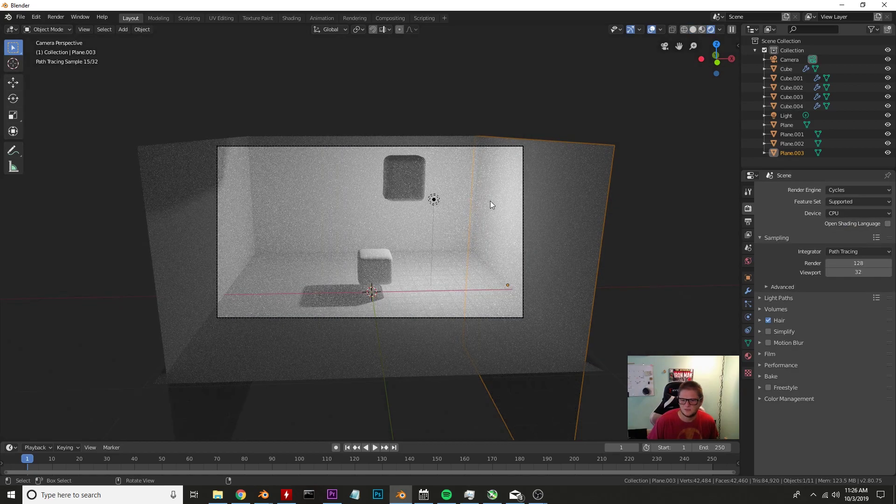
Set the Cycles render device to GPU Compute
{"action": "left_click", "coordinate": [748, 261]}
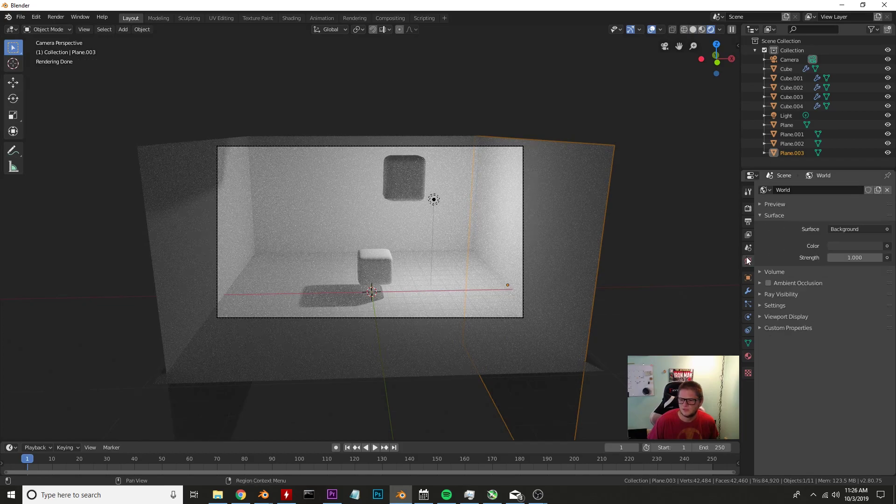
{"action": "left_click", "coordinate": [748, 208]}
{"action": "left_click", "coordinate": [842, 213]}
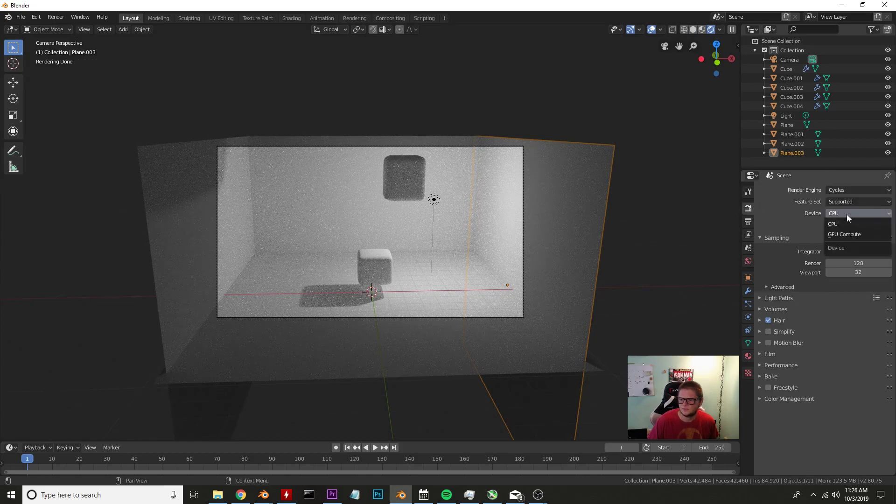
{"action": "left_click", "coordinate": [843, 234]}
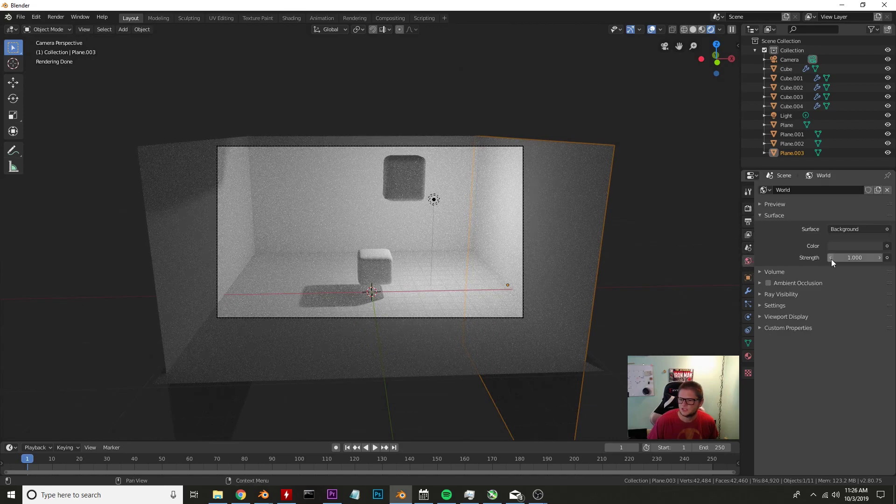
Brighten the world colour to nearly white and hide the world background from the camera
{"action": "left_click", "coordinate": [839, 246]}
{"action": "left_click_drag", "start_coordinate": [876, 140], "coordinate": [875, 118]}
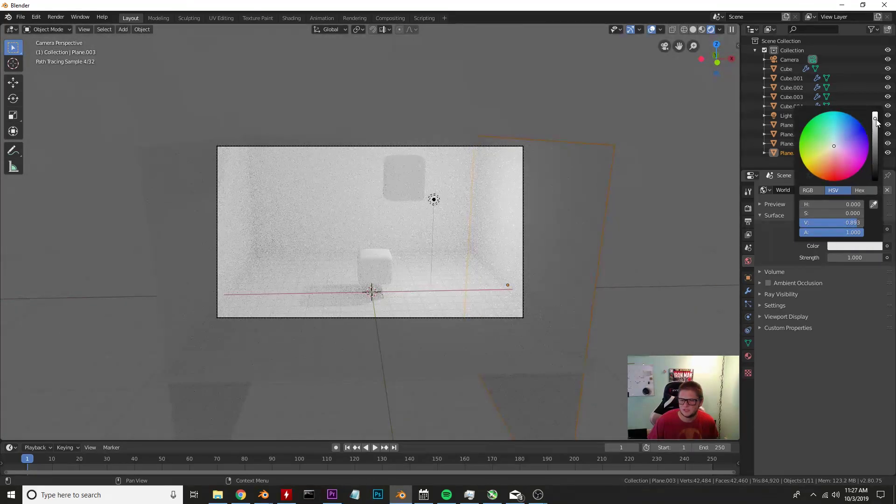
{"action": "scroll", "coordinate": [497, 224], "scroll_direction": "up", "scroll_amount": 2}
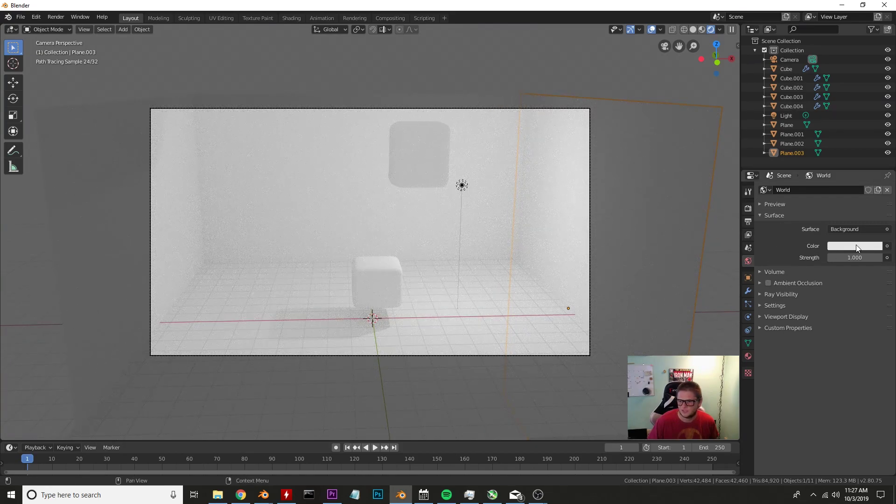
{"action": "left_click", "coordinate": [761, 293]}
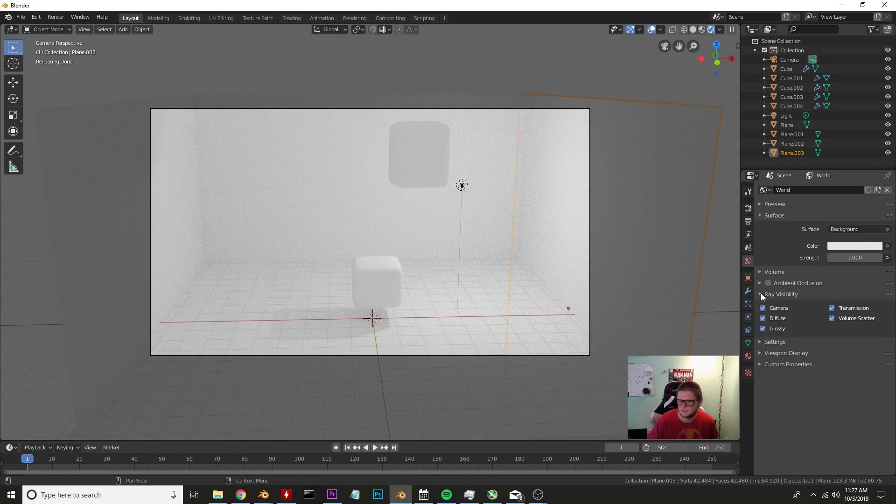
{"action": "left_click", "coordinate": [770, 309]}
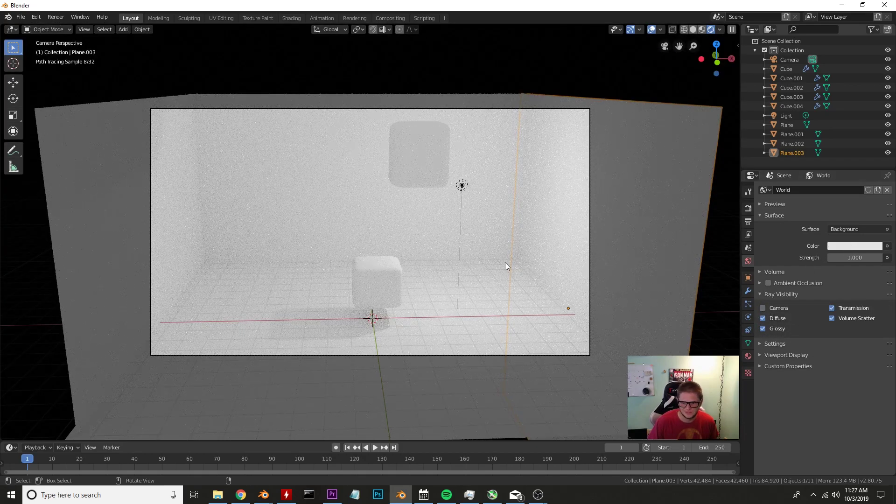
Turn the light into a Sun of strength 2 and move it right of the camera view
{"action": "left_click", "coordinate": [461, 184]}
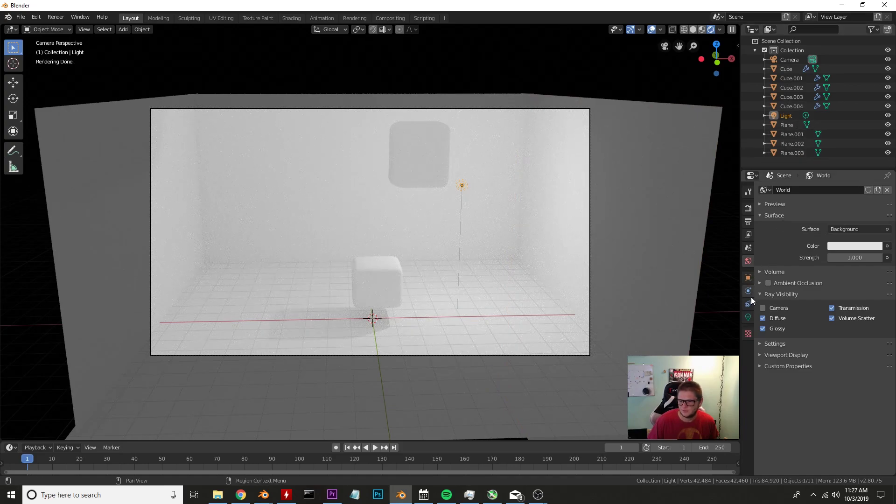
{"action": "left_click", "coordinate": [749, 317]}
{"action": "left_click", "coordinate": [808, 229]}
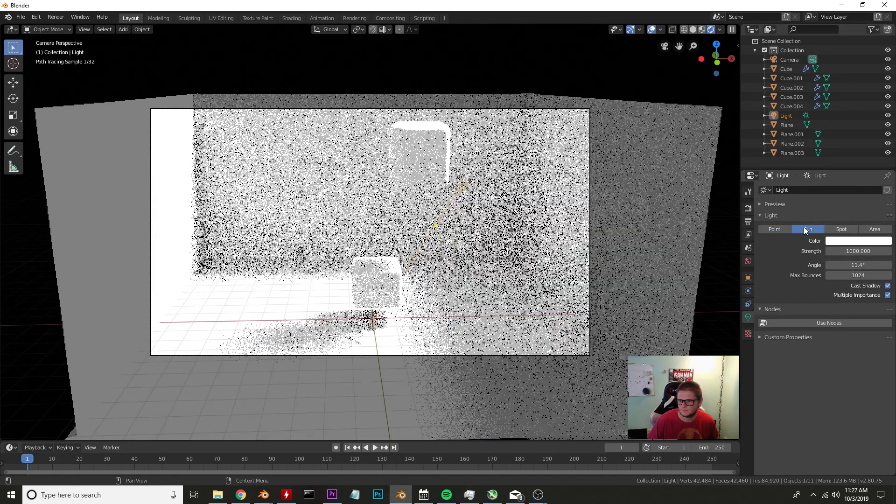
{"action": "left_click", "coordinate": [851, 252]}
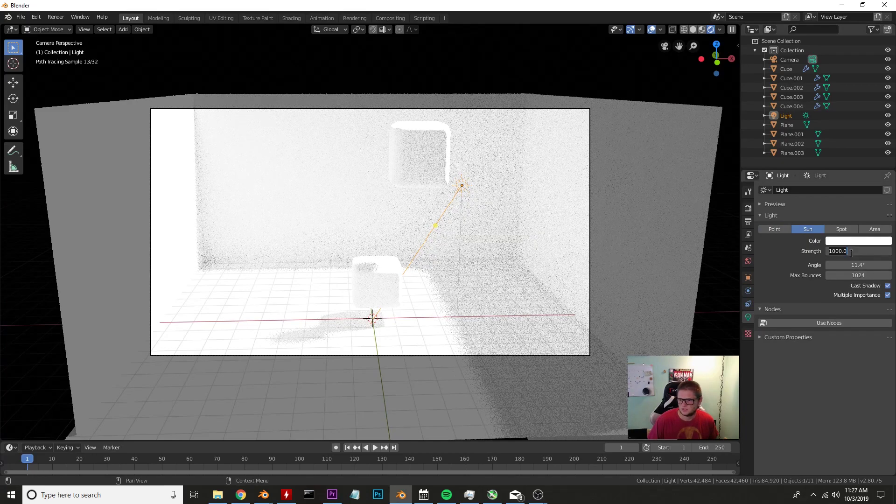
{"action": "type", "text": "2"}
{"action": "key", "text": "Return"}
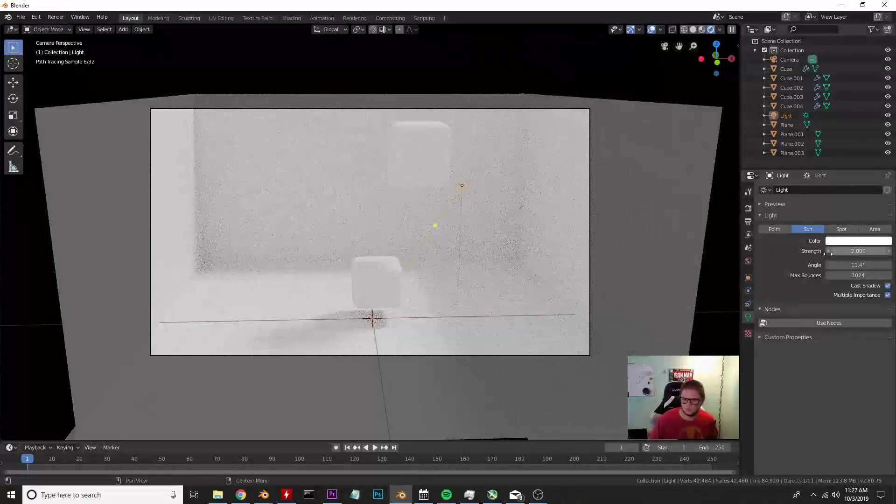
{"action": "key", "text": "g"}
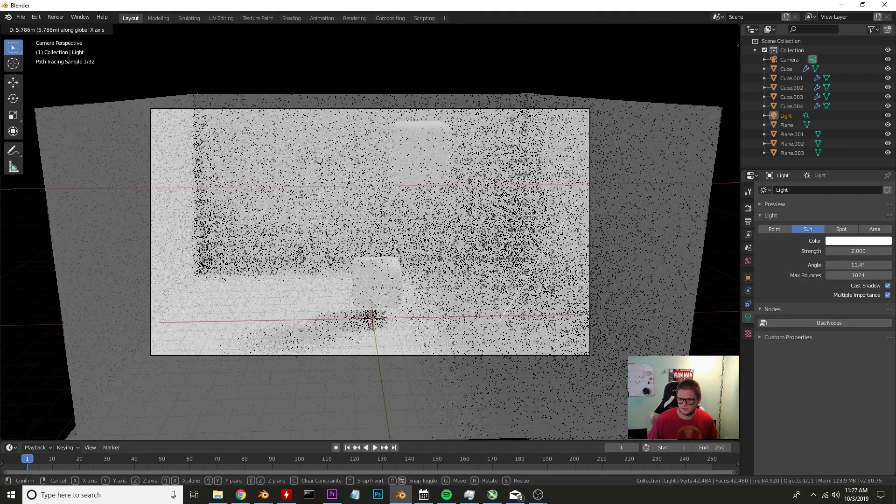
{"action": "left_click", "coordinate": [693, 217]}
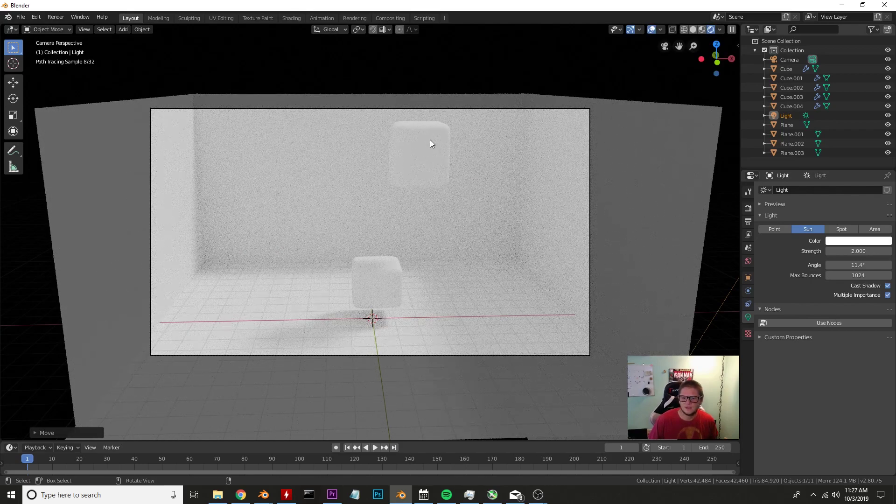
{"action": "left_click", "coordinate": [430, 139]}
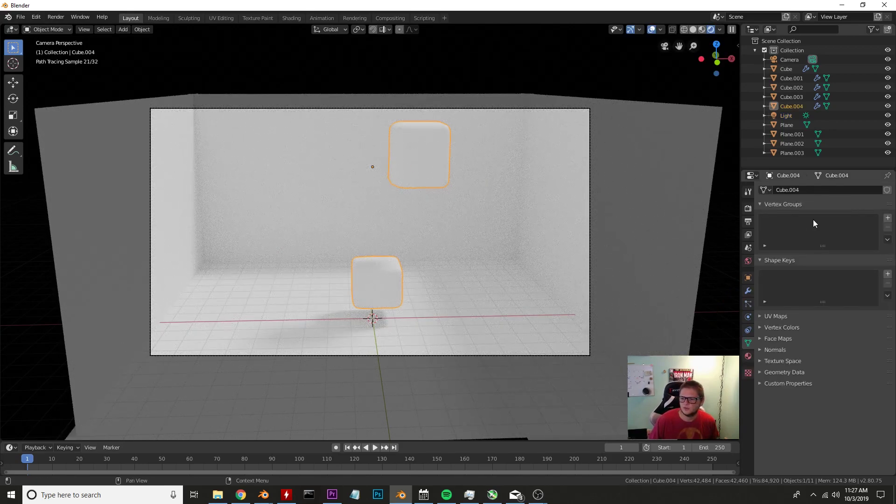
Create a new material for the fluid cube with a Glass BSDF surface
{"action": "left_click", "coordinate": [749, 264]}
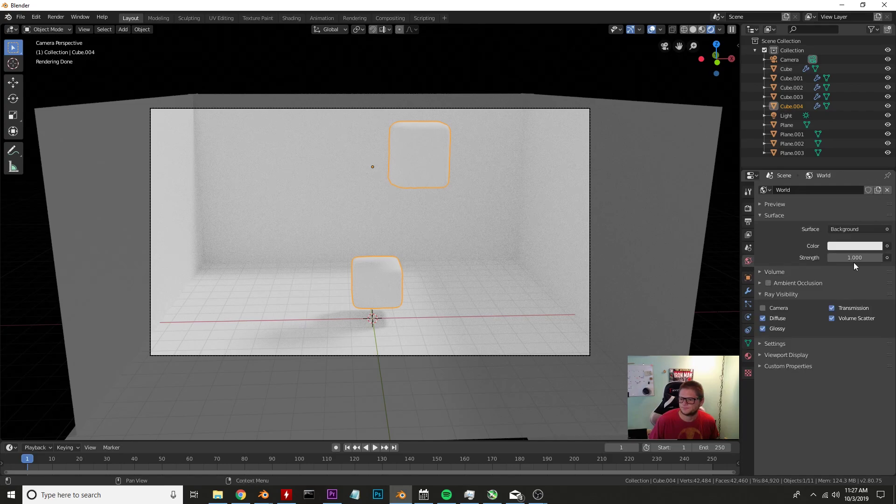
{"action": "left_click", "coordinate": [749, 357]}
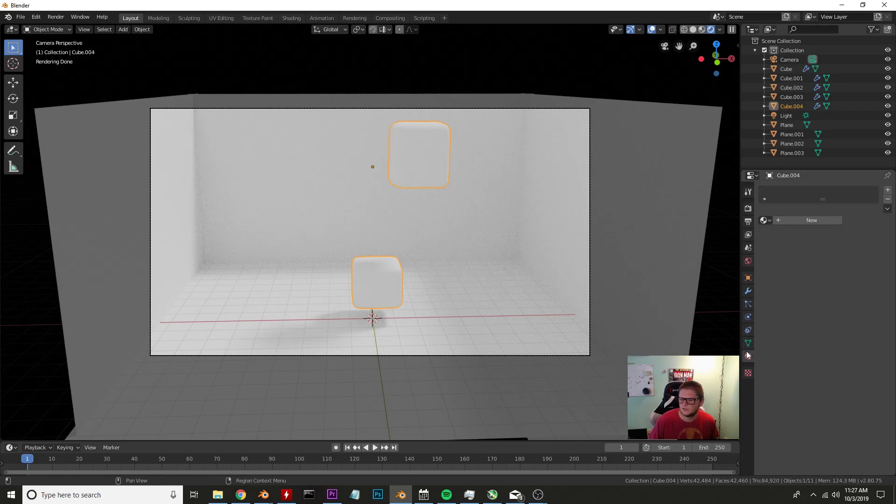
{"action": "left_click", "coordinate": [828, 220]}
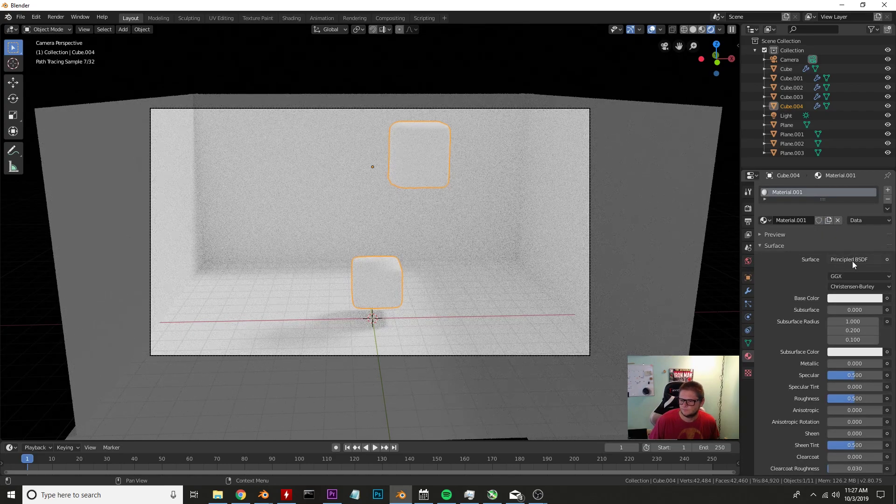
{"action": "scroll", "coordinate": [840, 262], "scroll_direction": "down", "scroll_amount": 2}
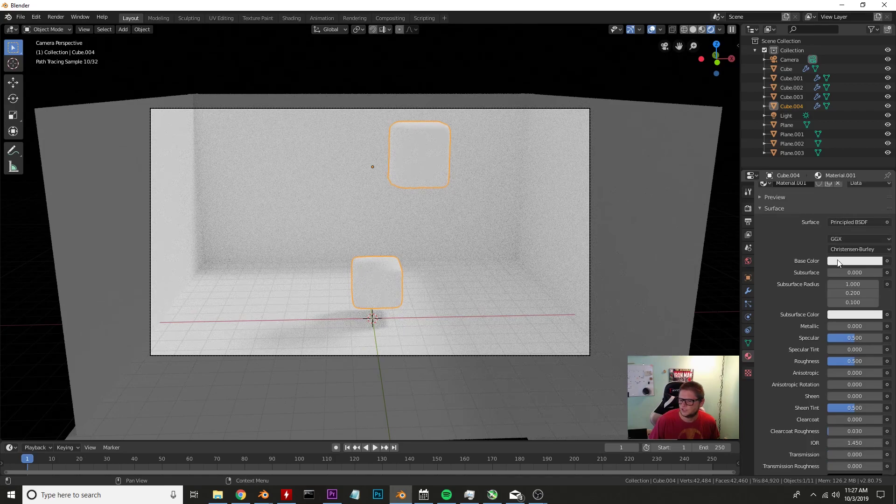
{"action": "left_click", "coordinate": [834, 221]}
{"action": "left_click", "coordinate": [765, 294]}
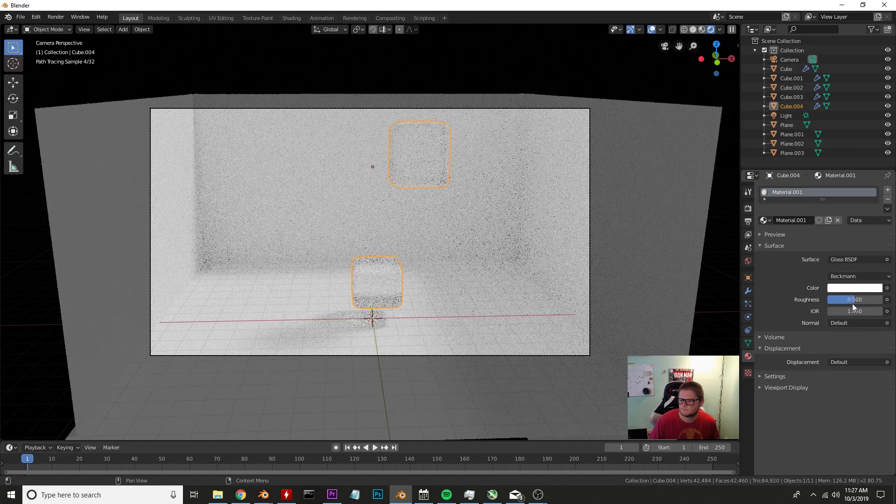
Set the glass roughness to 0, IOR to 1.34, and colour to light cyan
{"action": "left_click", "coordinate": [855, 300]}
{"action": "type", "text": "0"}
{"action": "key", "text": "Return"}
{"action": "left_click", "coordinate": [847, 312]}
{"action": "type", "text": "1"}
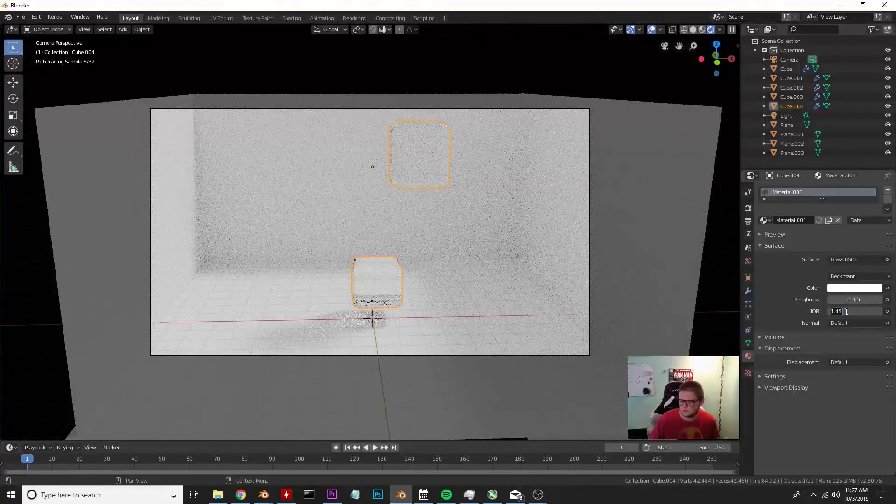
{"action": "type", "text": ".34"}
{"action": "key", "text": "Return"}
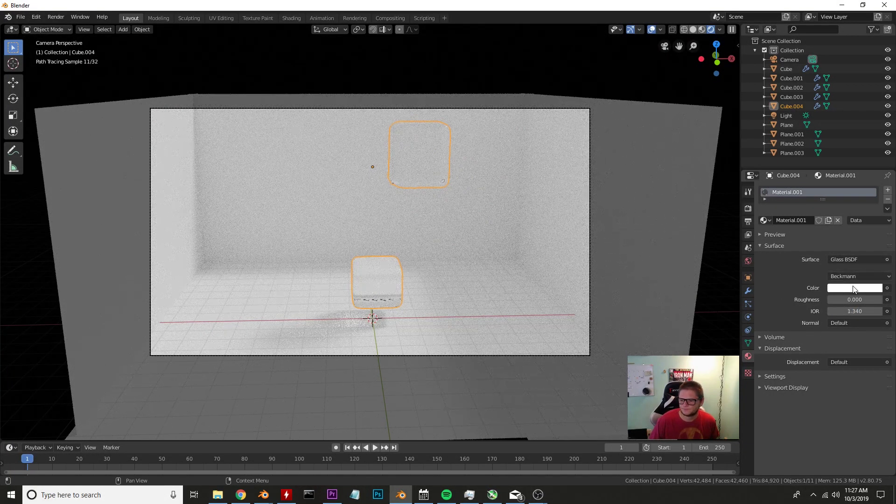
{"action": "left_click", "coordinate": [853, 288]}
{"action": "left_click", "coordinate": [834, 179]}
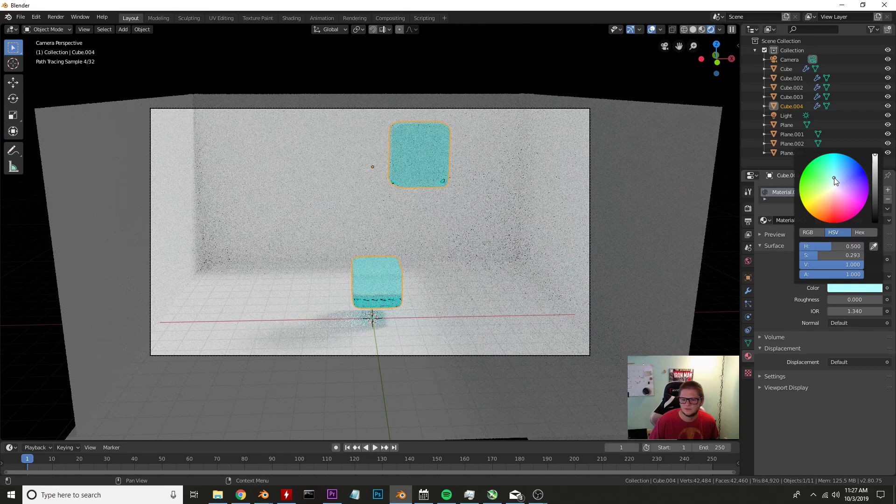
{"action": "scroll", "coordinate": [415, 197], "scroll_direction": "up", "scroll_amount": 1}
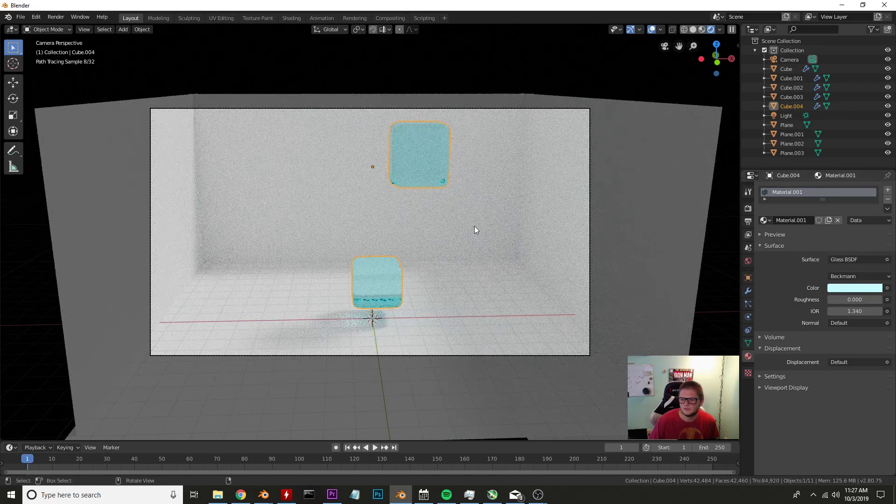
{"action": "scroll", "coordinate": [475, 227], "scroll_direction": "up", "scroll_amount": 1}
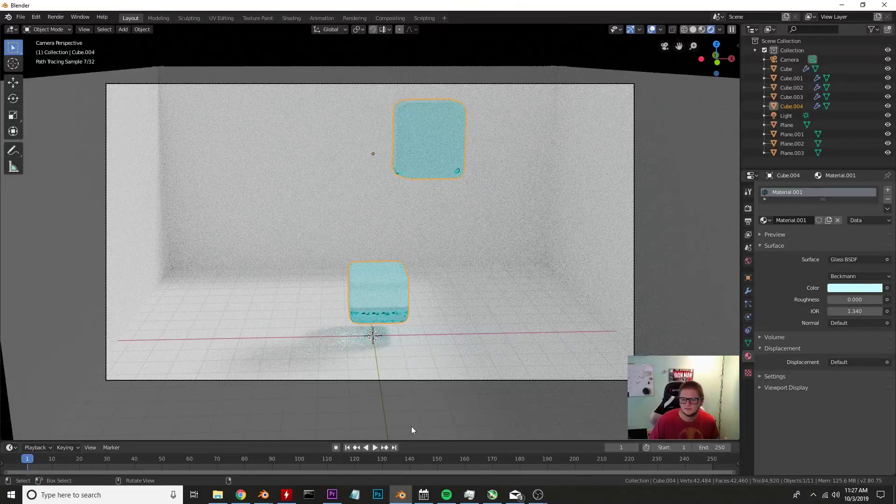
{"action": "scroll", "coordinate": [521, 393], "scroll_direction": "down", "scroll_amount": 2}
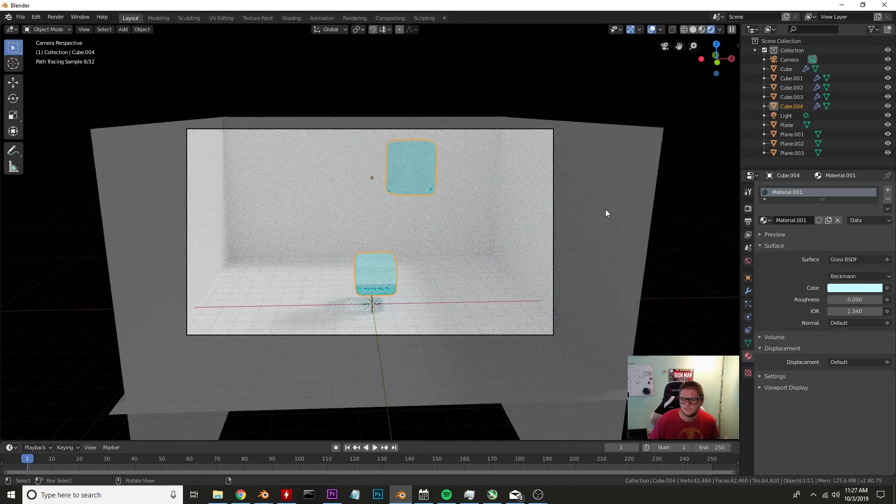
Give the right wall a new material whose Base Color is a Checker Texture
{"action": "left_click", "coordinate": [607, 208]}
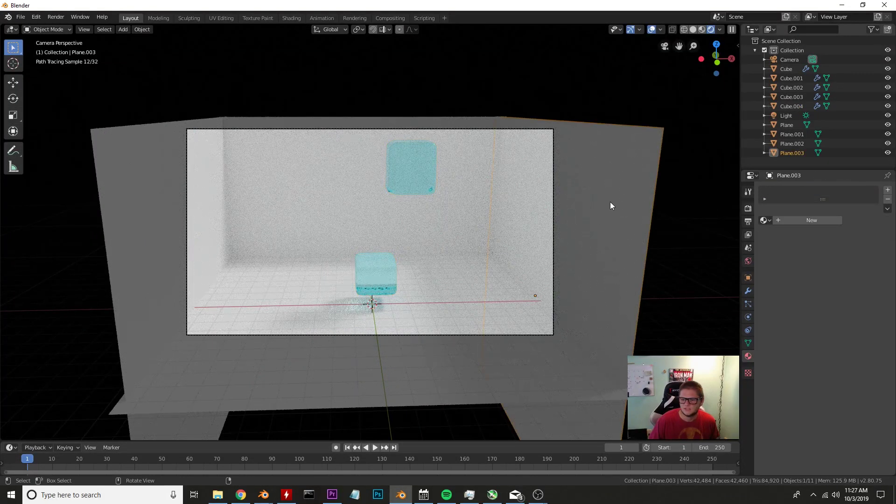
{"action": "left_click", "coordinate": [803, 221]}
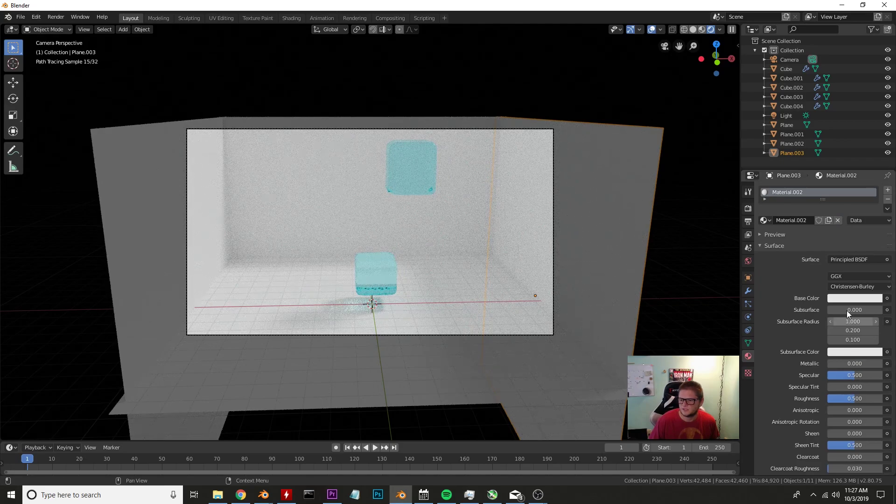
{"action": "left_click", "coordinate": [888, 298]}
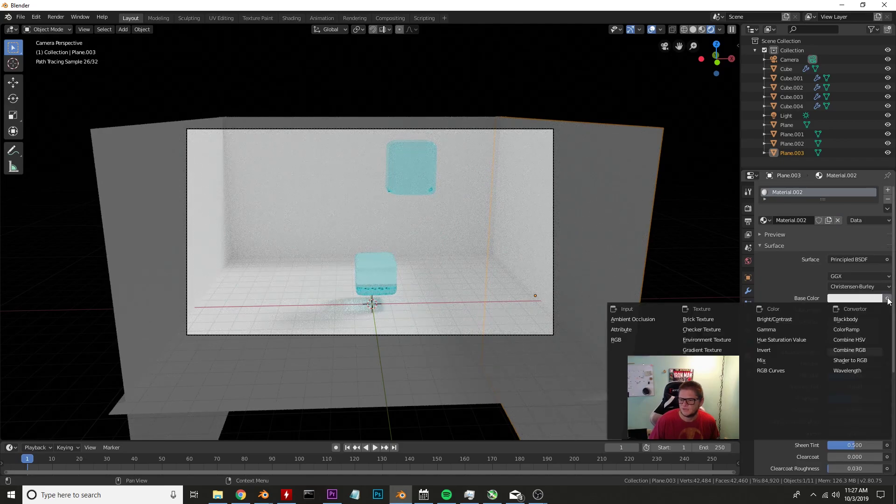
{"action": "left_click", "coordinate": [699, 320]}
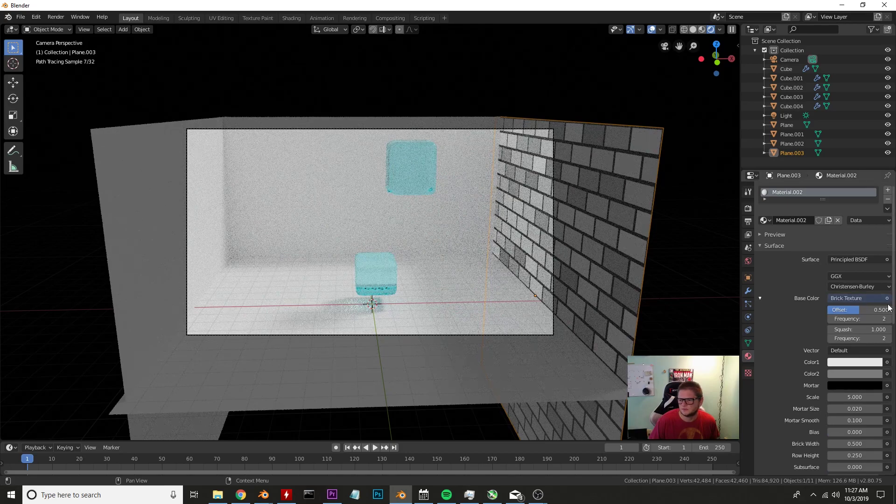
{"action": "left_click", "coordinate": [888, 299]}
{"action": "left_click", "coordinate": [666, 329]}
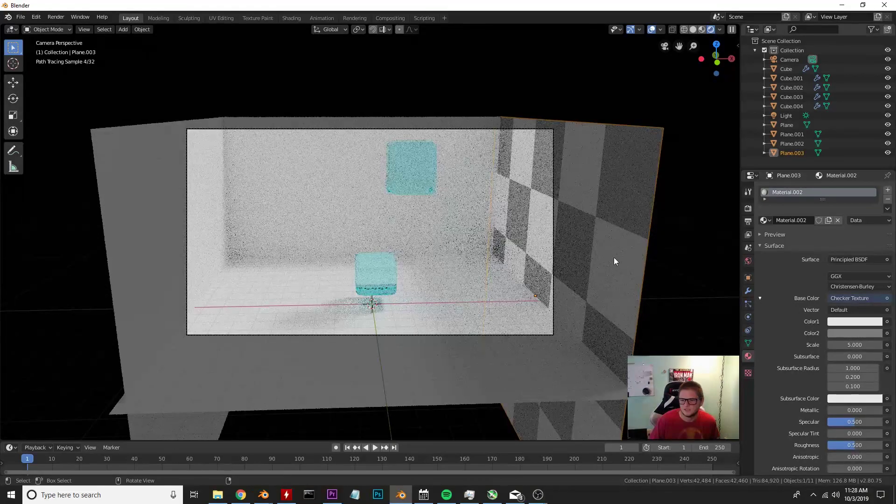
Assign Material.002 to the floor and copy it to the back and left walls
{"action": "left_click", "coordinate": [467, 175]}
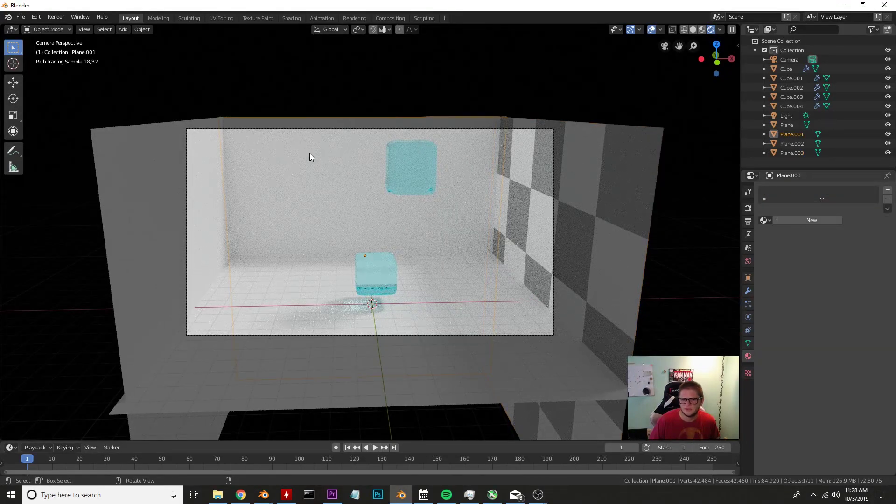
{"action": "left_click", "coordinate": [125, 162], "text": "shift"}
{"action": "left_click", "coordinate": [553, 386], "text": "shift"}
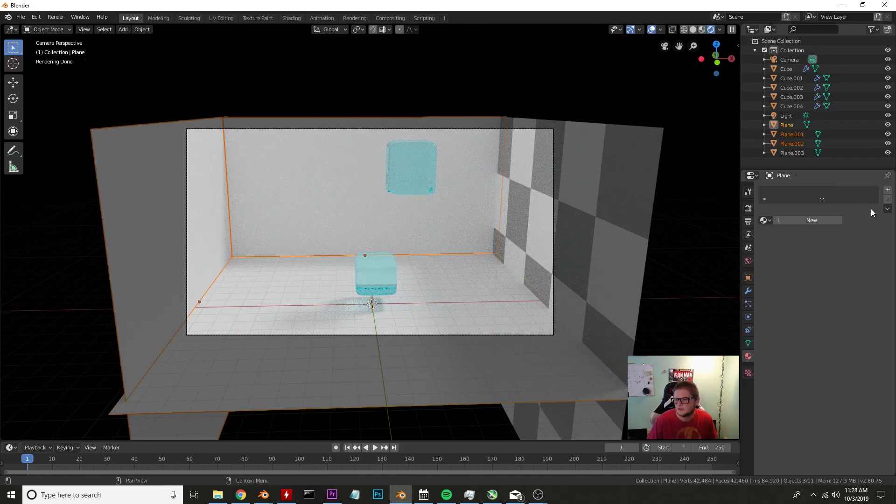
{"action": "left_click", "coordinate": [766, 219]}
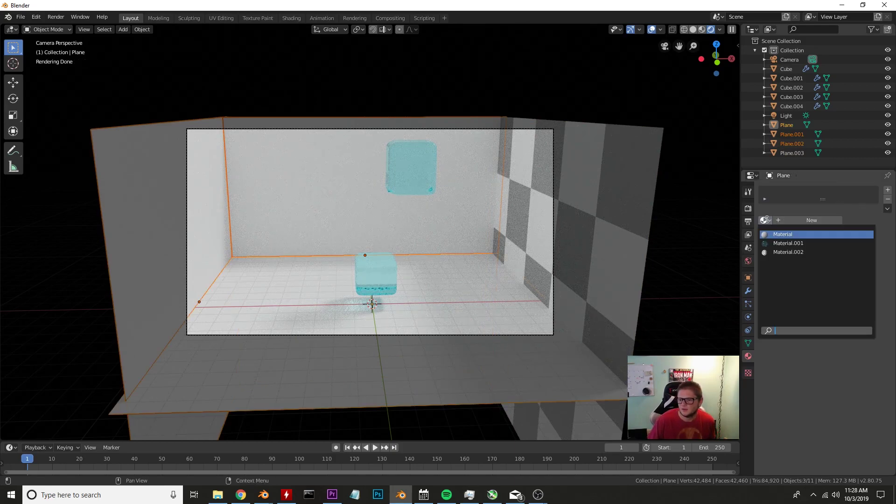
{"action": "left_click", "coordinate": [779, 251]}
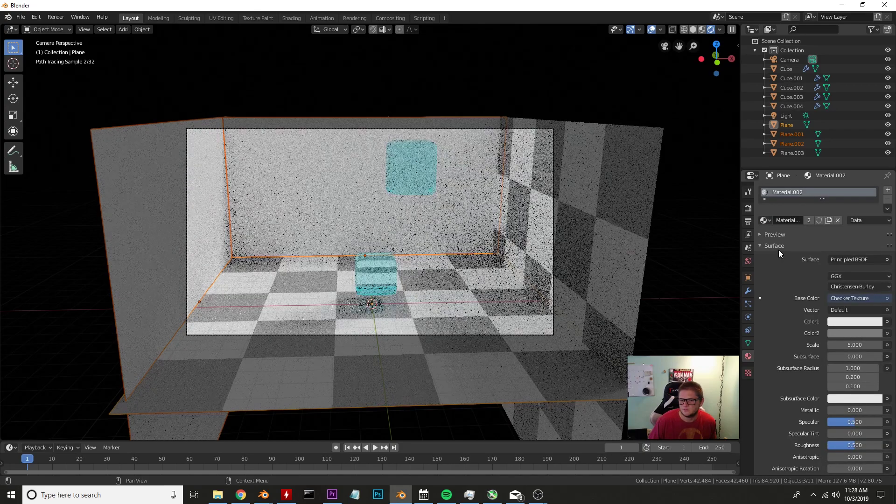
{"action": "left_click", "coordinate": [888, 209]}
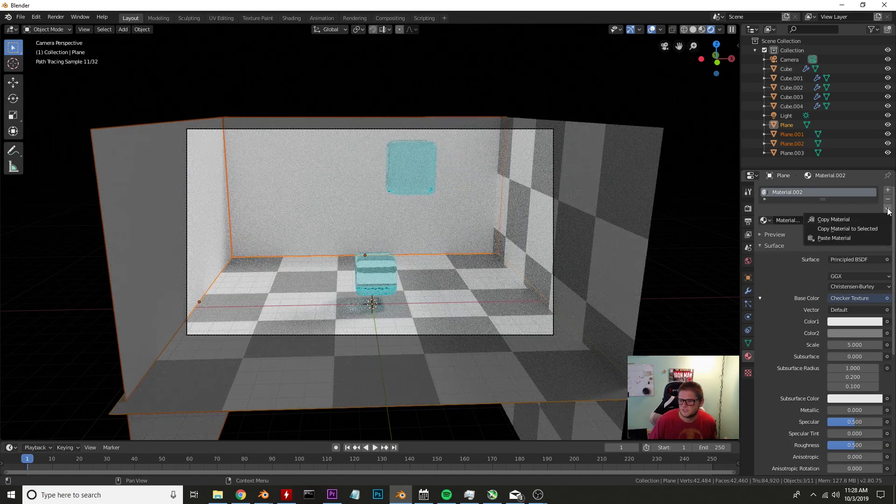
{"action": "left_click", "coordinate": [874, 229]}
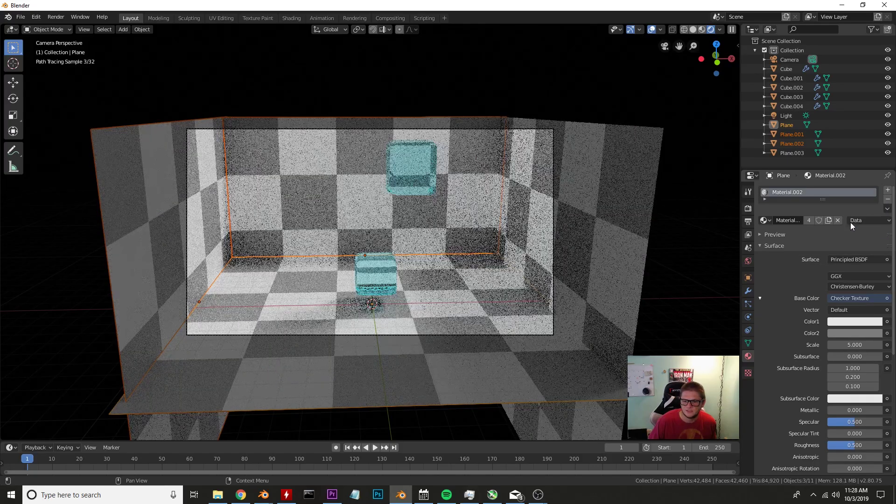
{"action": "scroll", "coordinate": [422, 265], "scroll_direction": "up", "scroll_amount": 1}
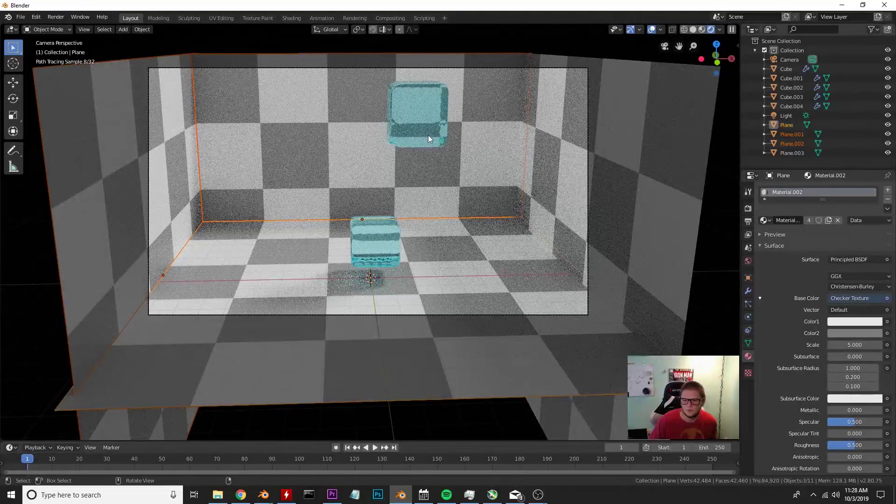
Shift the upper fluid cube's glass colour to a deeper cyan
{"action": "left_click", "coordinate": [411, 118]}
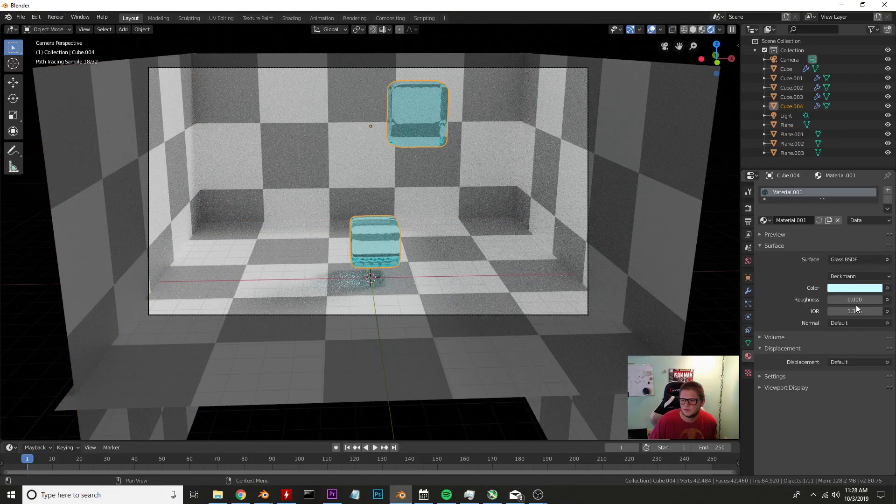
{"action": "left_click", "coordinate": [853, 286]}
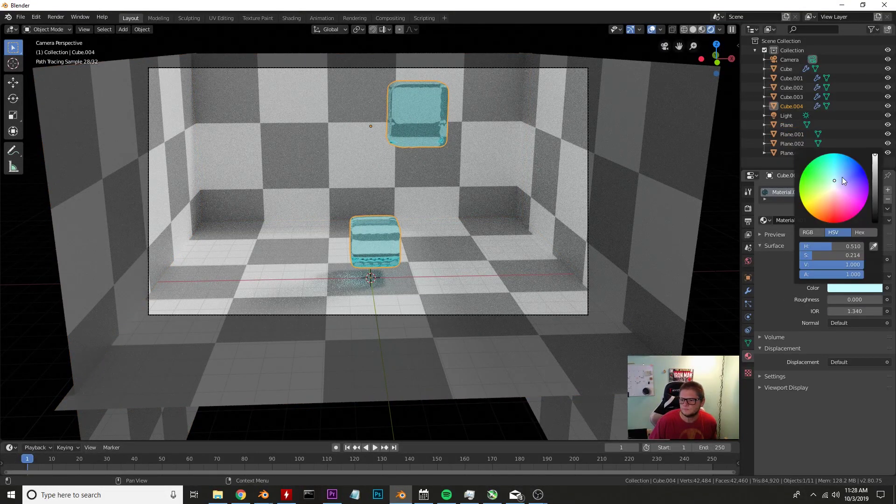
{"action": "left_click_drag", "start_coordinate": [842, 177], "coordinate": [831, 175]}
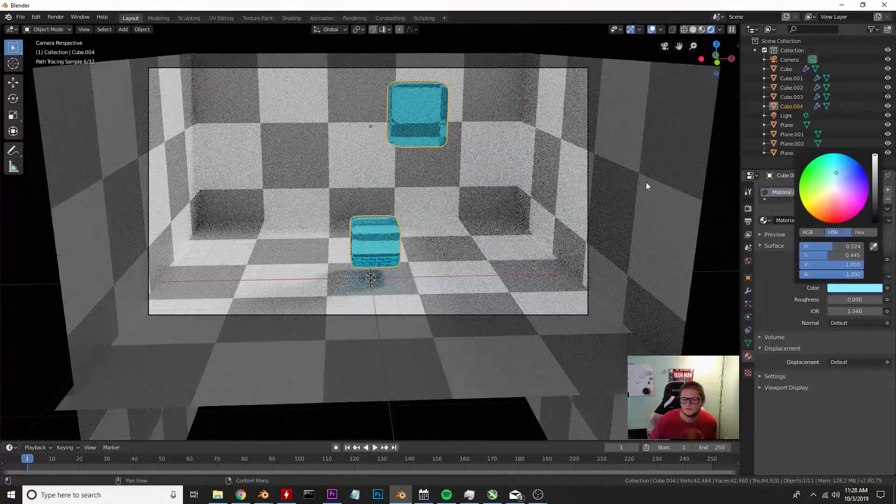
Preview the fluid animation, stopping at frame 36, and show the render settings
{"action": "left_click", "coordinate": [375, 447]}
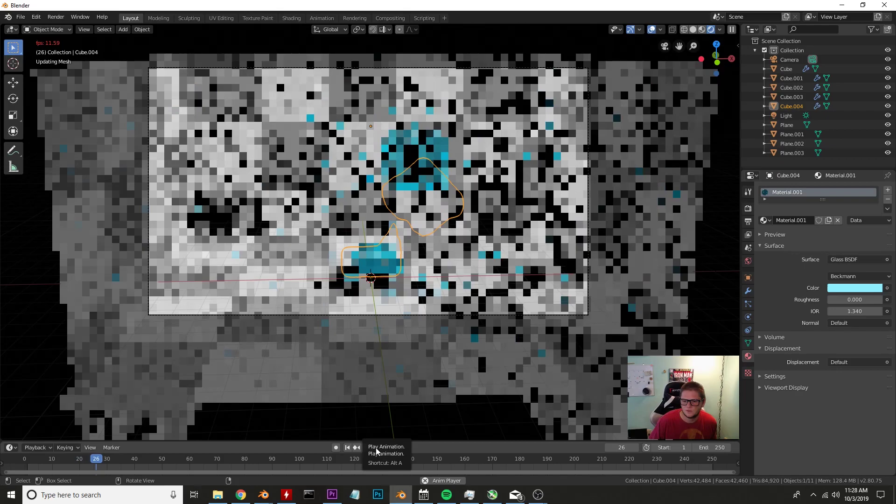
{"action": "left_click", "coordinate": [376, 448]}
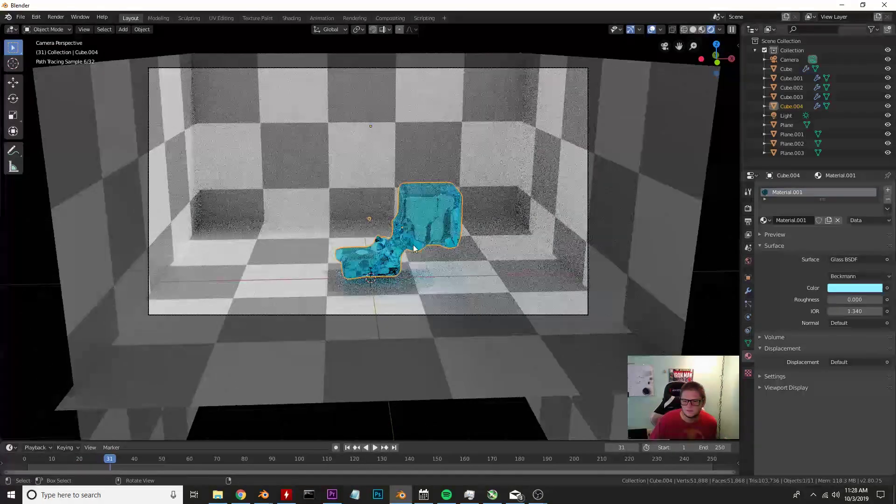
{"action": "left_click", "coordinate": [374, 447]}
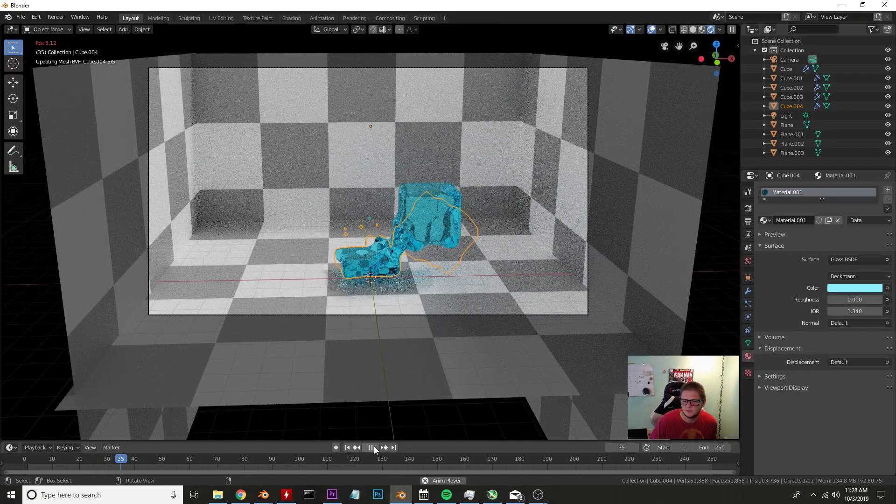
{"action": "left_click", "coordinate": [374, 447]}
{"action": "left_click", "coordinate": [750, 208]}
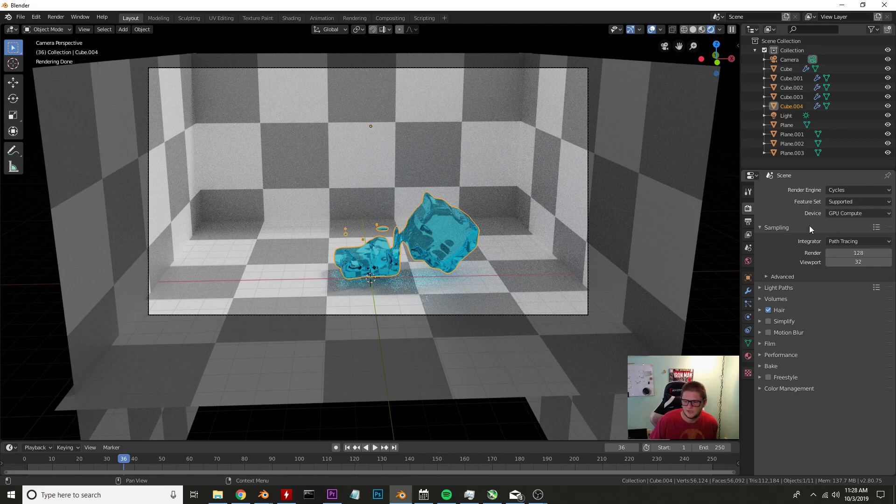
Set the render tile size to 256 under Performance
{"action": "left_click", "coordinate": [763, 353]}
{"action": "scroll", "coordinate": [797, 274], "scroll_direction": "down", "scroll_amount": 2}
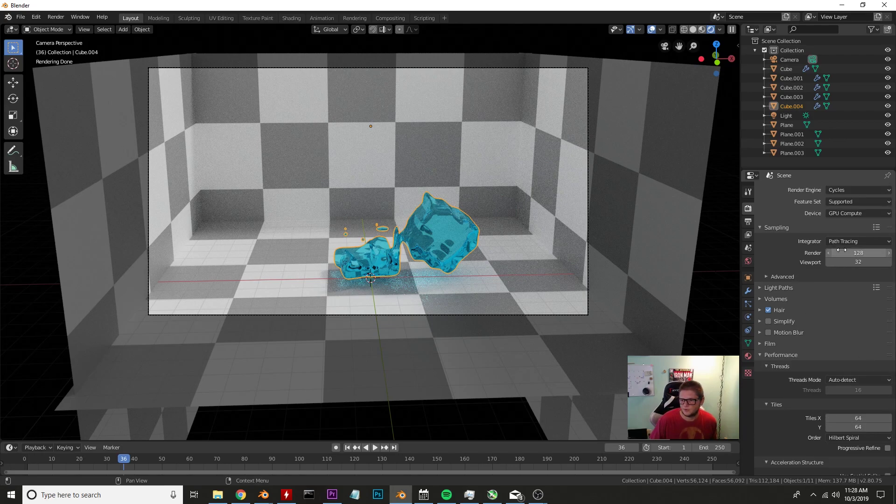
{"action": "scroll", "coordinate": [847, 389], "scroll_direction": "down", "scroll_amount": 2}
{"action": "left_click", "coordinate": [855, 345]}
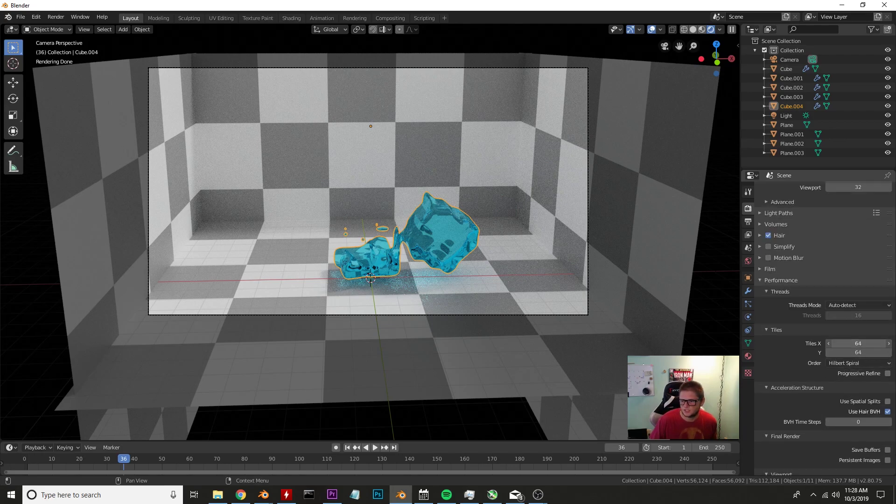
{"action": "type", "text": "2"}
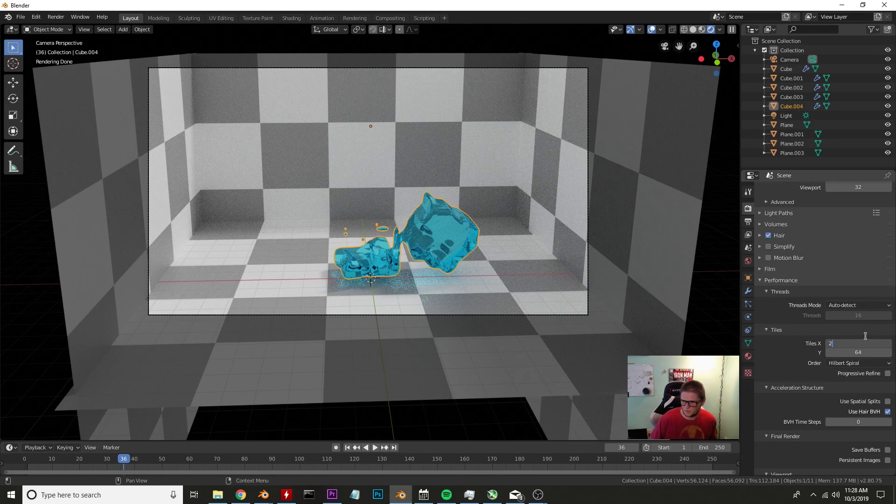
{"action": "type", "text": "56"}
{"action": "key", "text": "Tab"}
{"action": "type", "text": "256"}
{"action": "key", "text": "Return"}
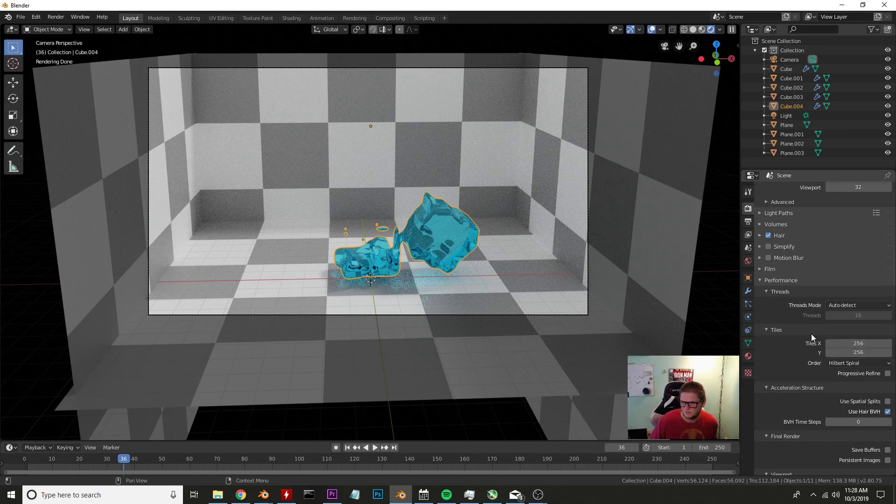
Clamp Direct and Indirect Light to 7 in Light Paths
{"action": "scroll", "coordinate": [810, 334], "scroll_direction": "up", "scroll_amount": 3}
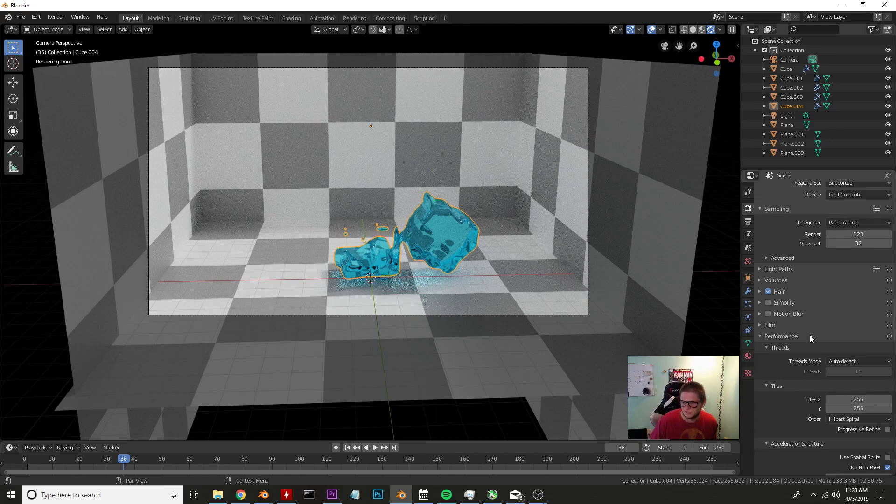
{"action": "left_click", "coordinate": [758, 269]}
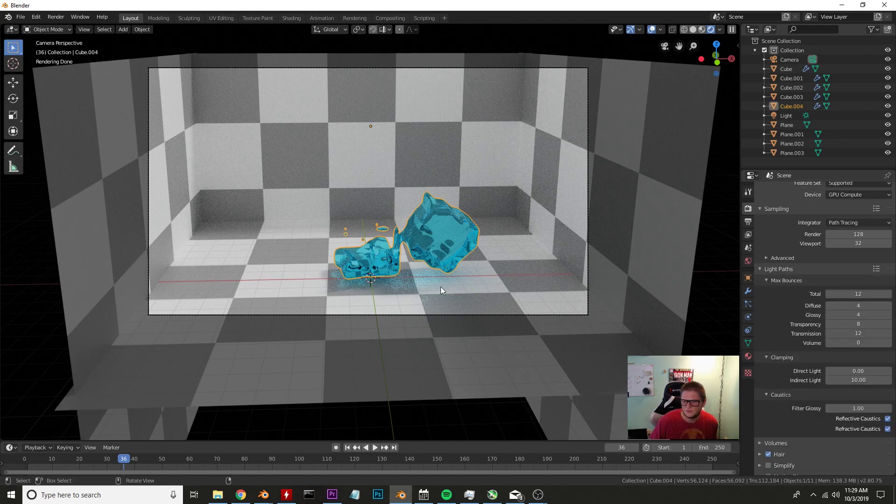
{"action": "double_click", "coordinate": [854, 369]}
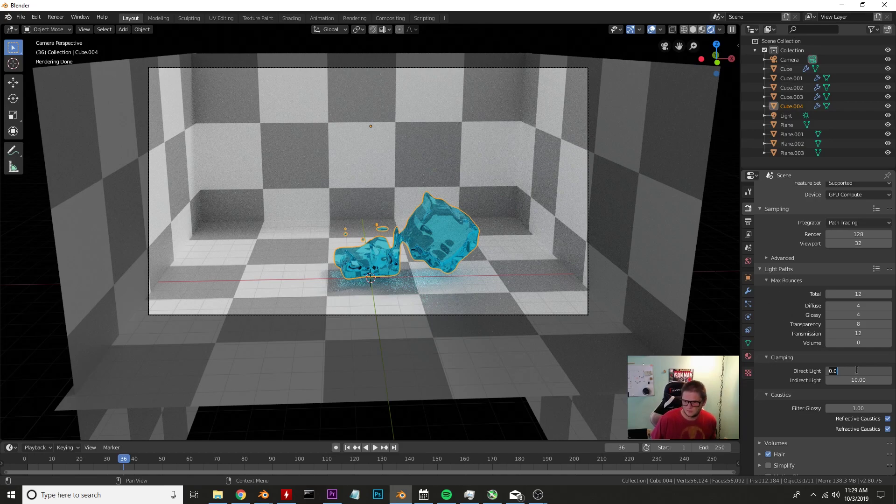
{"action": "type", "text": "7"}
{"action": "key", "text": "Tab"}
{"action": "type", "text": "7"}
{"action": "key", "text": "Return"}
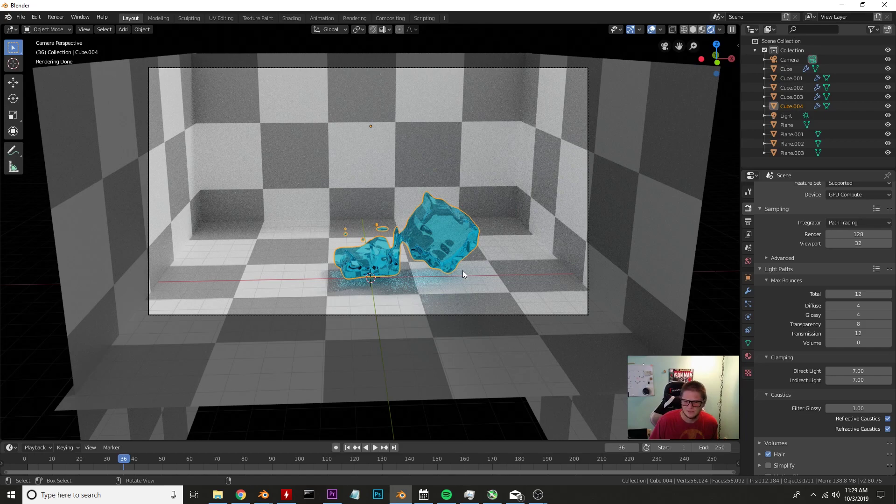
Raise the Render samples to 150
{"action": "scroll", "coordinate": [828, 320], "scroll_direction": "up", "scroll_amount": 2}
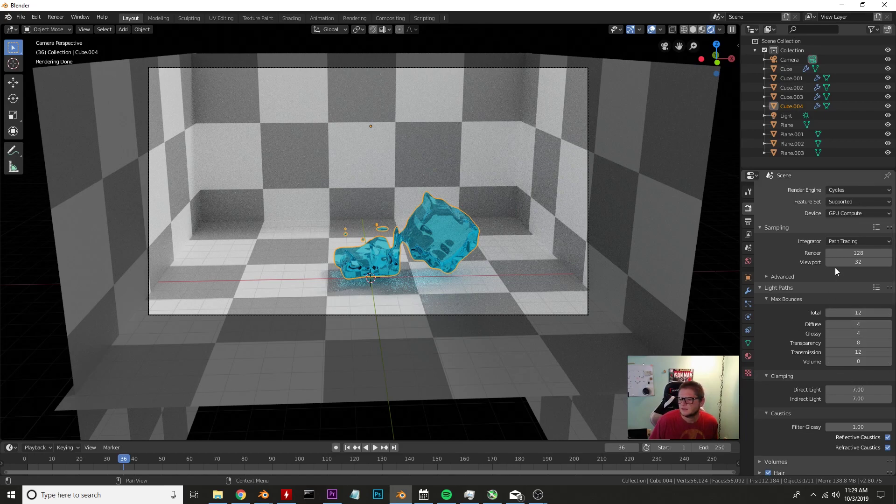
{"action": "left_click", "coordinate": [858, 253]}
{"action": "type", "text": "150"}
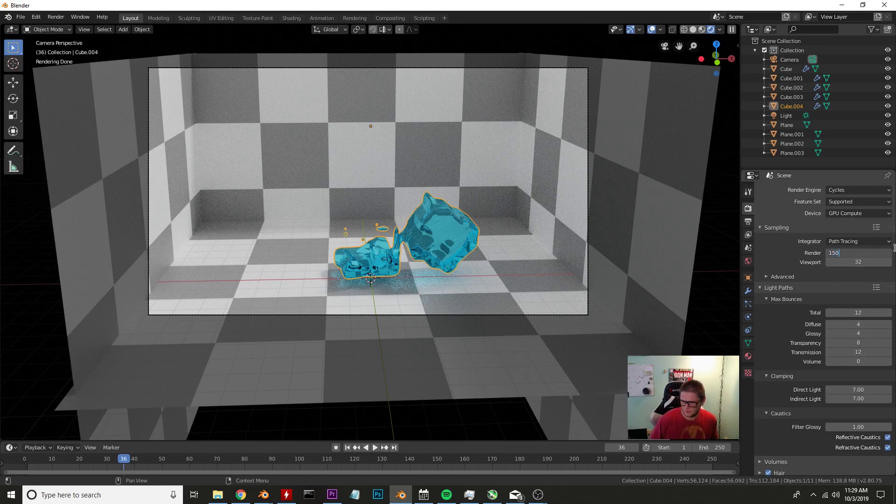
{"action": "key", "text": "Return"}
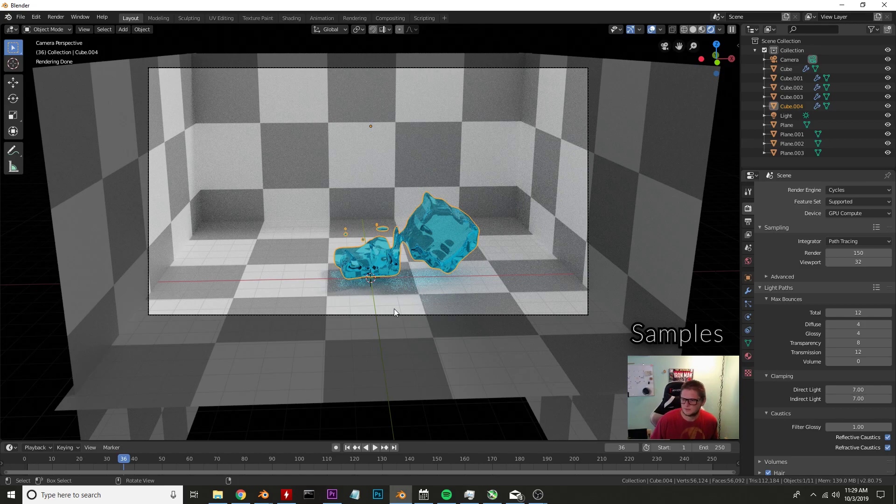
{"action": "scroll", "coordinate": [810, 315], "scroll_direction": "down", "scroll_amount": 3}
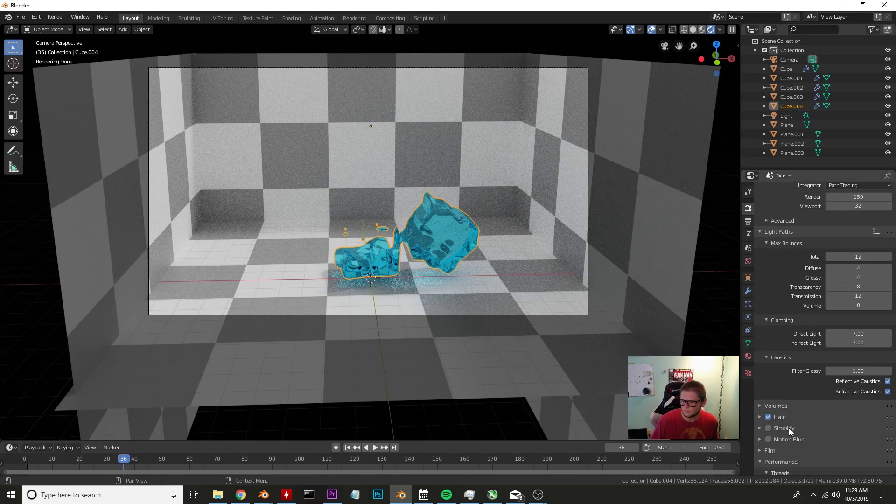
{"action": "scroll", "coordinate": [778, 413], "scroll_direction": "down", "scroll_amount": 4}
{"action": "scroll", "coordinate": [805, 393], "scroll_direction": "down", "scroll_amount": 5}
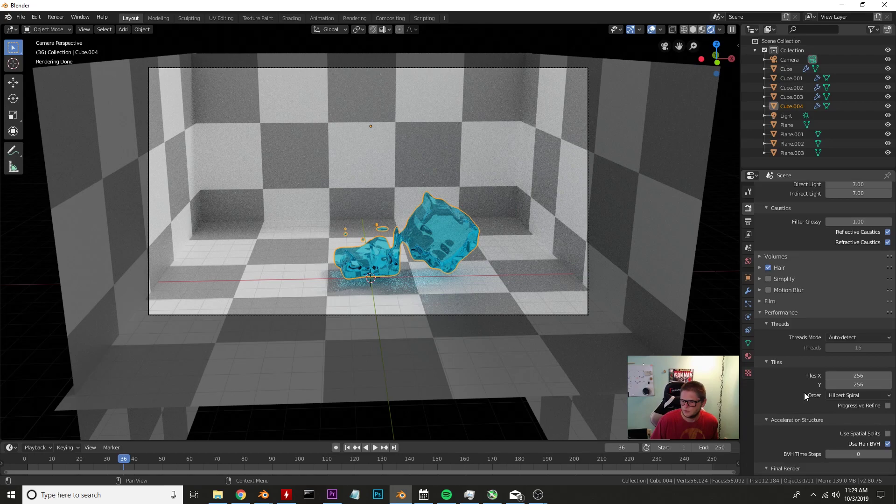
{"action": "scroll", "coordinate": [829, 393], "scroll_direction": "up", "scroll_amount": 12}
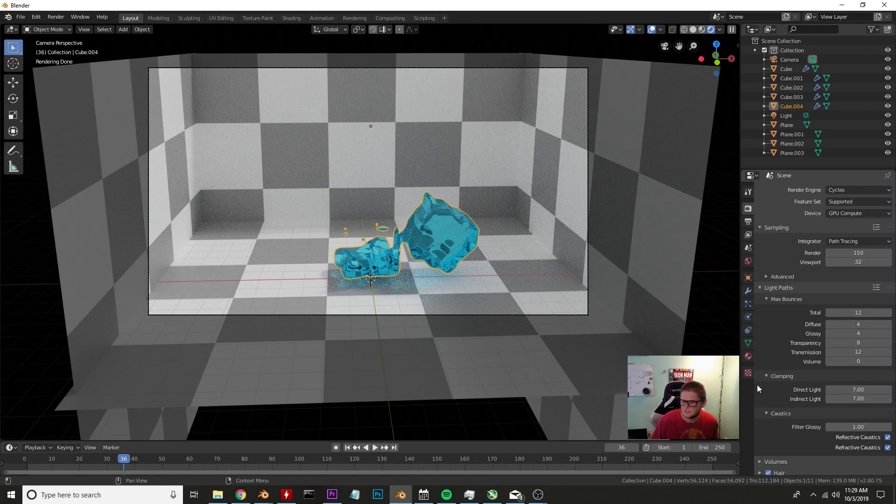
{"action": "scroll", "coordinate": [804, 389], "scroll_direction": "down", "scroll_amount": 4}
Set the render output folder to the Desktop
{"action": "left_click", "coordinate": [749, 222]}
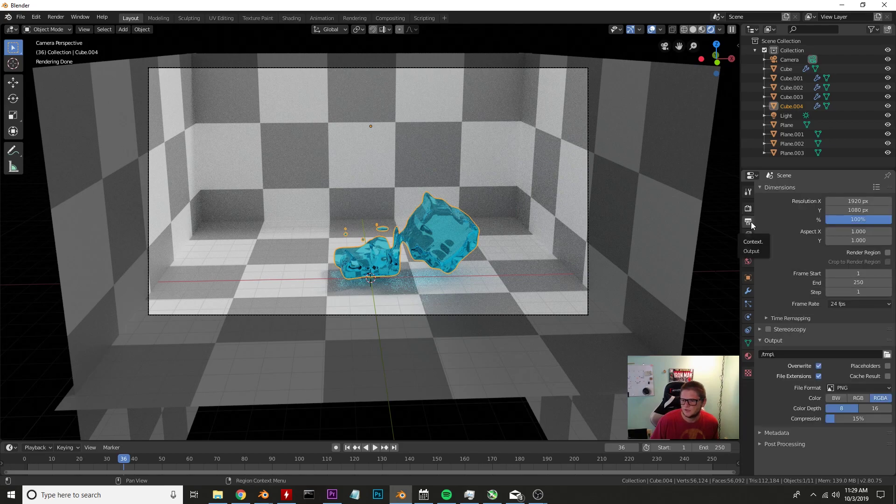
{"action": "left_click", "coordinate": [887, 355]}
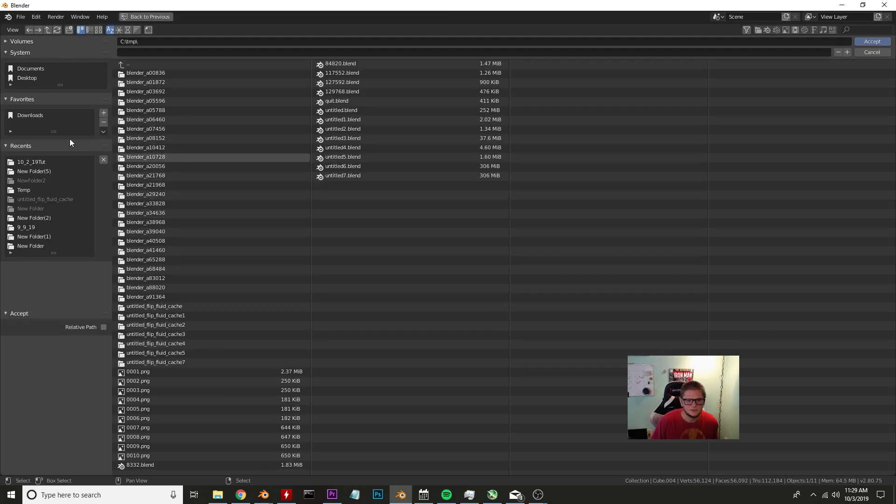
{"action": "left_click", "coordinate": [36, 80]}
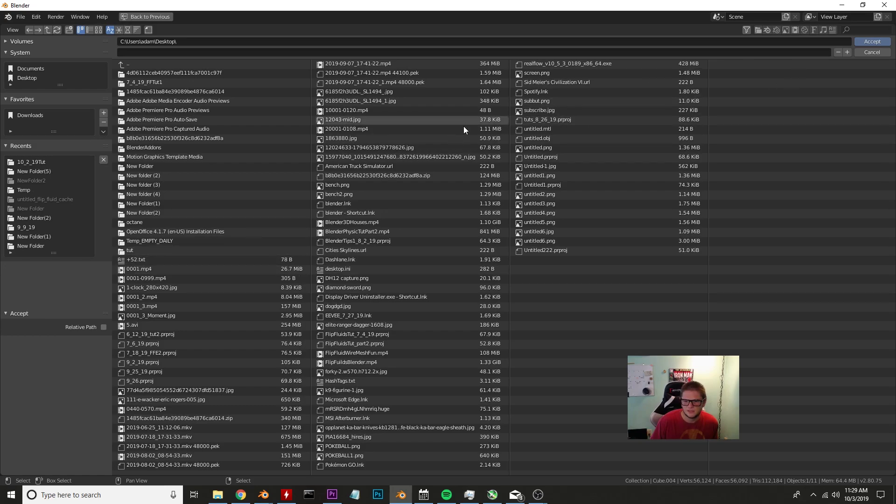
{"action": "left_click", "coordinate": [864, 41]}
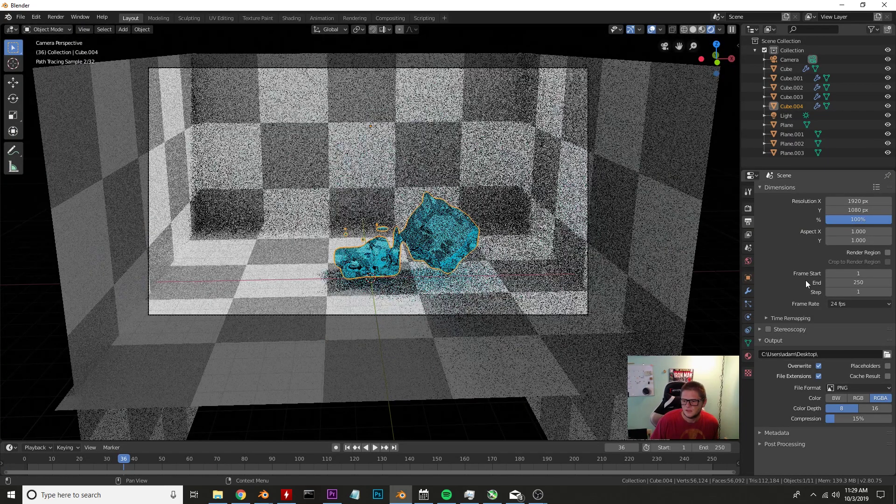
Change the output file format to FFmpeg video
{"action": "left_click", "coordinate": [854, 390]}
{"action": "left_click", "coordinate": [854, 389]}
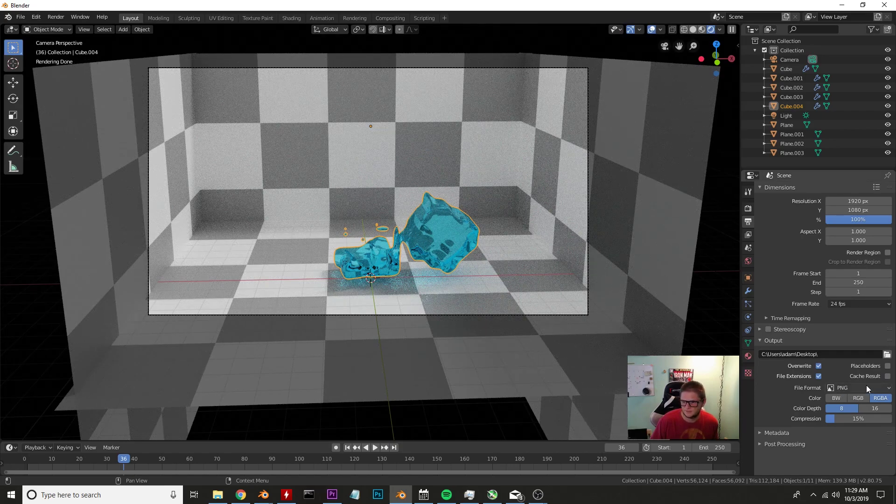
{"action": "left_click", "coordinate": [866, 387]}
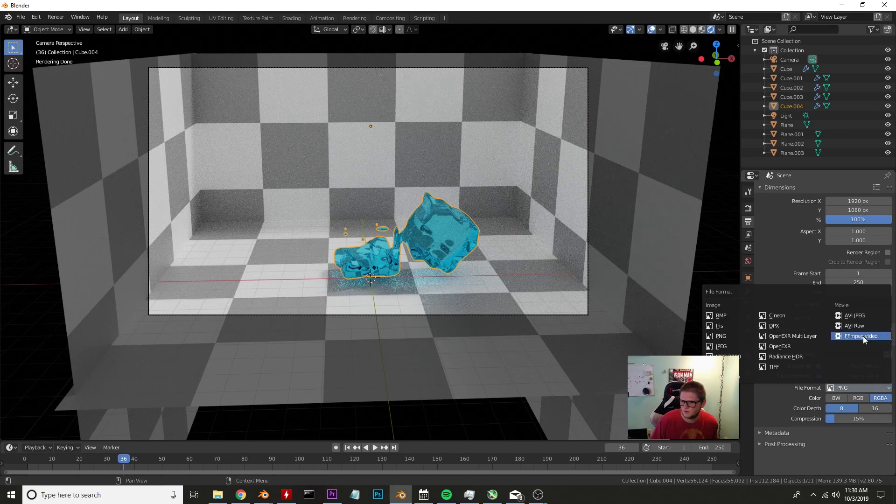
{"action": "left_click", "coordinate": [876, 336]}
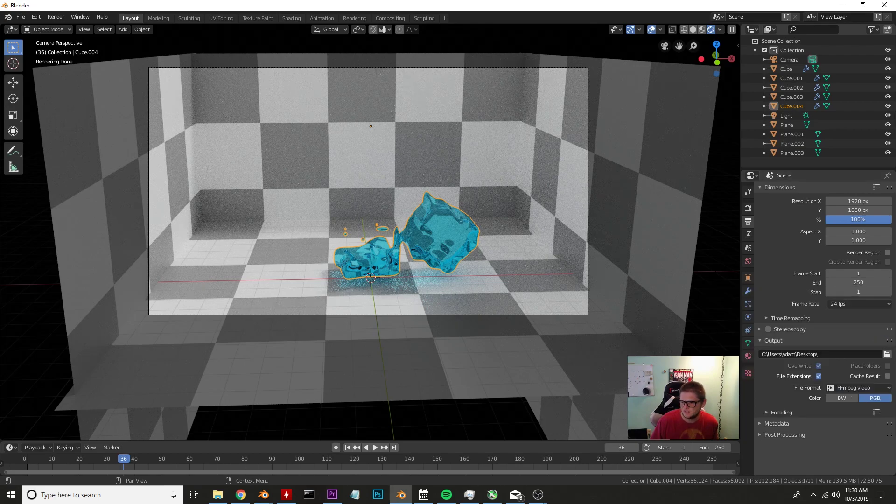
{"action": "left_click", "coordinate": [876, 413]}
{"action": "left_click", "coordinate": [776, 411]}
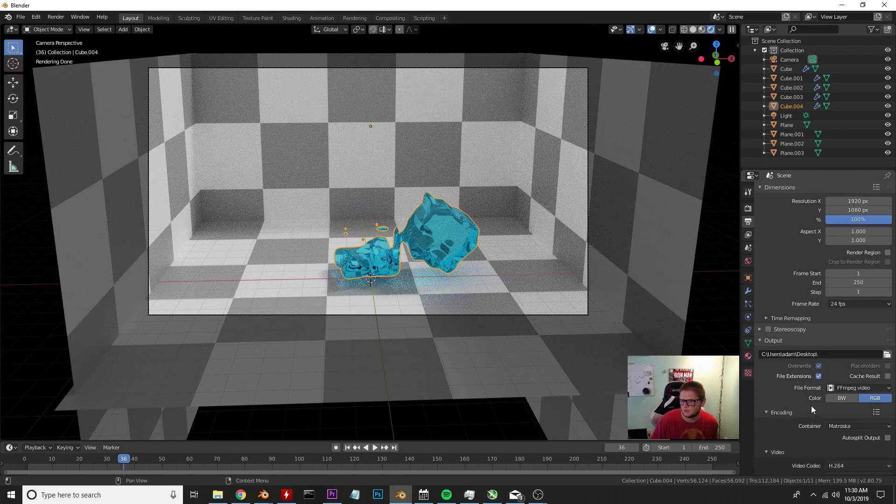
{"action": "scroll", "coordinate": [812, 406], "scroll_direction": "down", "scroll_amount": 2}
Use an MPEG-4 container with High output quality and Realtime encoding speed
{"action": "left_click", "coordinate": [861, 390]}
{"action": "left_click", "coordinate": [853, 358]}
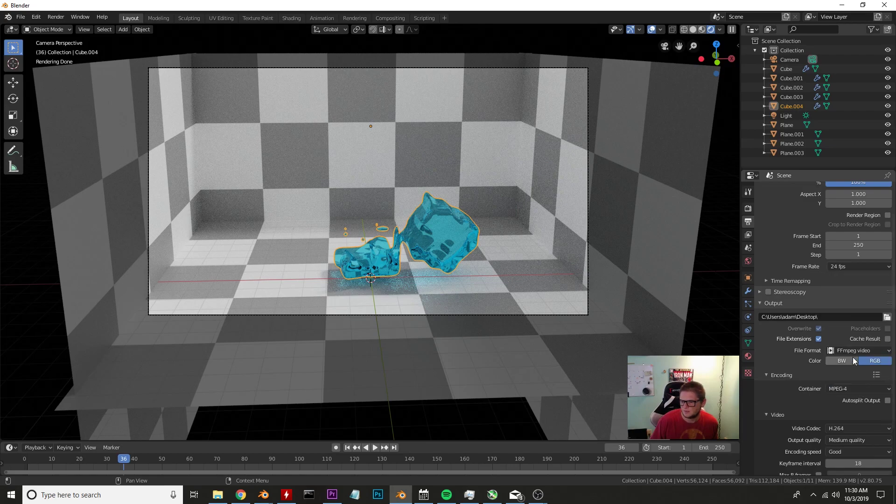
{"action": "scroll", "coordinate": [856, 354], "scroll_direction": "down", "scroll_amount": 2}
{"action": "left_click", "coordinate": [853, 403]}
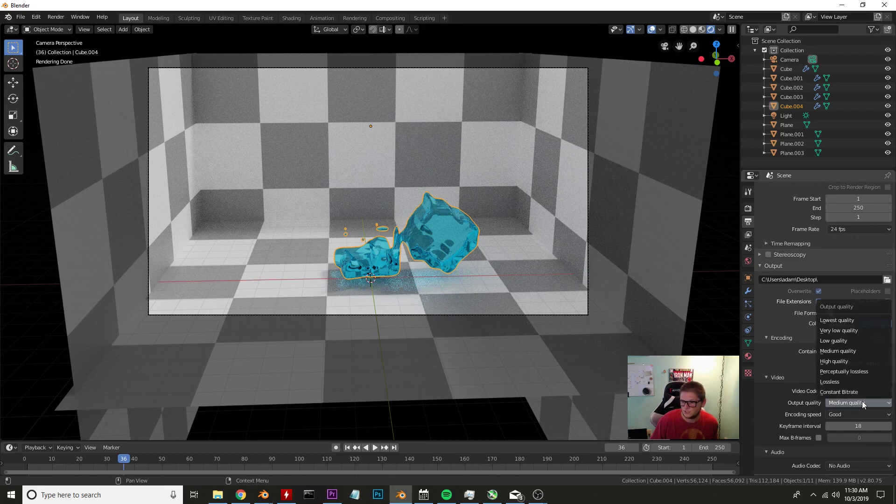
{"action": "left_click", "coordinate": [856, 362]}
{"action": "left_click", "coordinate": [857, 414]}
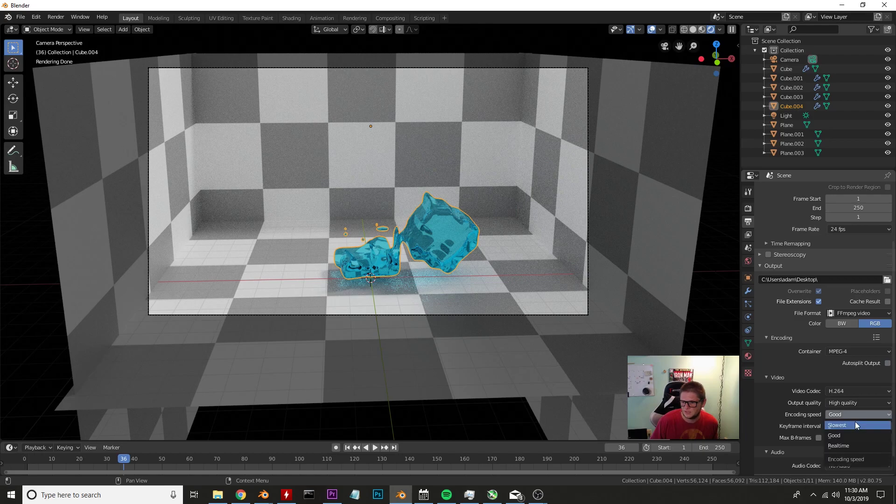
{"action": "left_click", "coordinate": [851, 445]}
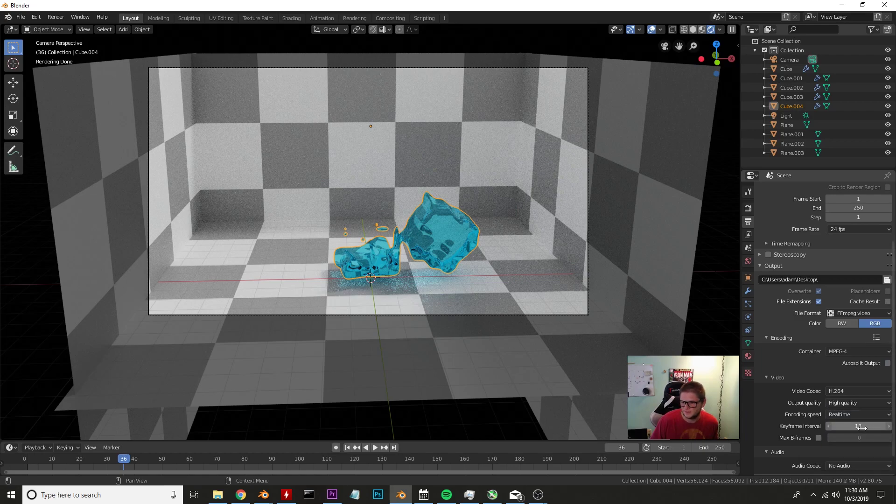
{"action": "scroll", "coordinate": [840, 414], "scroll_direction": "down", "scroll_amount": 1}
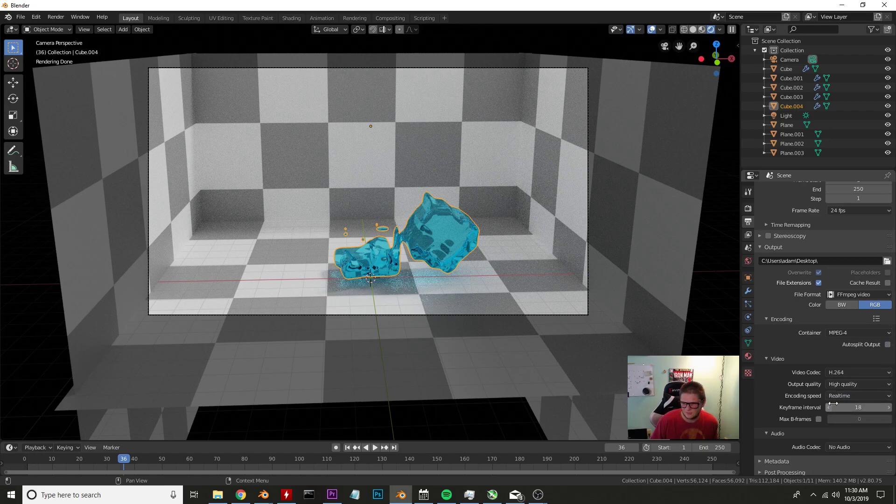
{"action": "scroll", "coordinate": [816, 392], "scroll_direction": "up", "scroll_amount": 4}
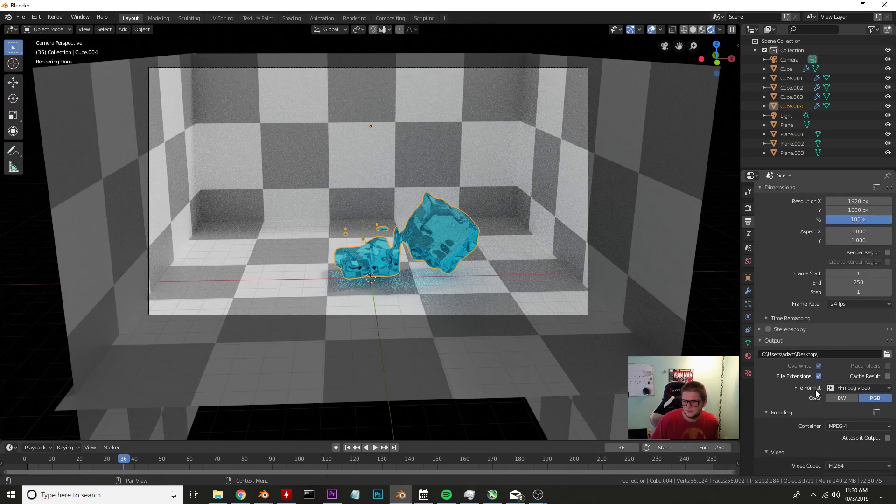
{"action": "scroll", "coordinate": [453, 244], "scroll_direction": "down", "scroll_amount": 3}
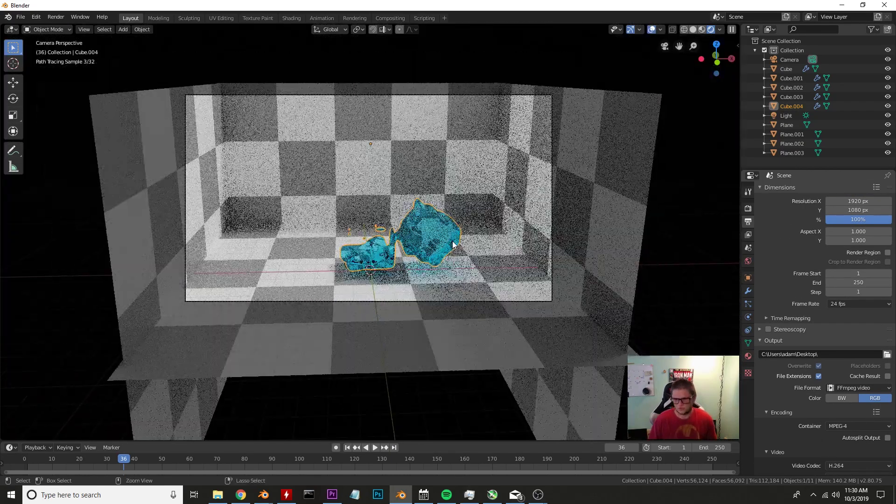
Start rendering the fluid animation into the Render Result window
{"action": "key", "text": "F12"}
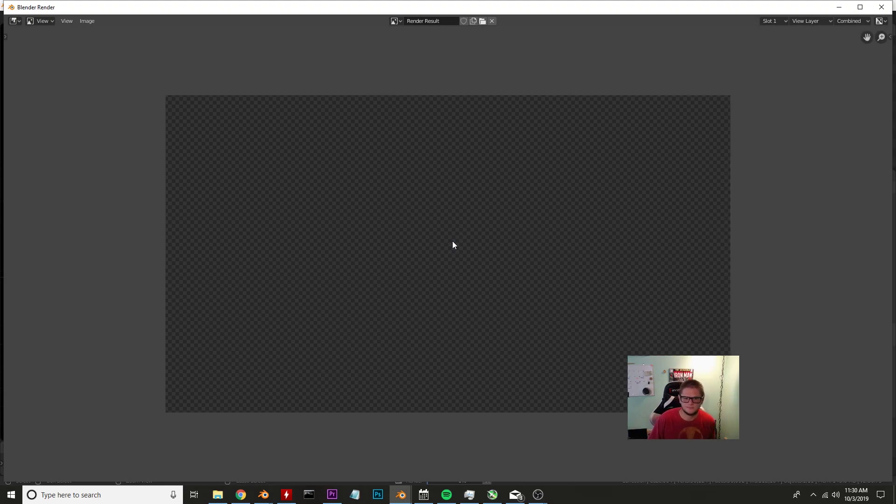
{"action": "scroll", "coordinate": [488, 240], "scroll_direction": "up", "scroll_amount": 1}
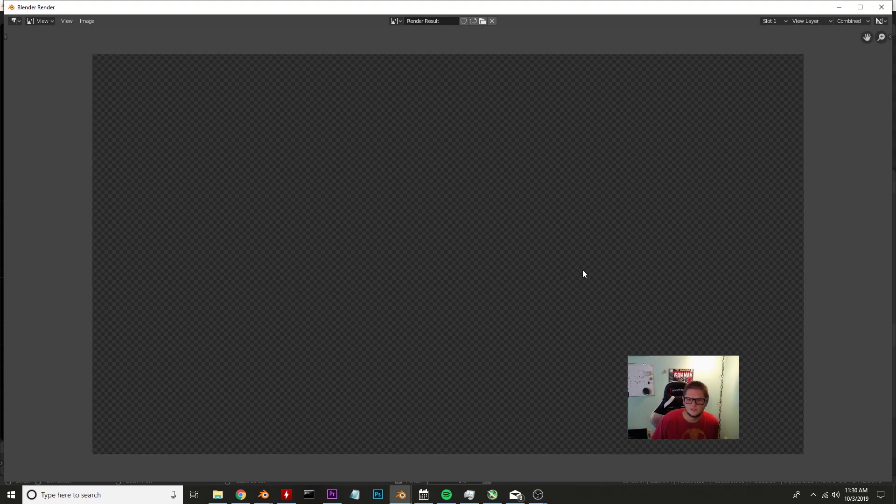